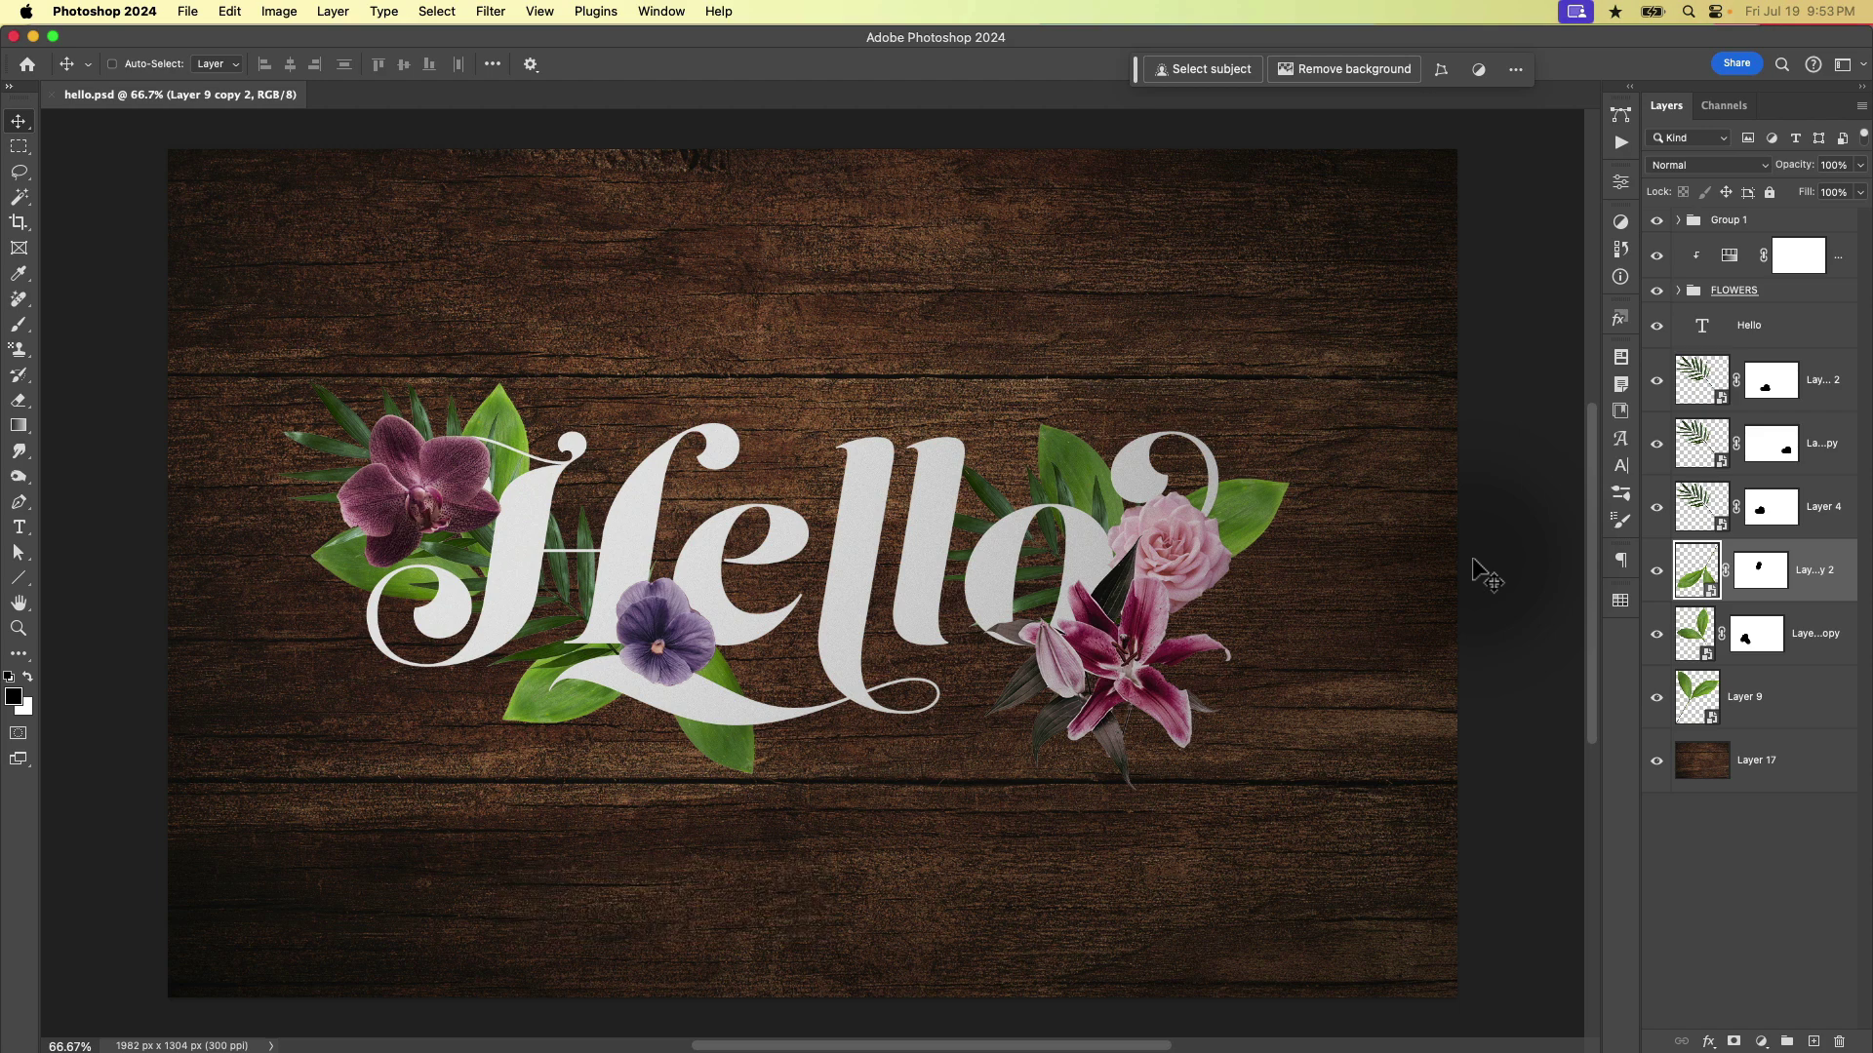
# - Check the Hello lettering and the FLOWERS group by hiding and showing each on the canvas
pyautogui.click(1756, 325)
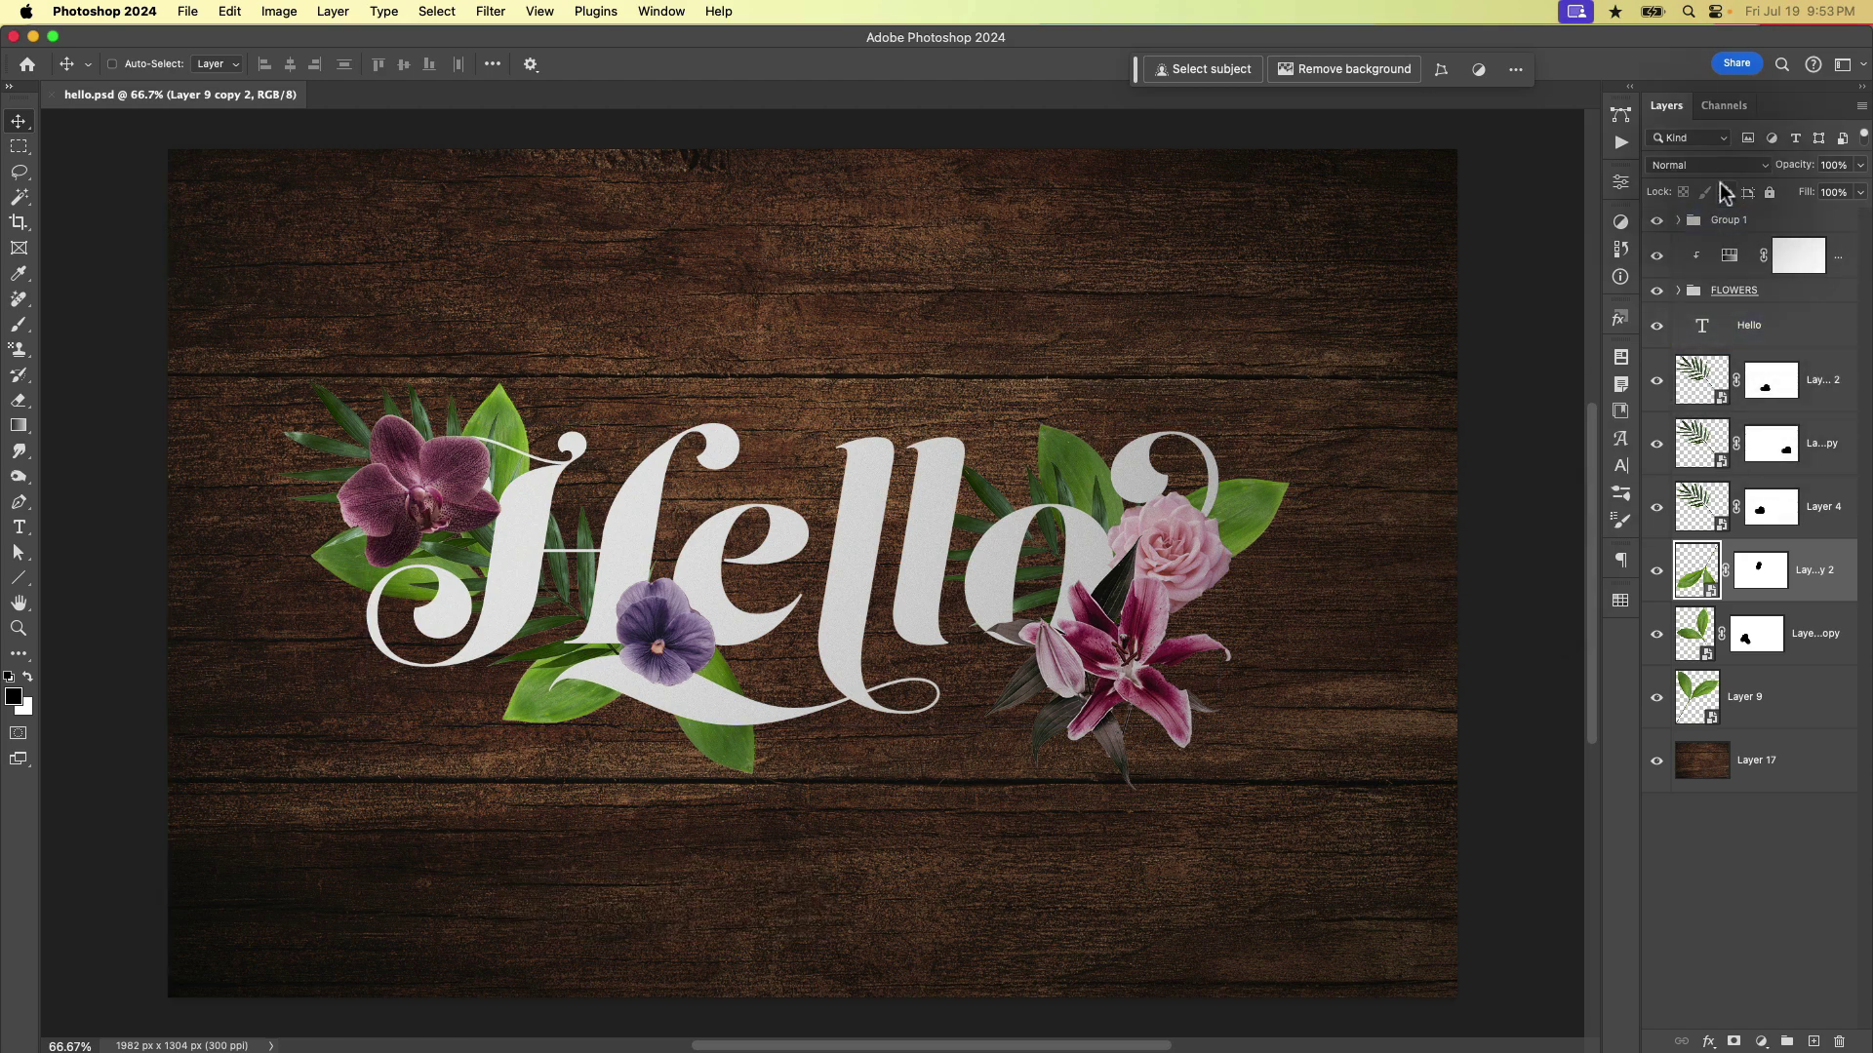
pyautogui.click(1775, 834)
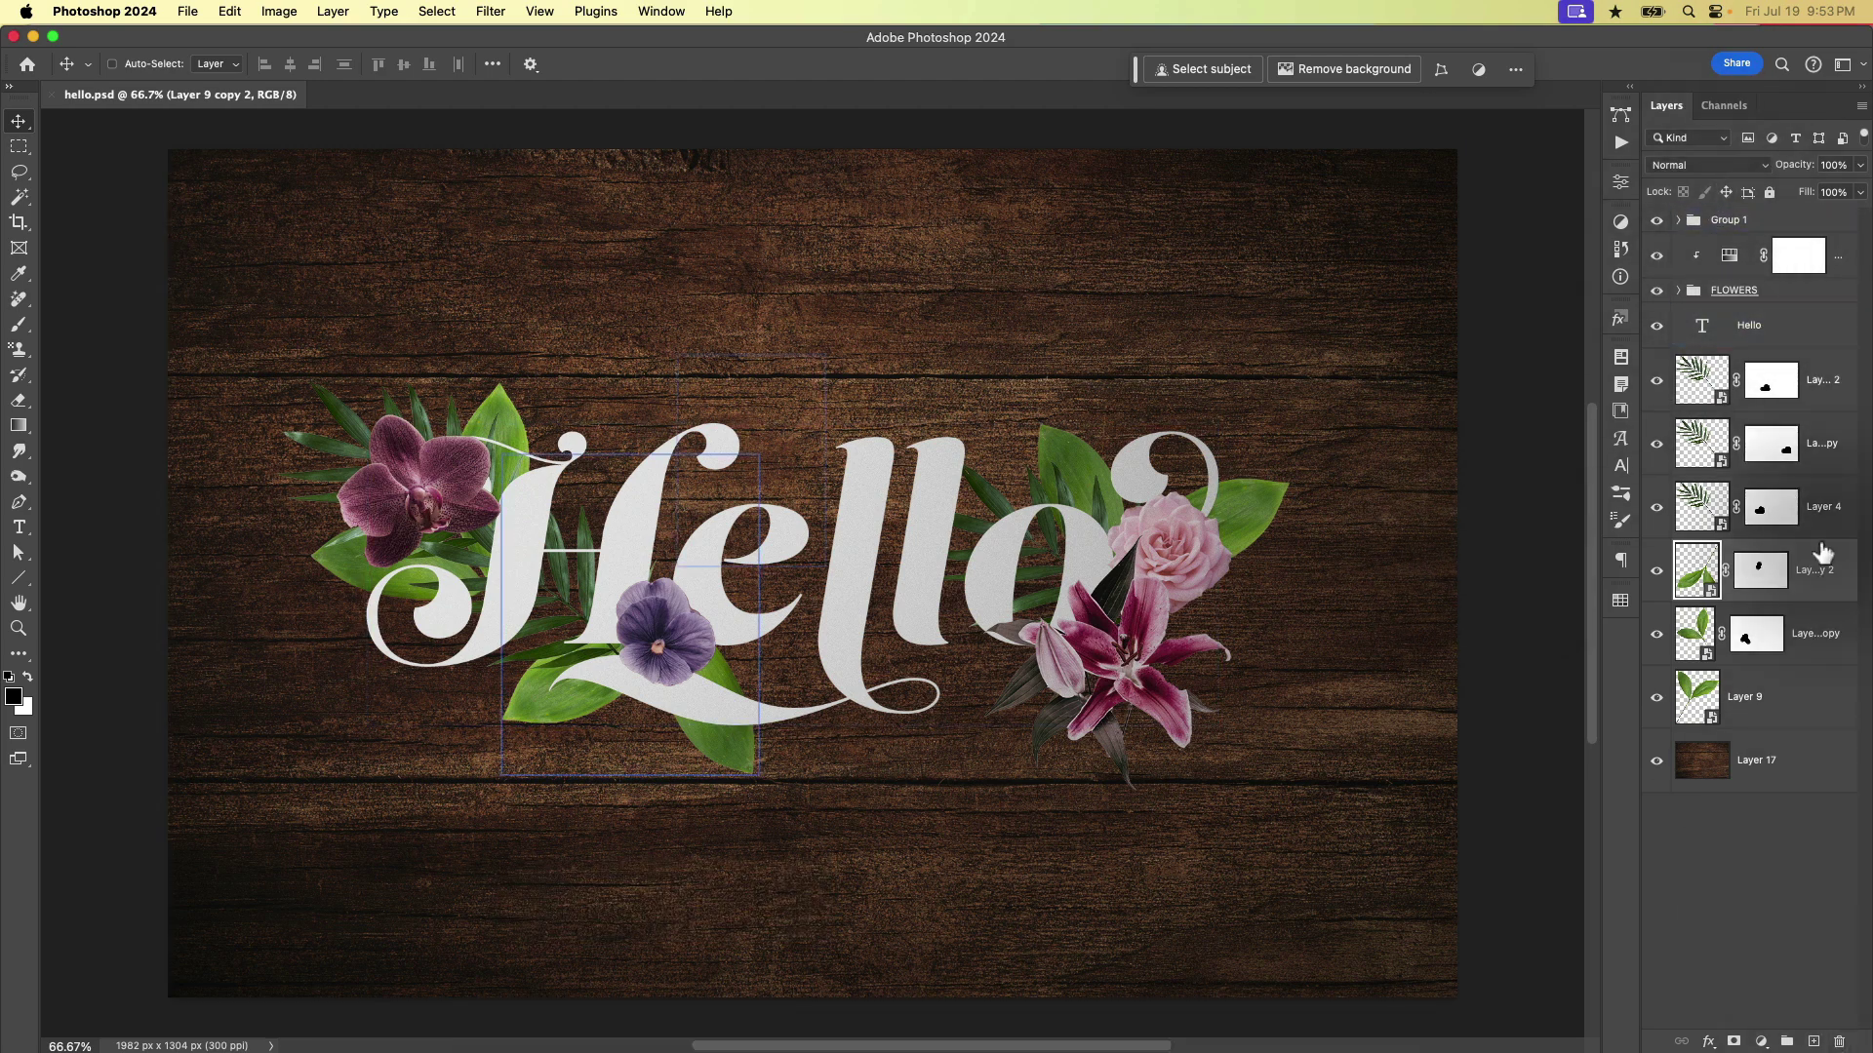
pyautogui.click(1657, 328)
pyautogui.click(1657, 327)
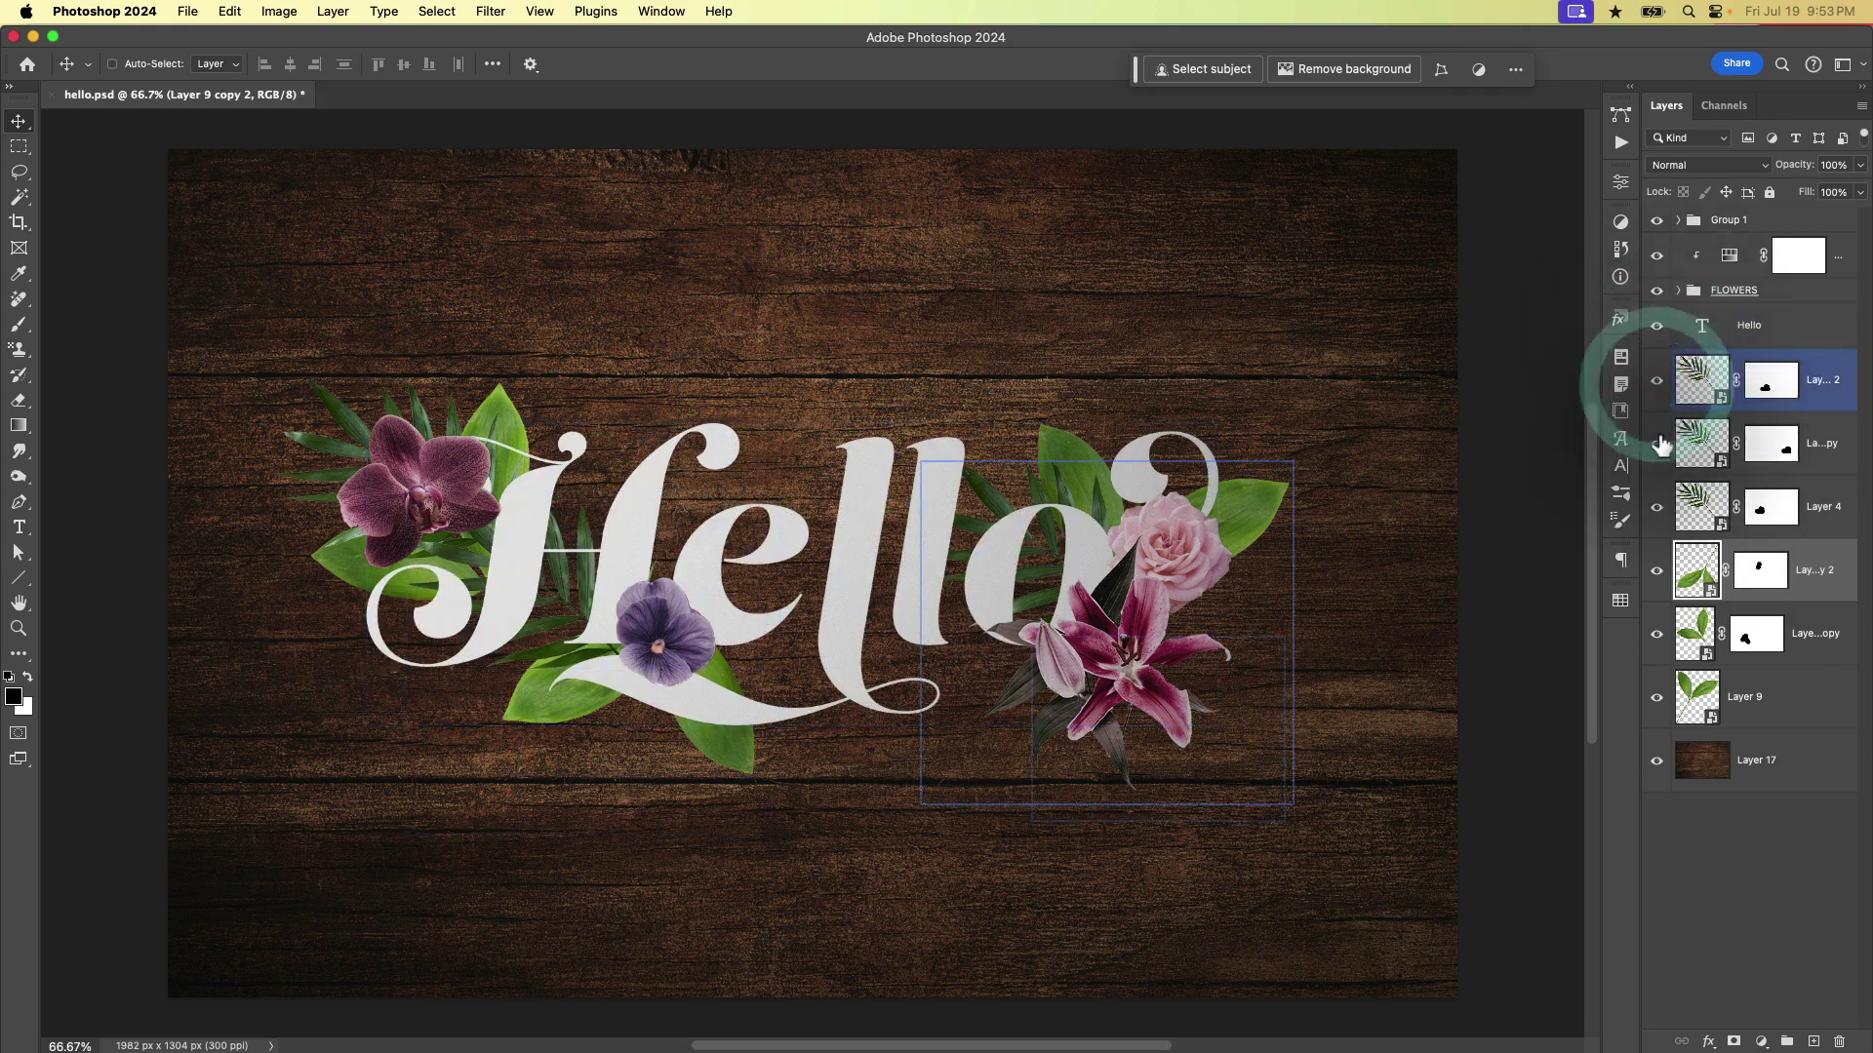
pyautogui.click(1732, 511)
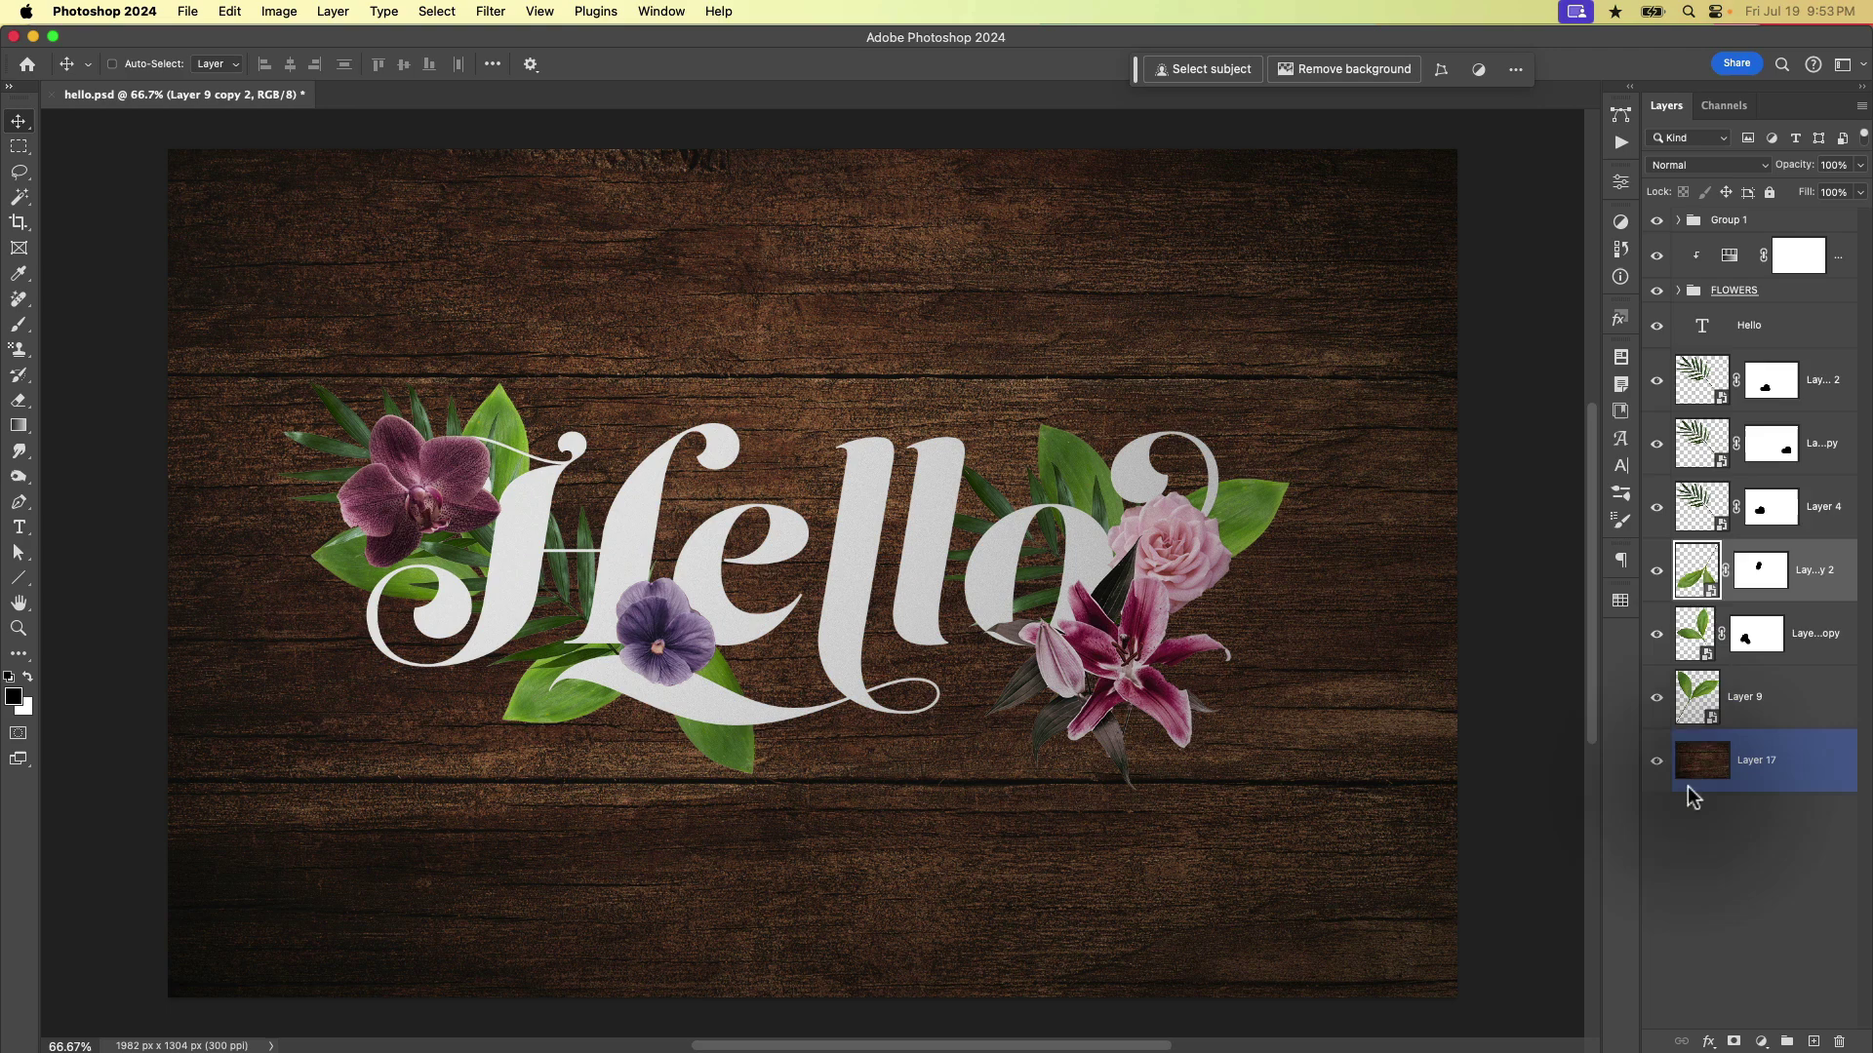
pyautogui.click(1702, 444)
pyautogui.click(1673, 293)
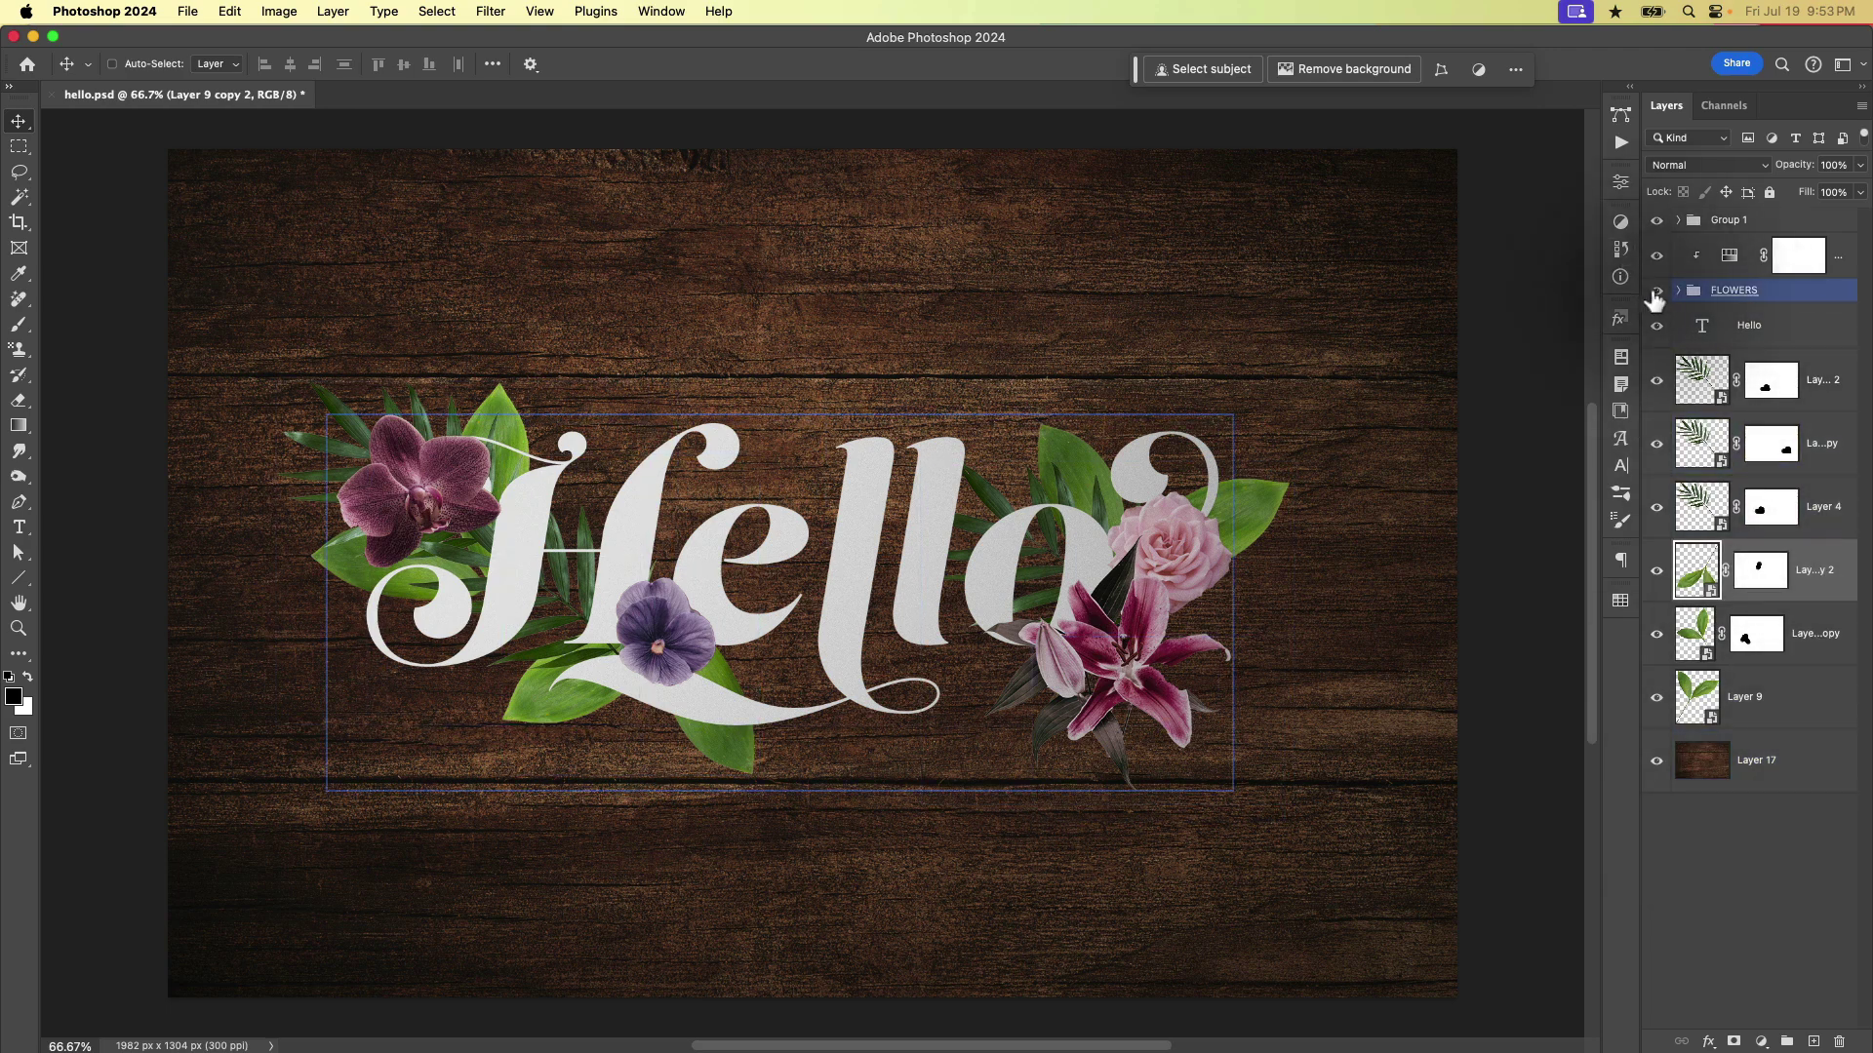
pyautogui.click(1656, 291)
pyautogui.click(1656, 292)
pyautogui.click(1656, 295)
pyautogui.click(1657, 296)
# - Expand the FLOWERS group and look over Layer 5, Layer 1 and the Hello text layer
pyautogui.click(1678, 291)
pyautogui.click(1755, 397)
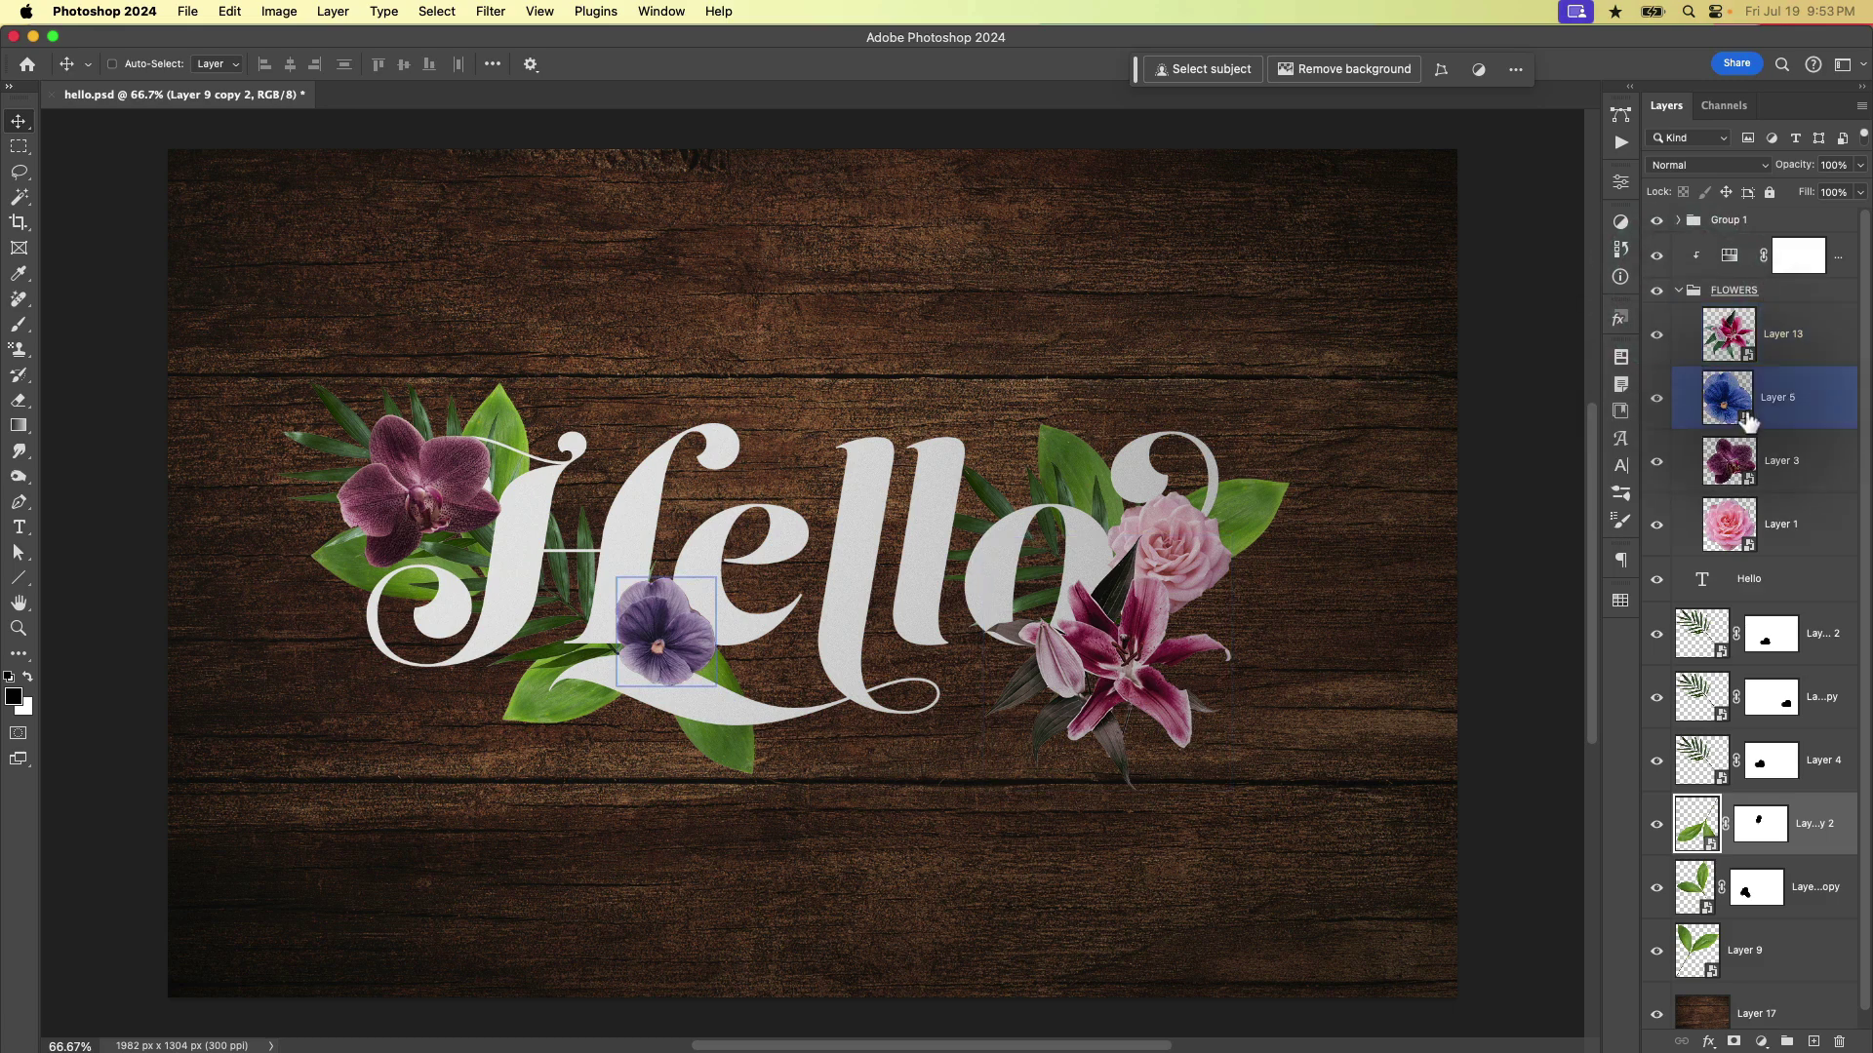
pyautogui.click(1778, 524)
pyautogui.click(1778, 581)
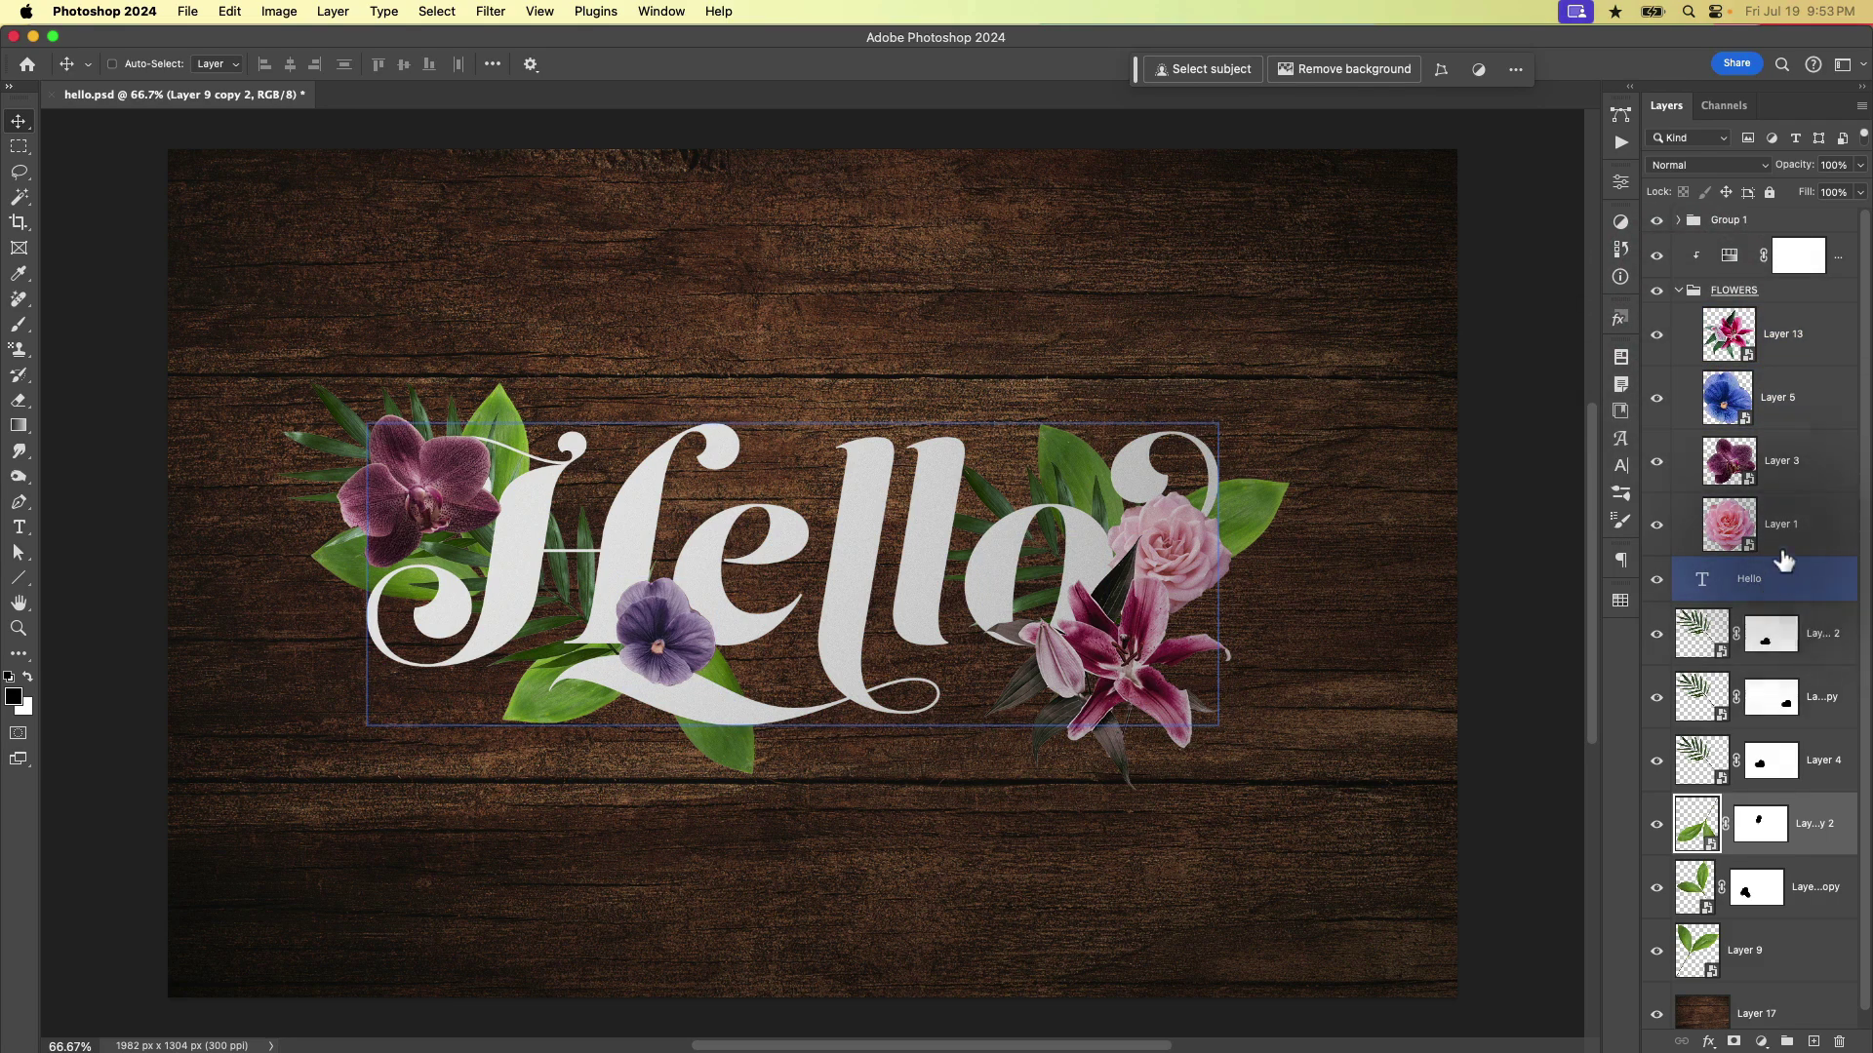
pyautogui.click(1557, 297)
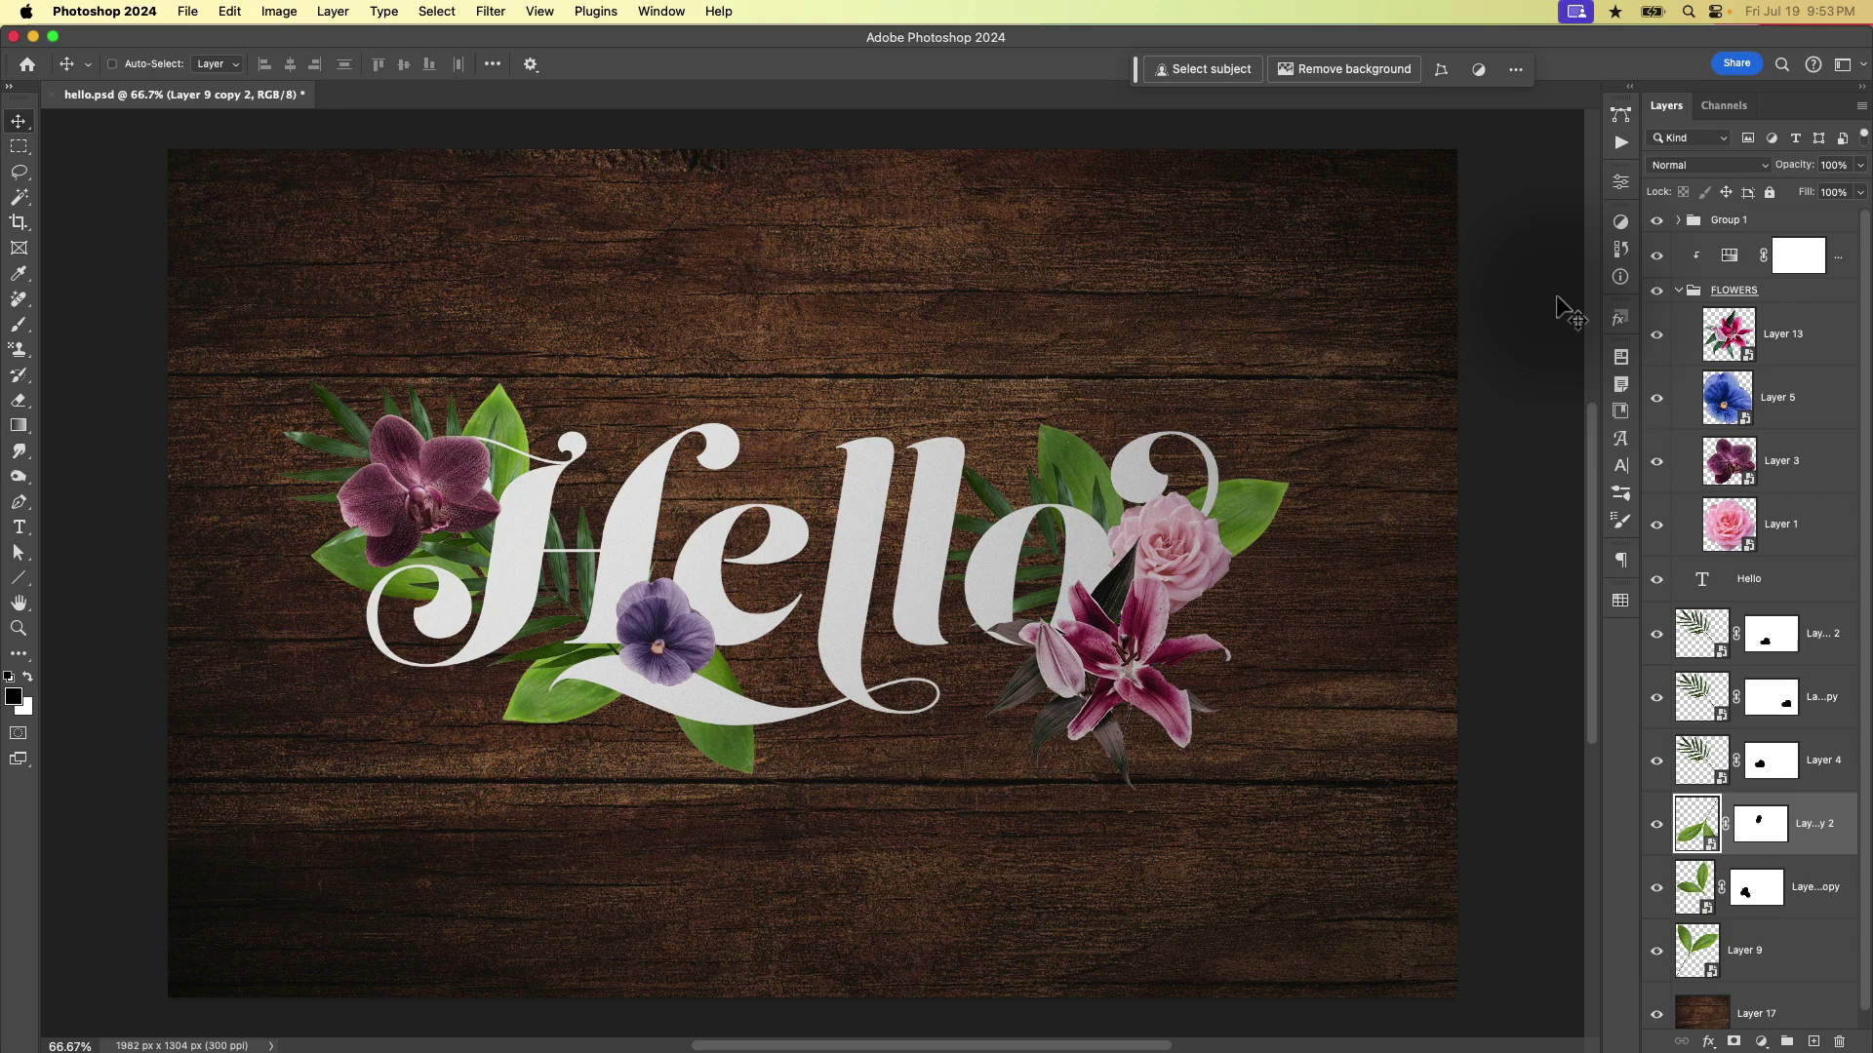
pyautogui.scroll(-1, 1805, 841)
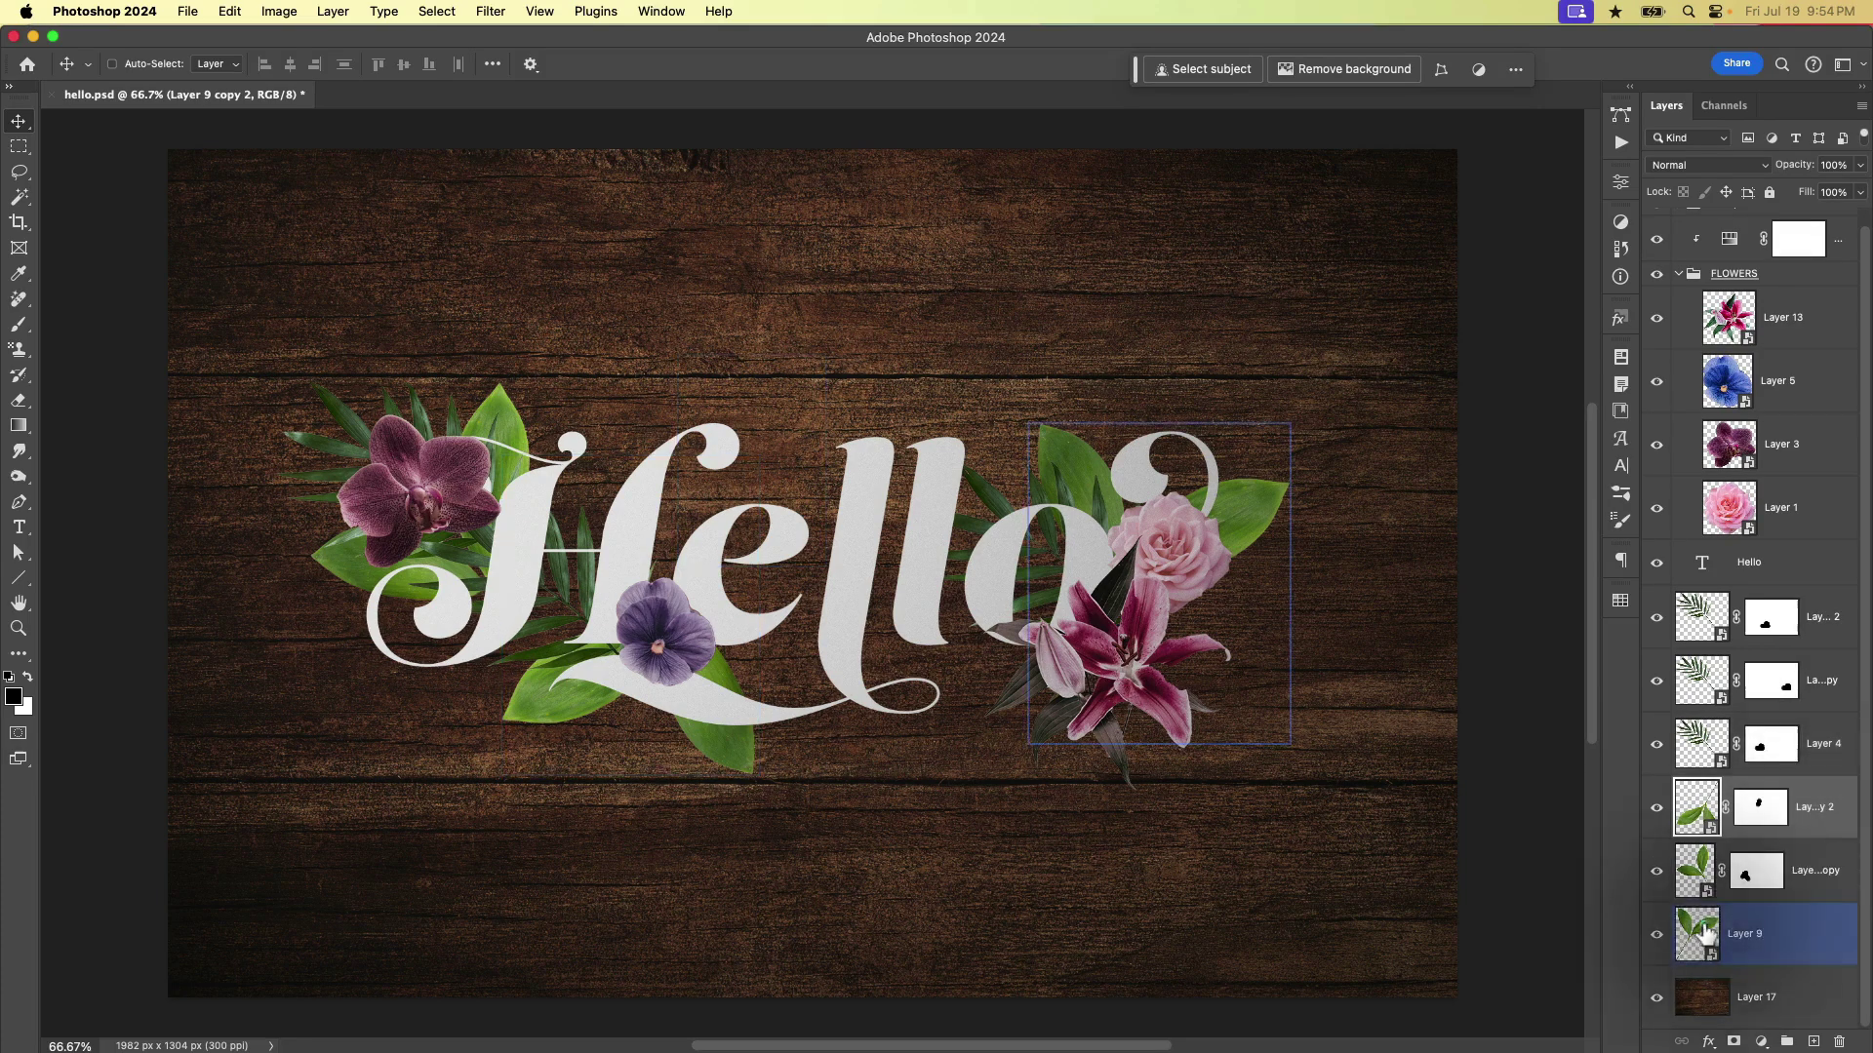
# - Select the Layer 9 leaves and zoom in on the rose, lily and leaves of the right bouquet
pyautogui.click(1663, 937)
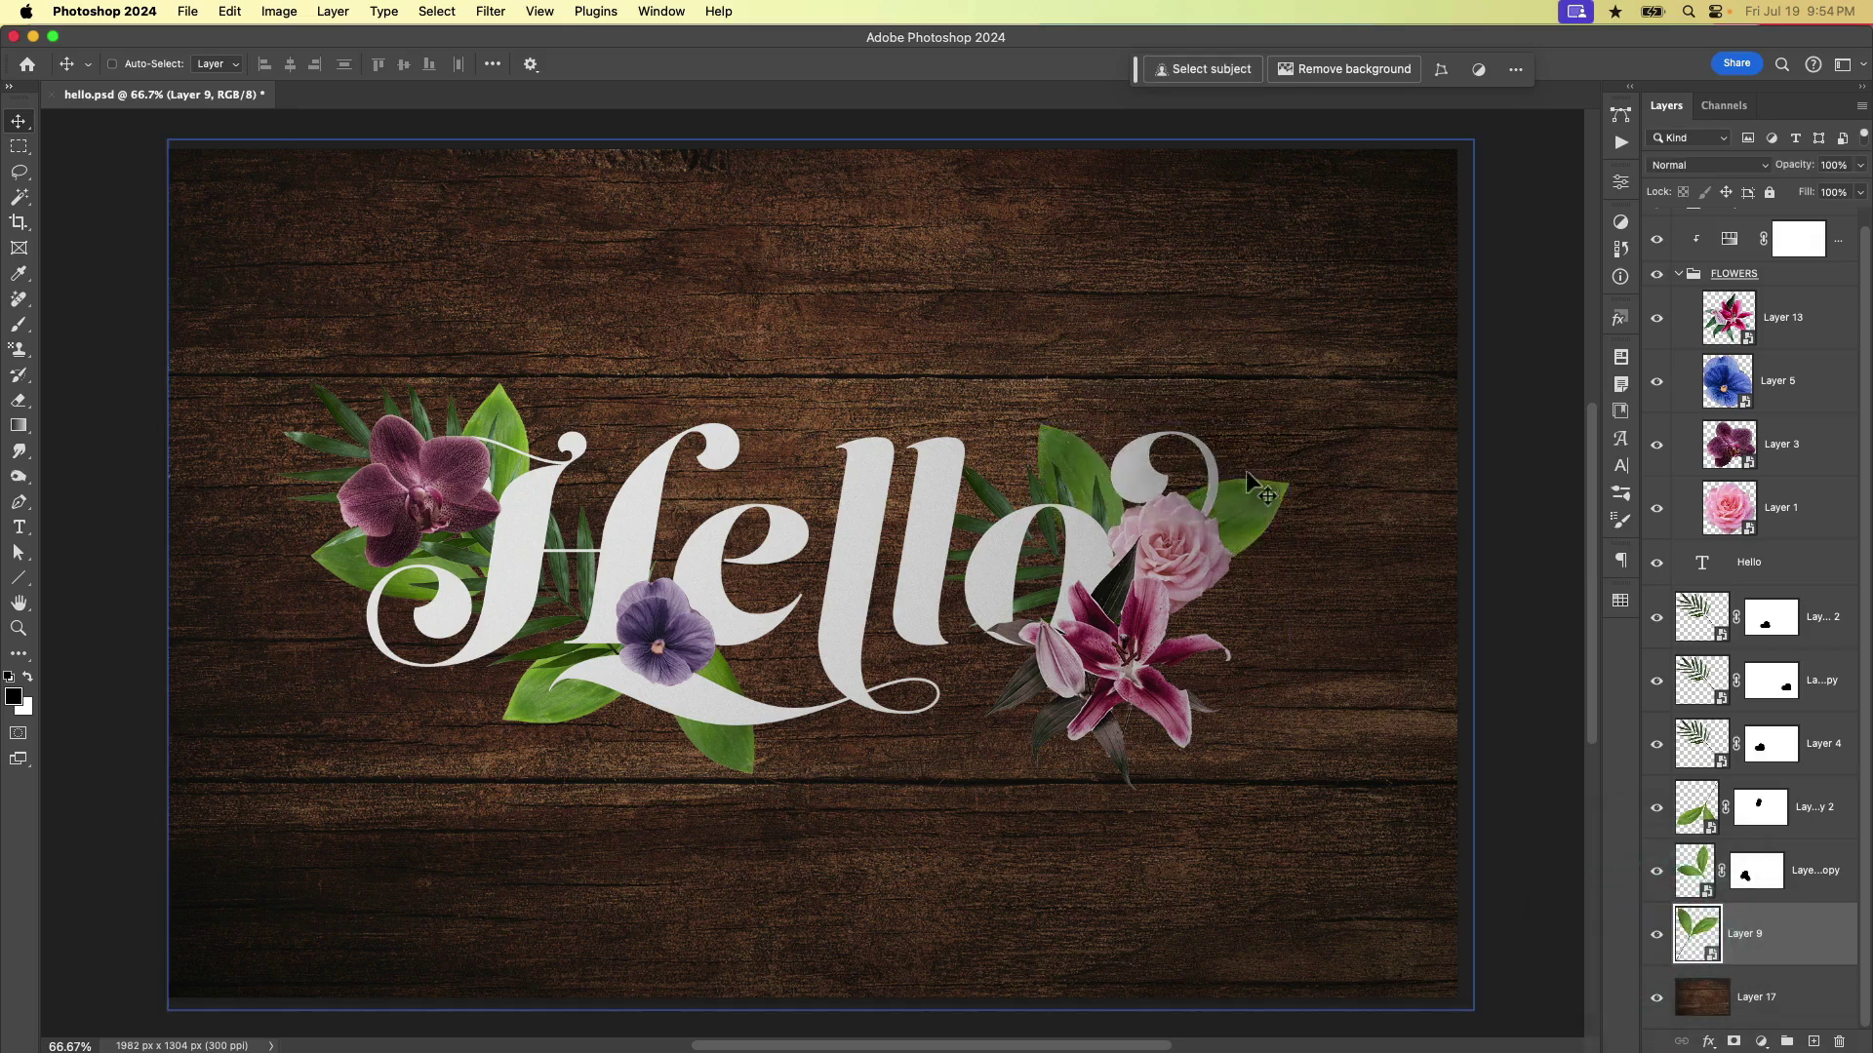
pyautogui.moveTo(1128, 516); pyautogui.dragTo(1231, 533)
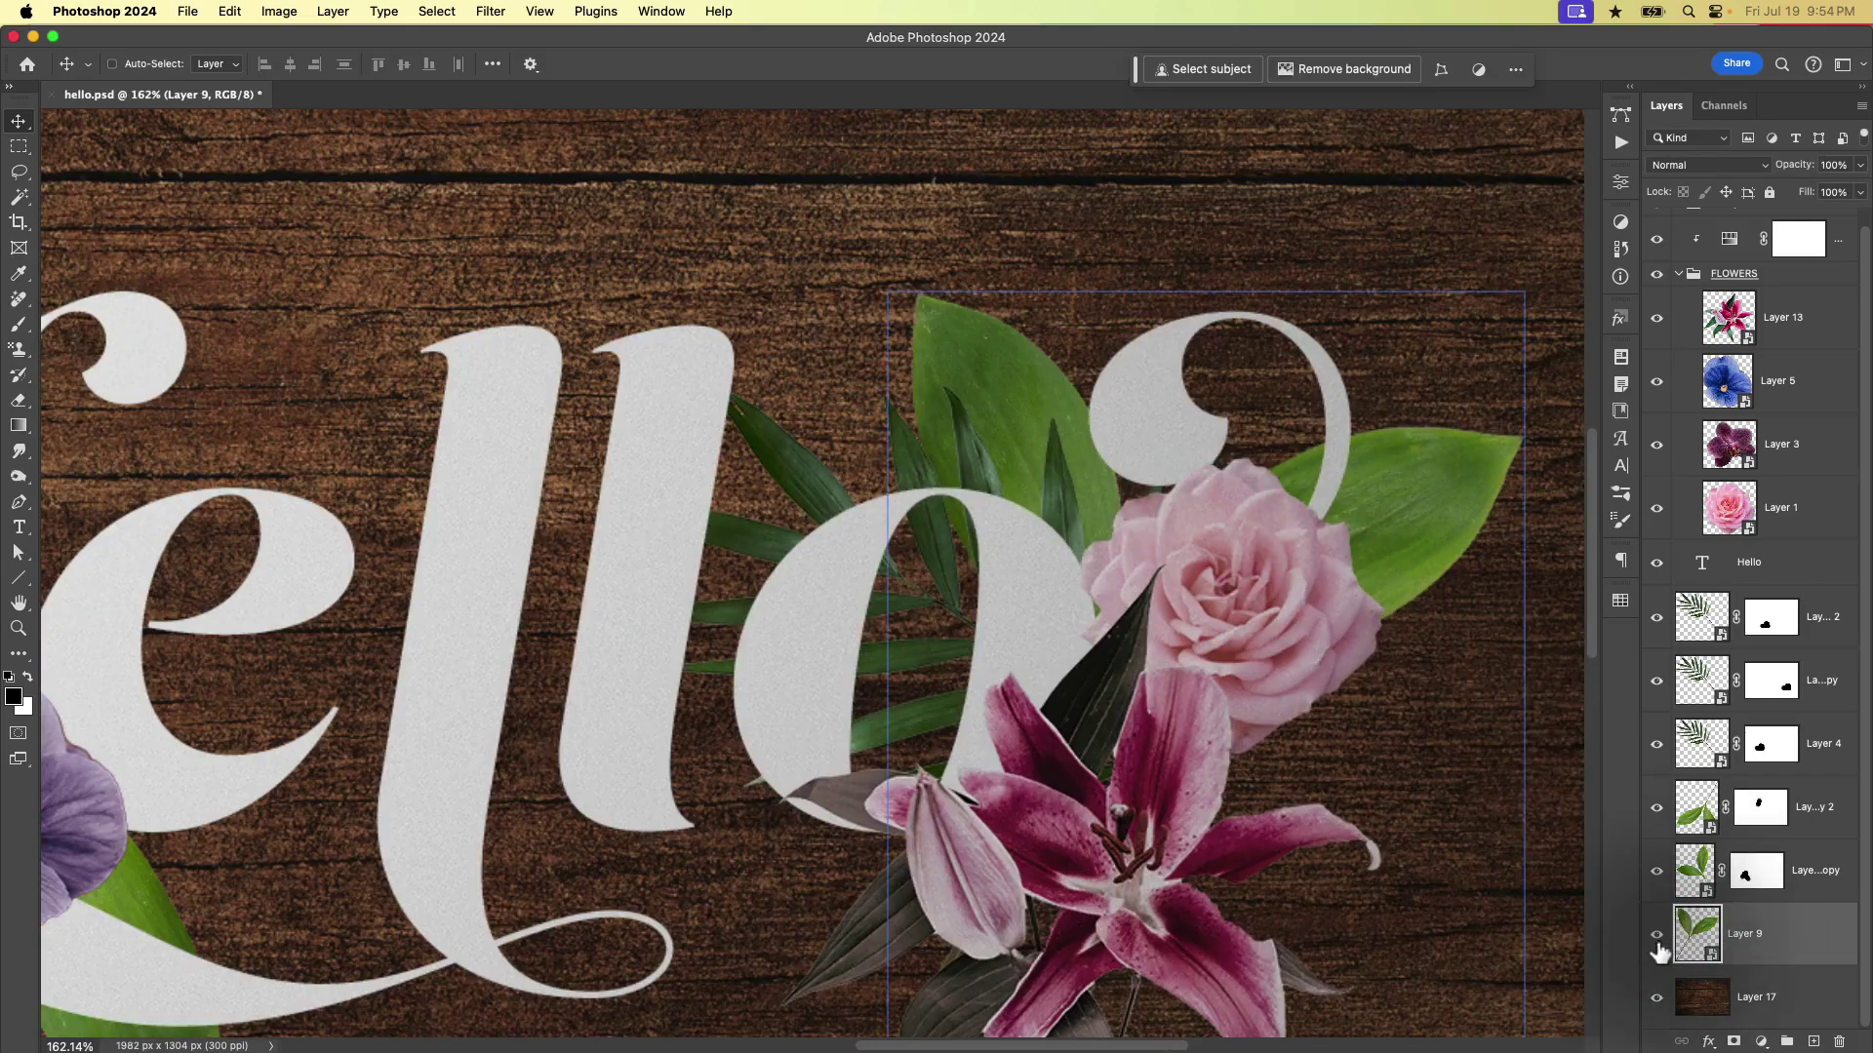
pyautogui.click(1657, 936)
pyautogui.click(1656, 936)
pyautogui.click(1657, 938)
pyautogui.click(1656, 939)
pyautogui.hscroll(3, 1506, 739)
pyautogui.scroll(-2, 1506, 740)
pyautogui.hscroll(2, 1506, 740)
pyautogui.scroll(-1, 1506, 740)
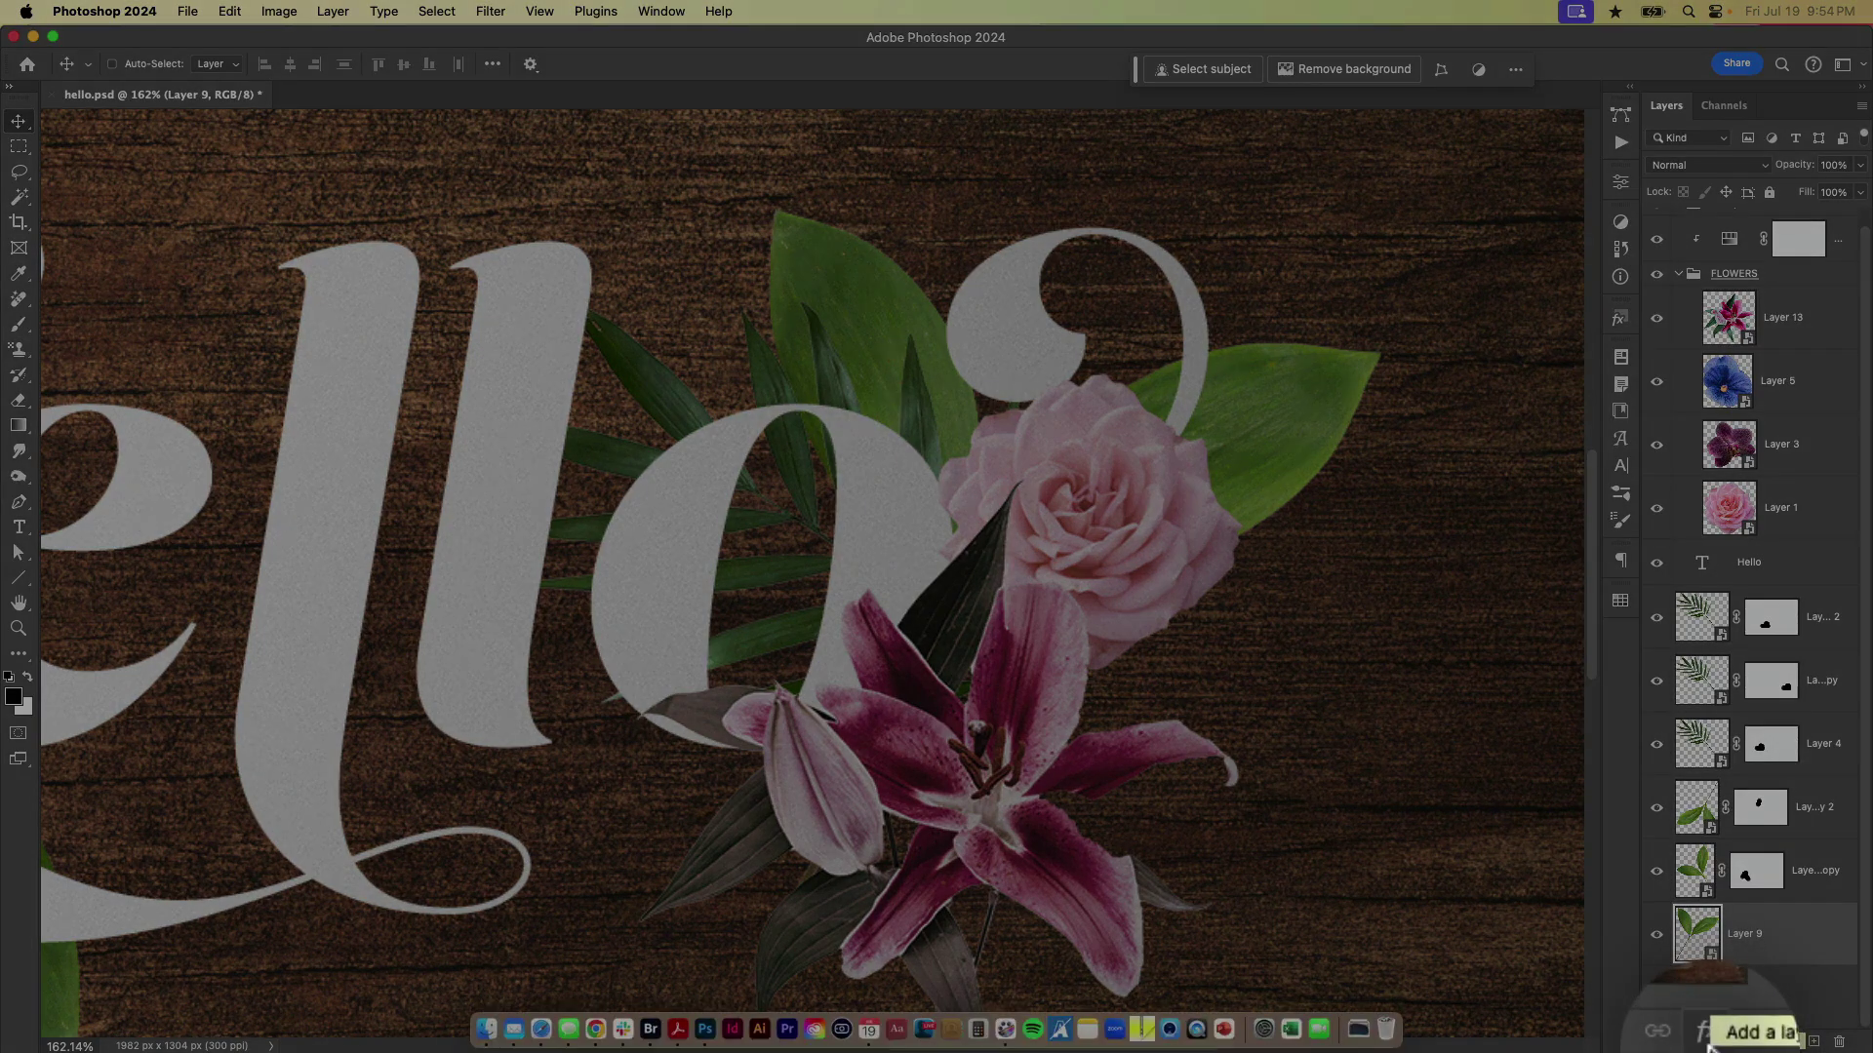
# - Try adding a Drop Shadow to Layer 9, then cancel it
pyautogui.click(1702, 1039)
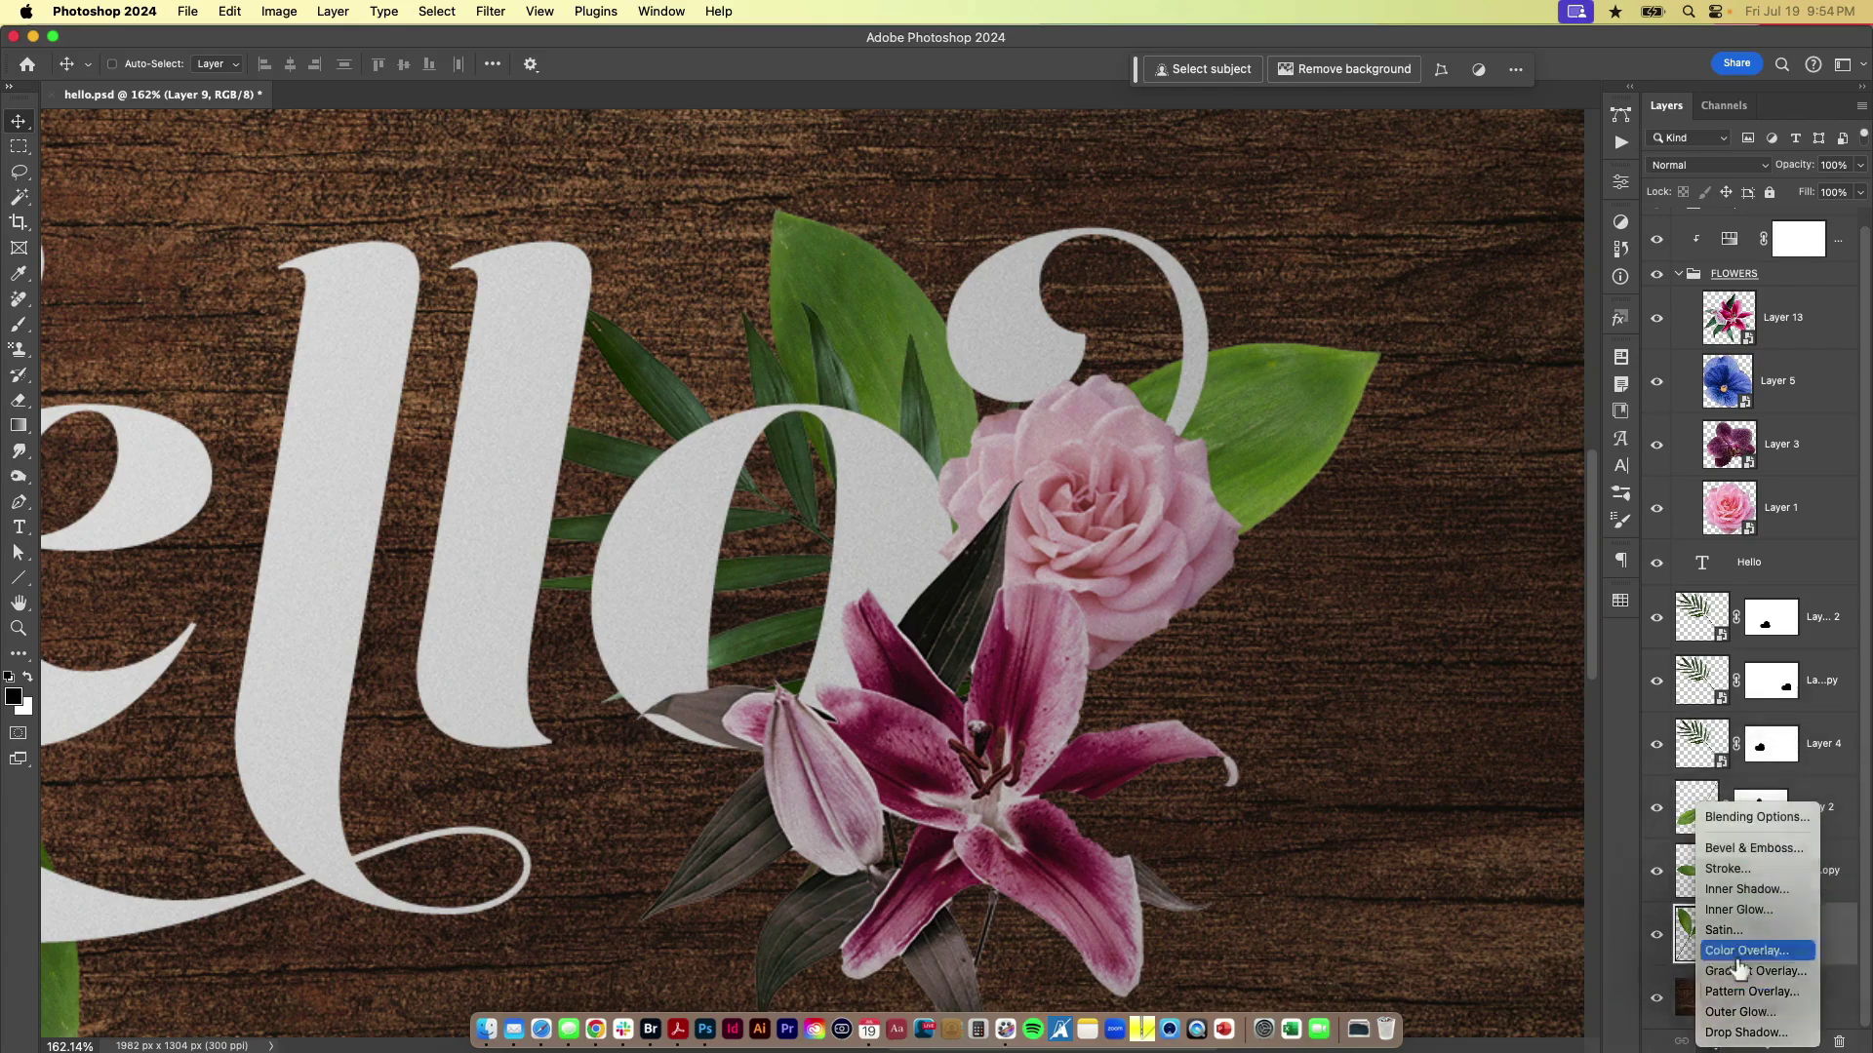
pyautogui.click(1764, 1036)
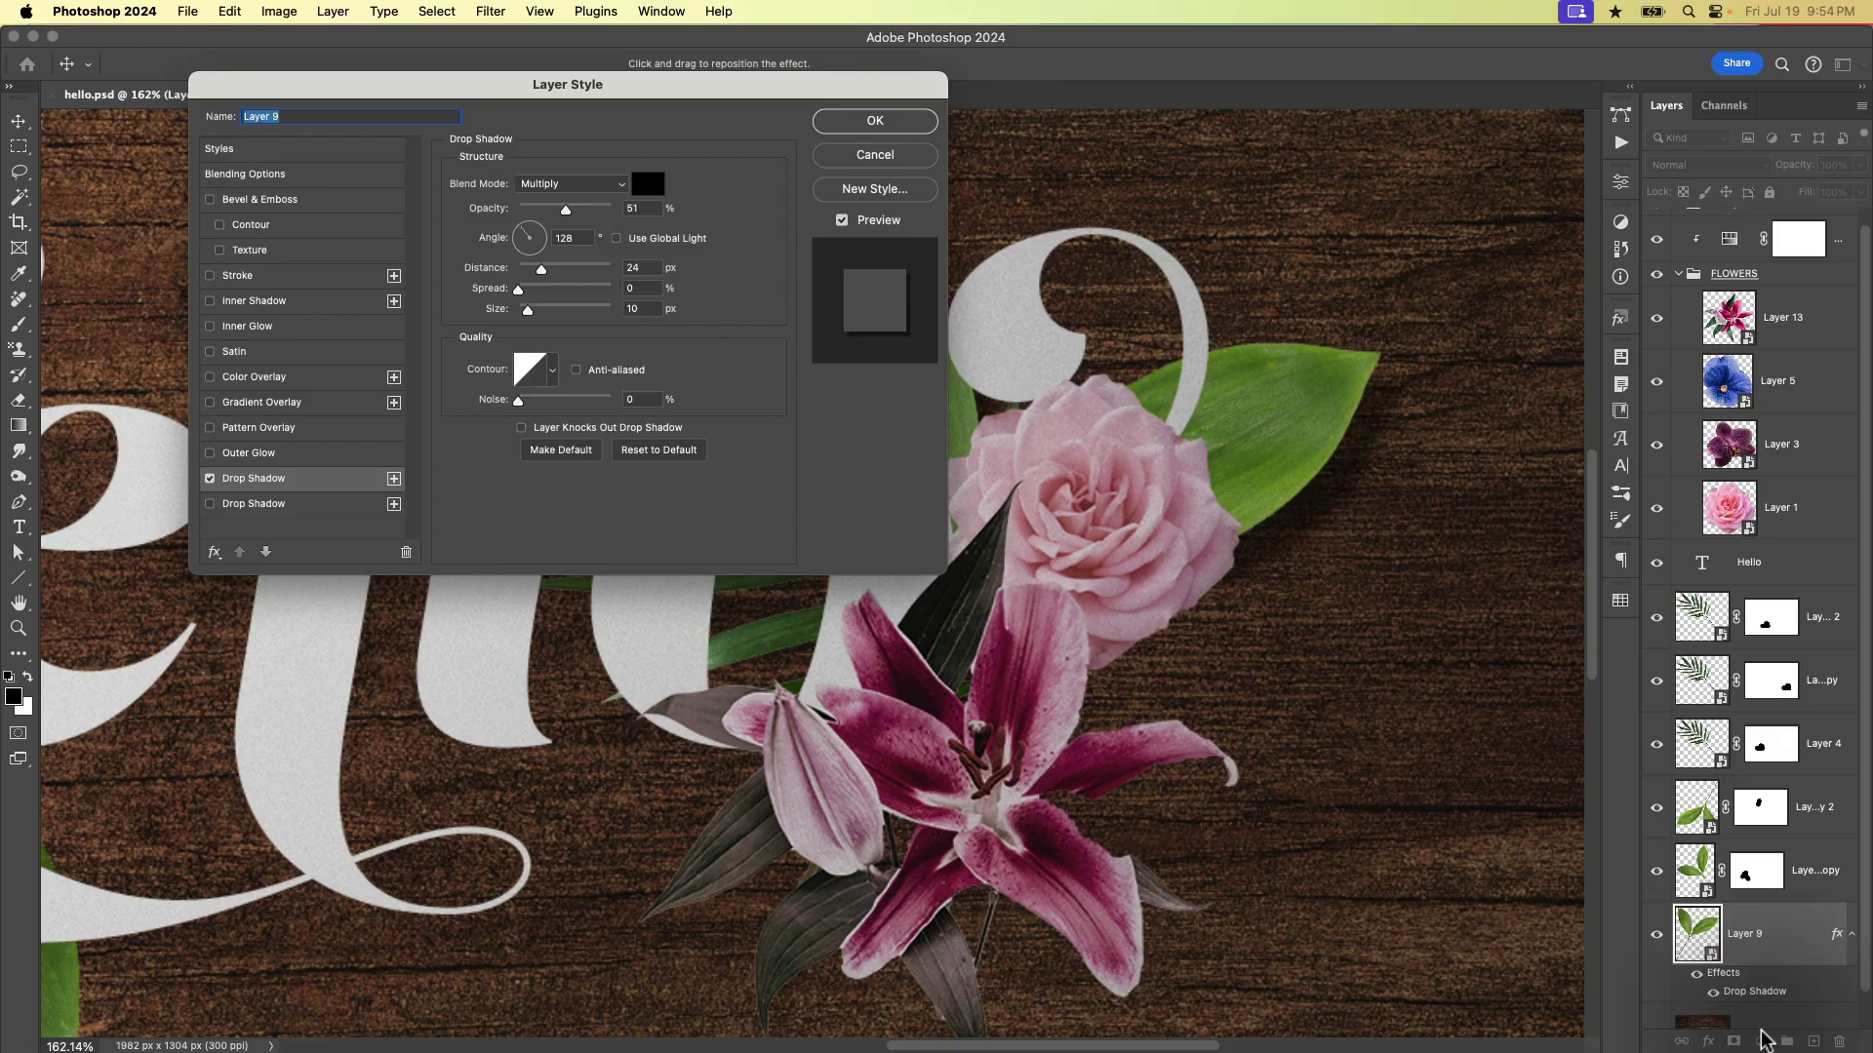
pyautogui.click(914, 156)
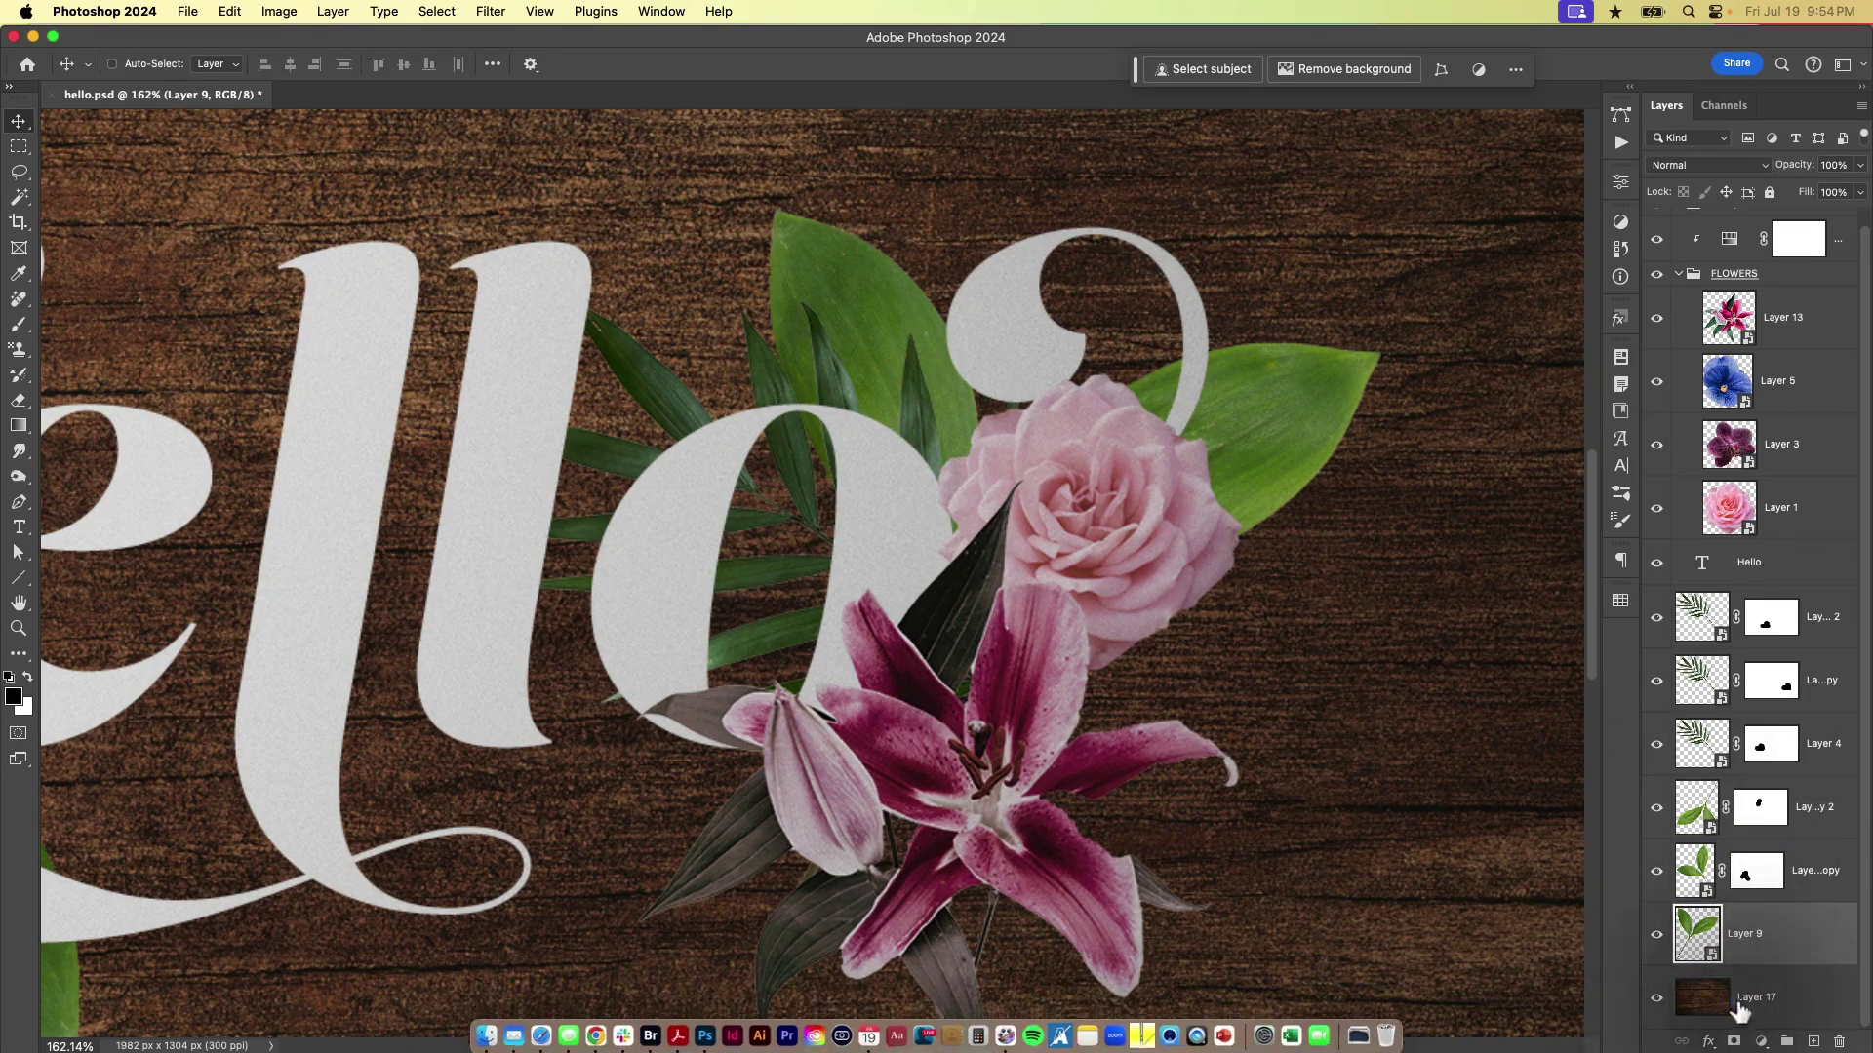
# - Open Layer 9's Layer Style dialog at Blending Options and move it aside
pyautogui.click(1707, 1041)
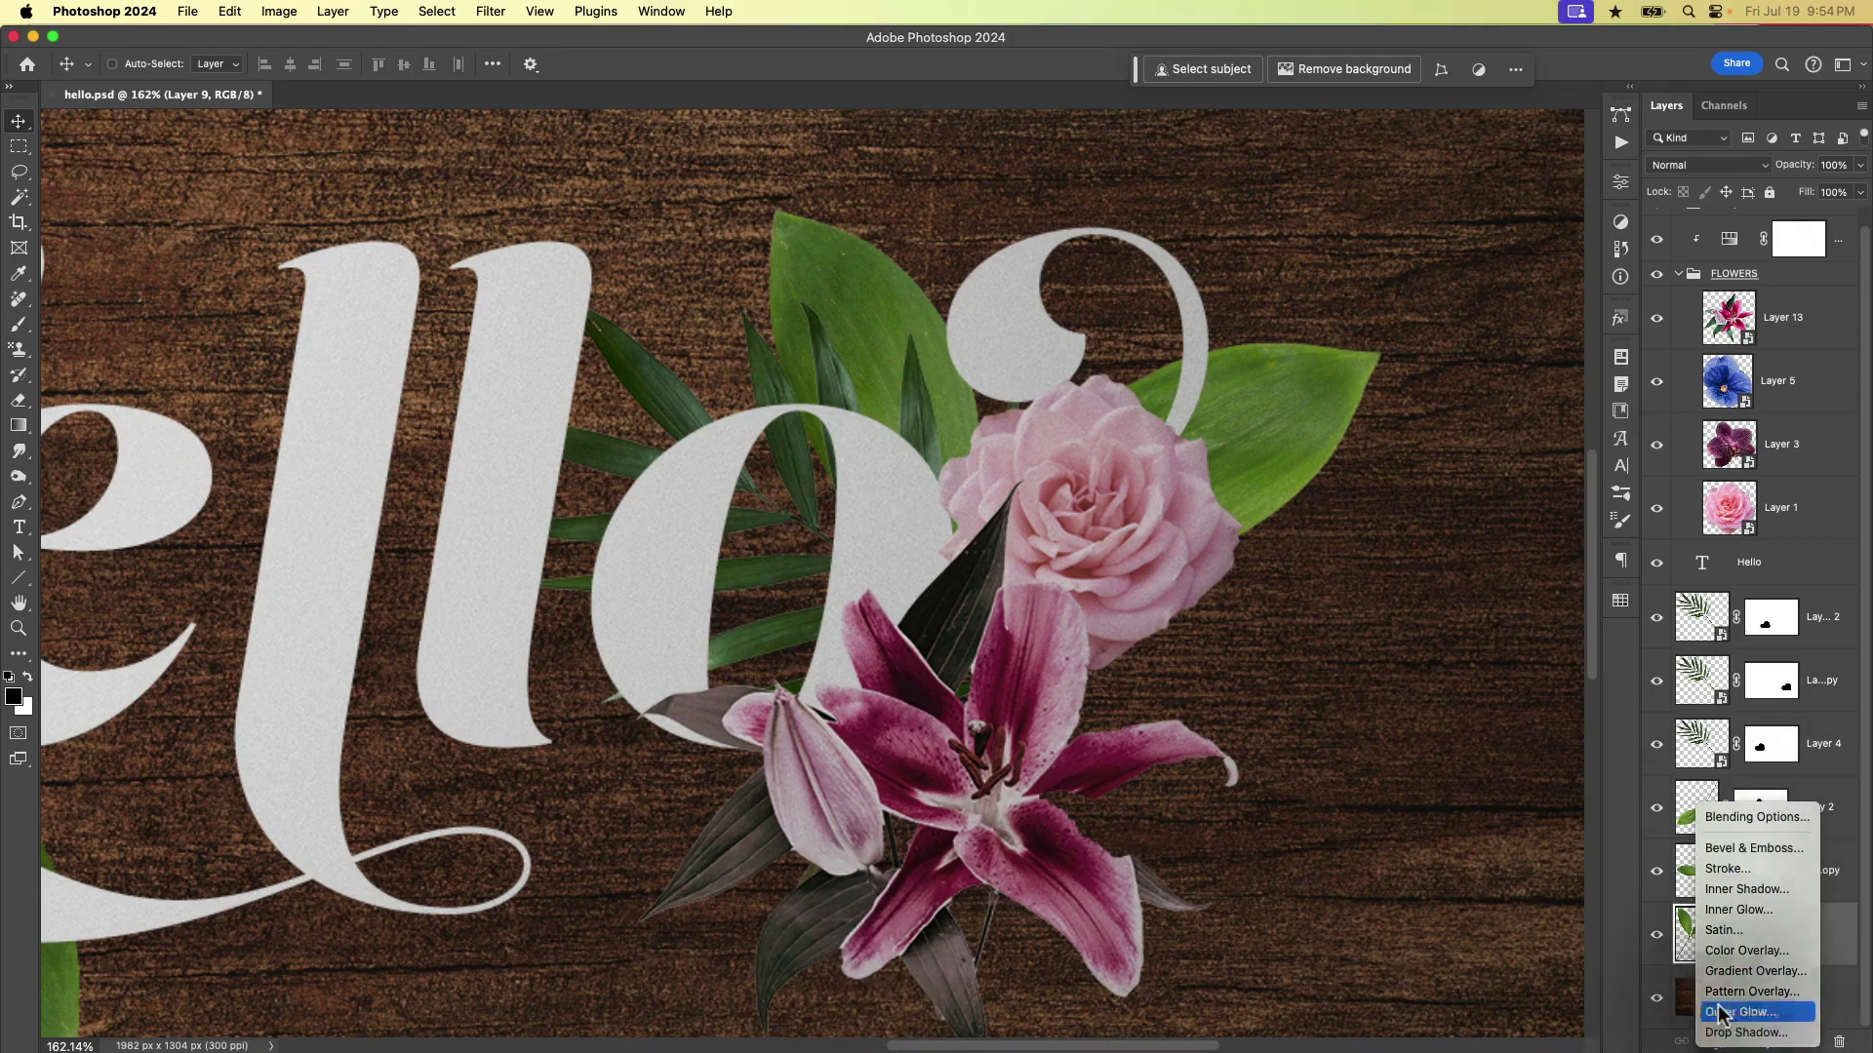
pyautogui.click(1854, 938)
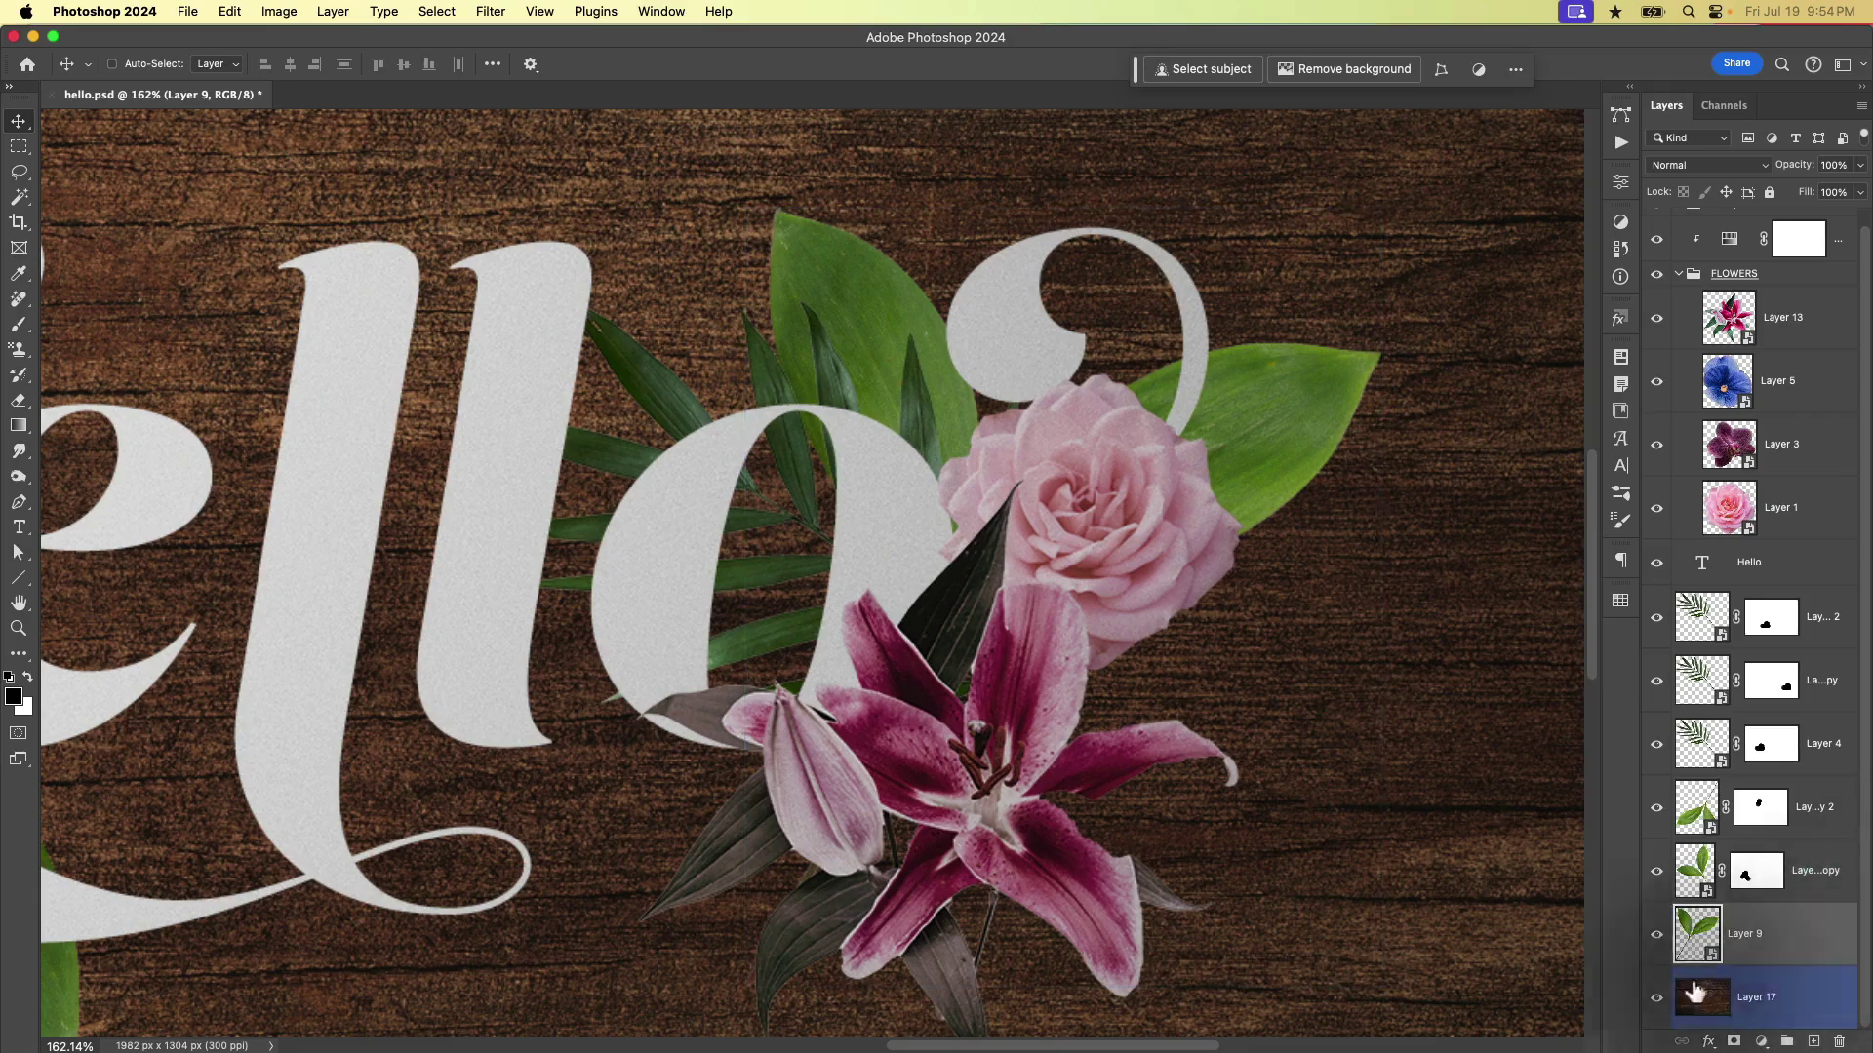
pyautogui.doubleClick(1821, 939)
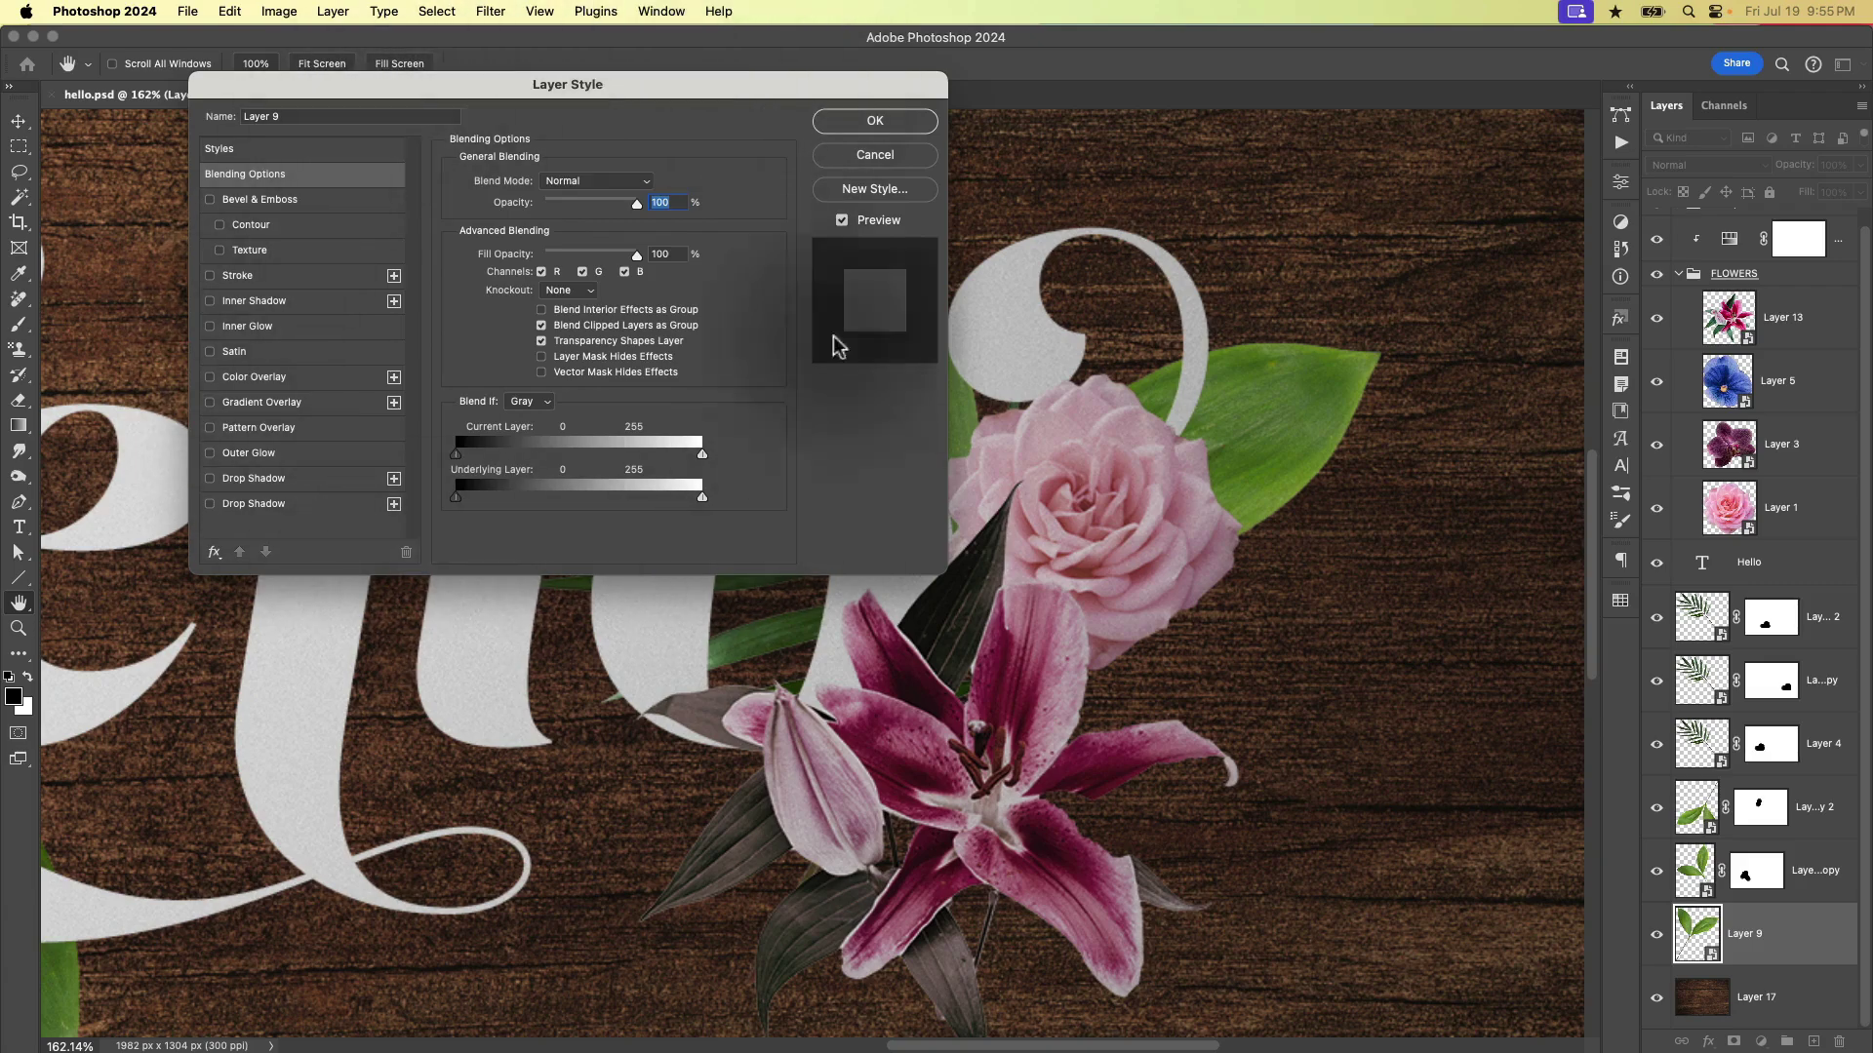
pyautogui.moveTo(640, 84); pyautogui.dragTo(720, 155)
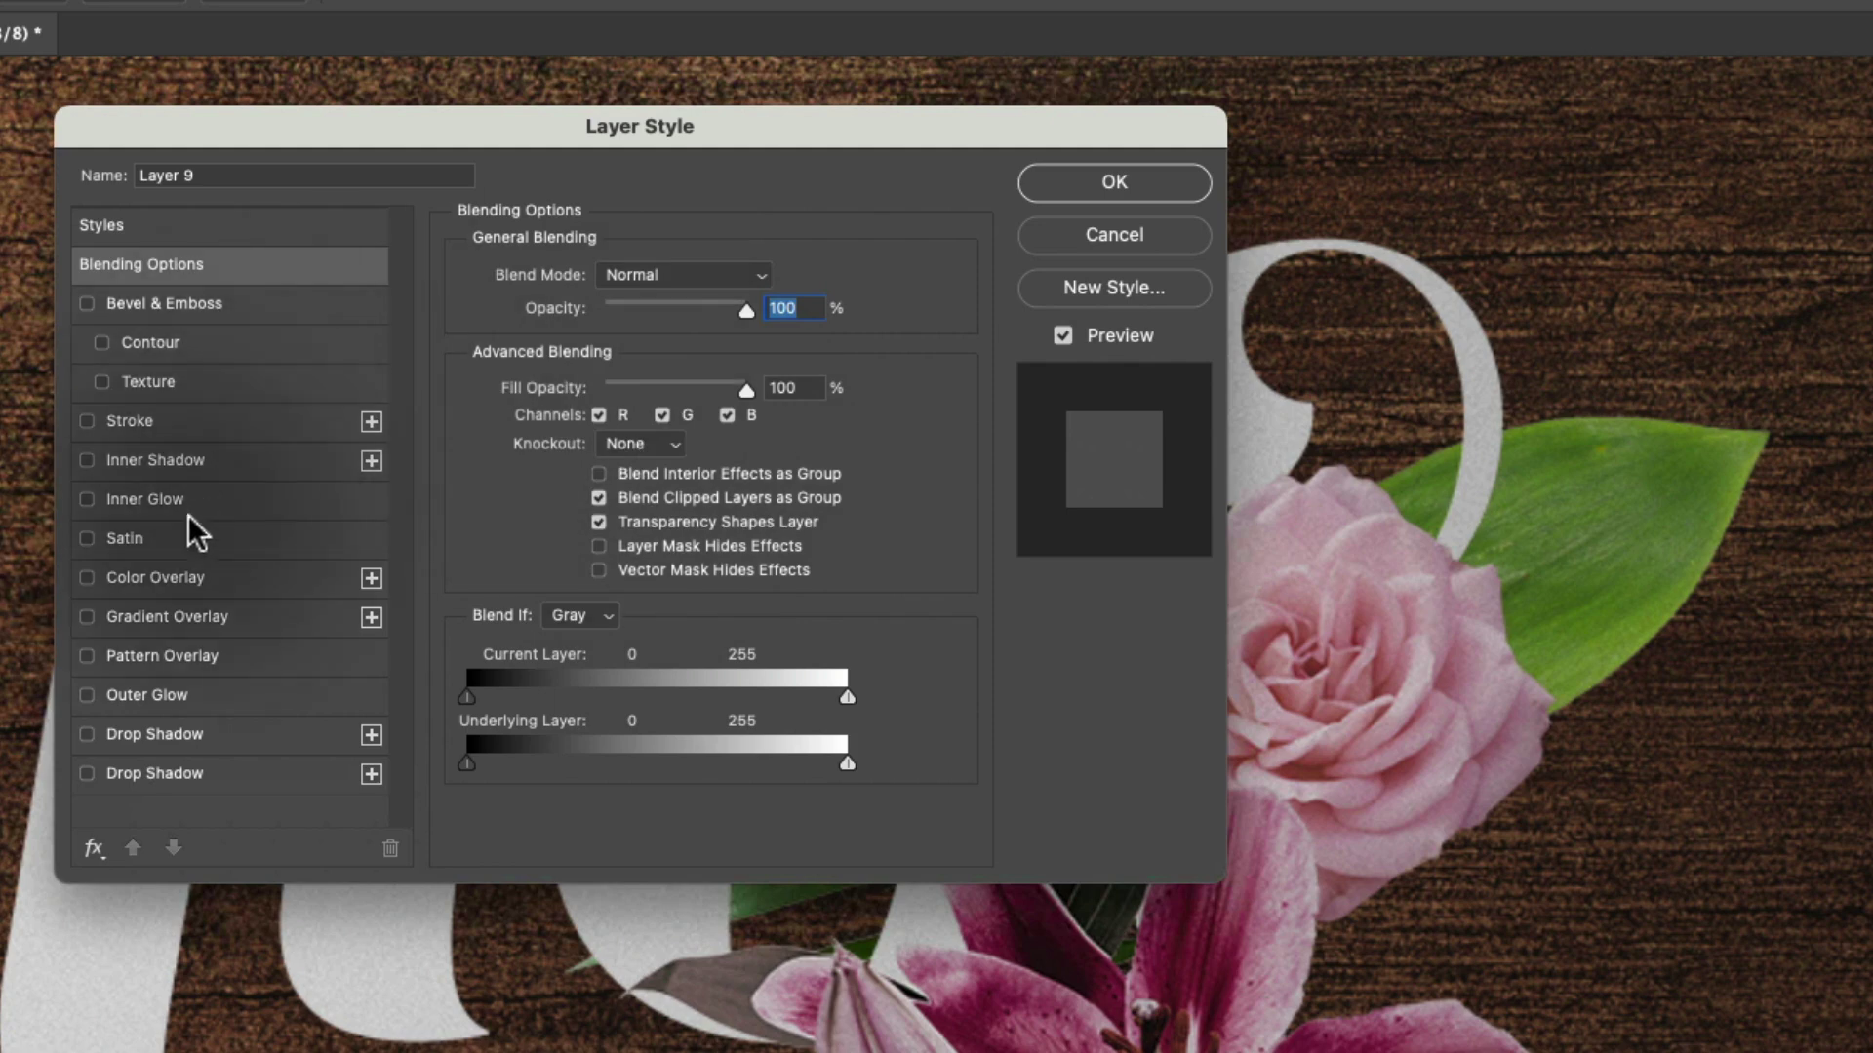
# - Enable Drop Shadow on Layer 9 and show its settings: Multiply, 51% opacity, 24 px distance, 10 px size
pyautogui.click(86, 736)
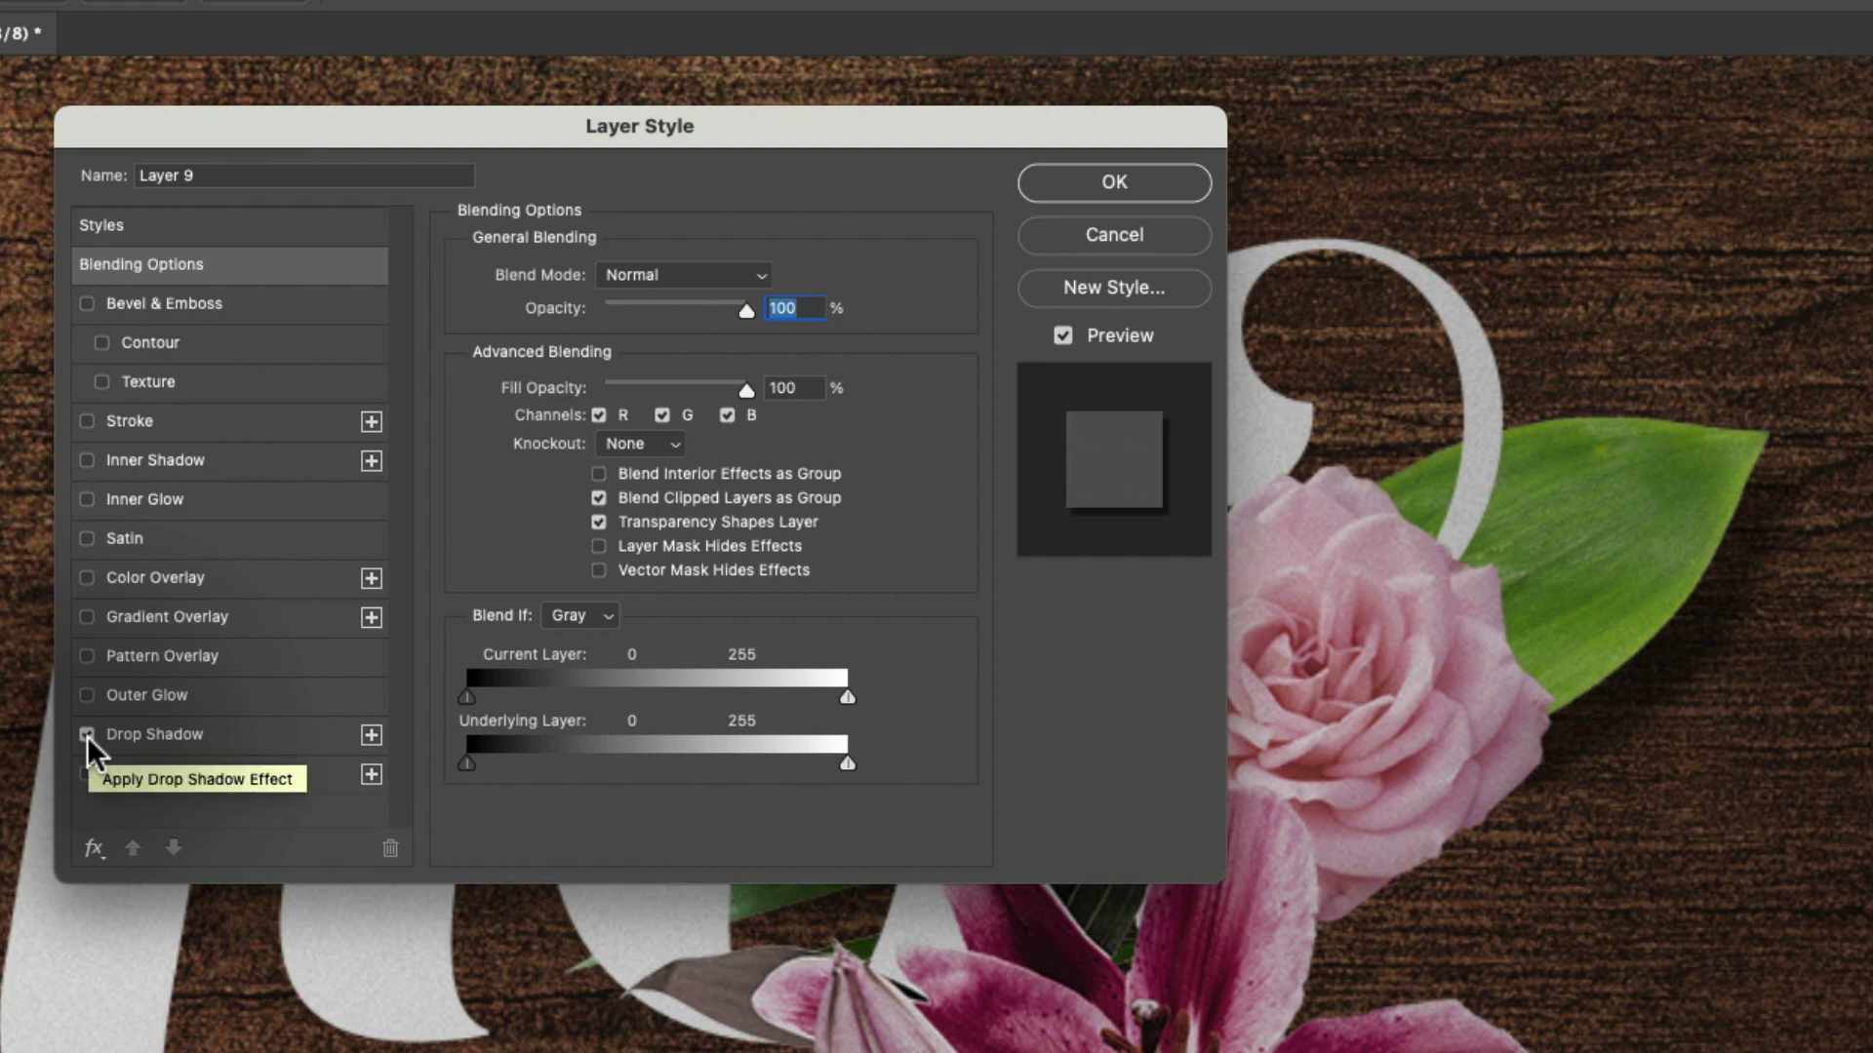
pyautogui.click(139, 734)
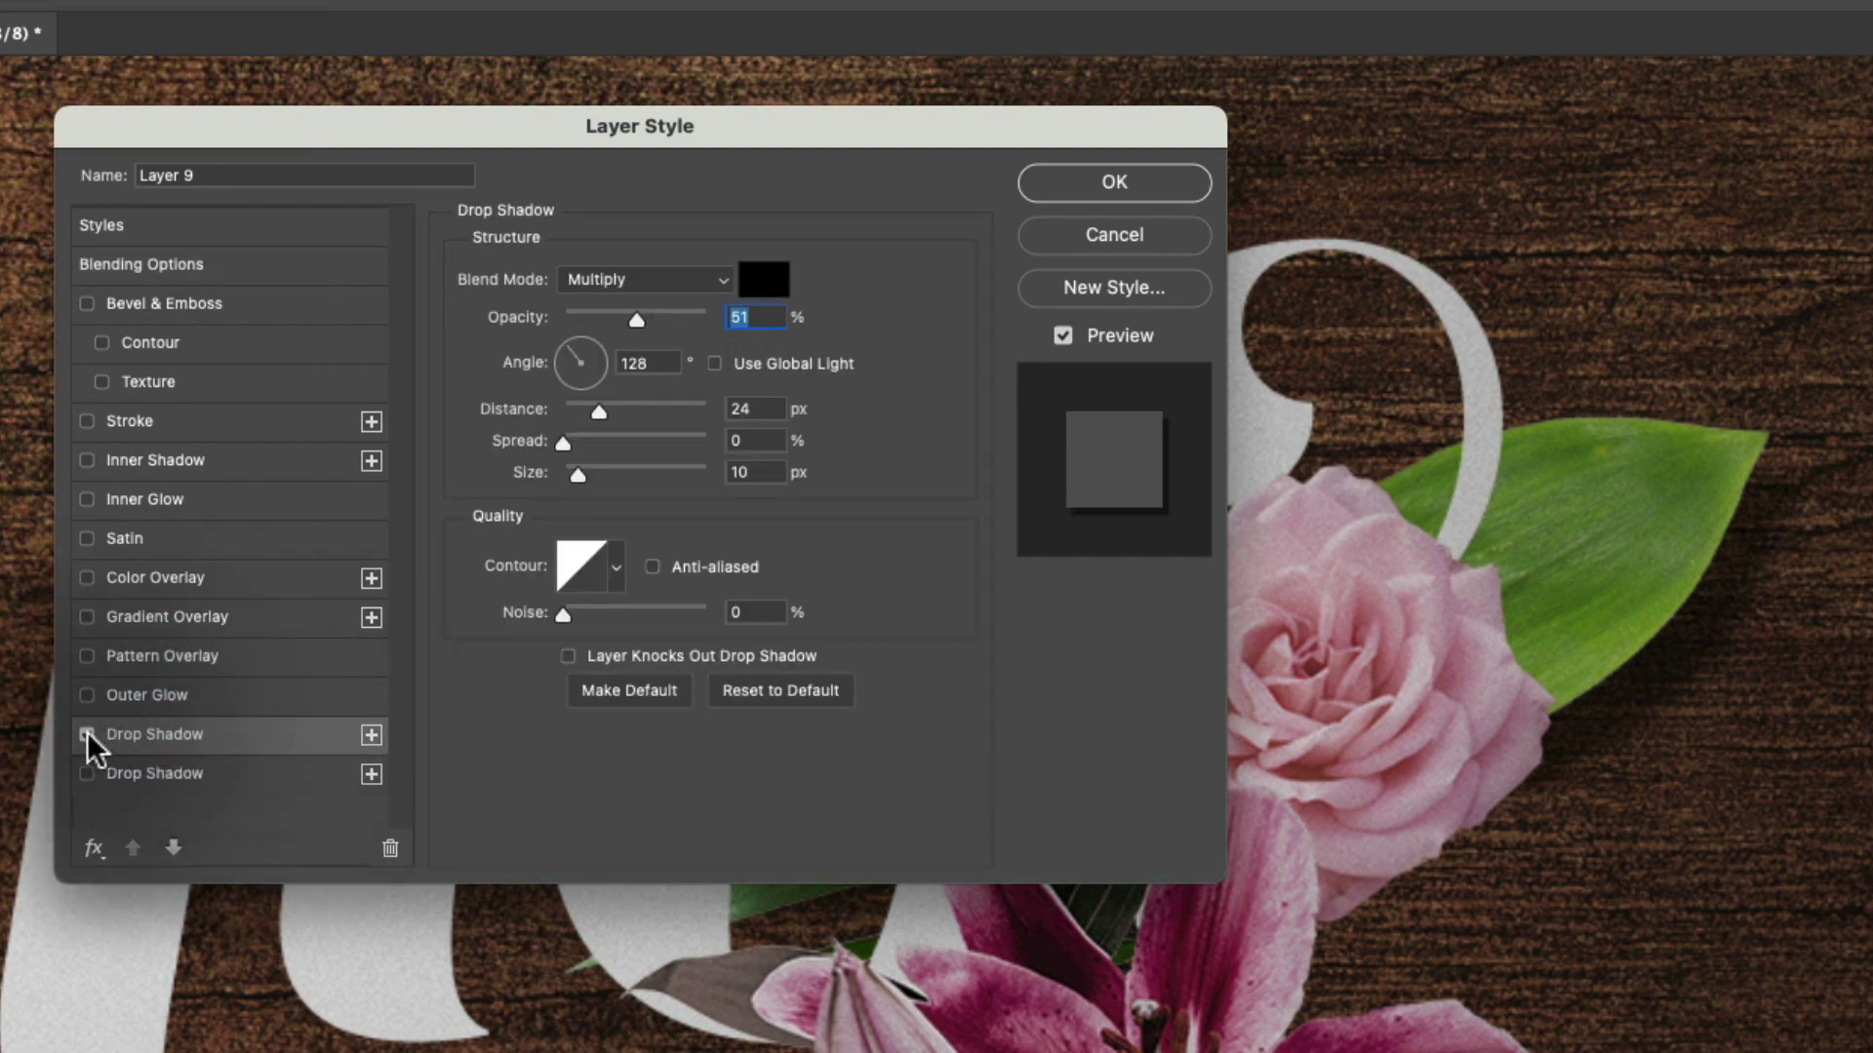
pyautogui.click(187, 225)
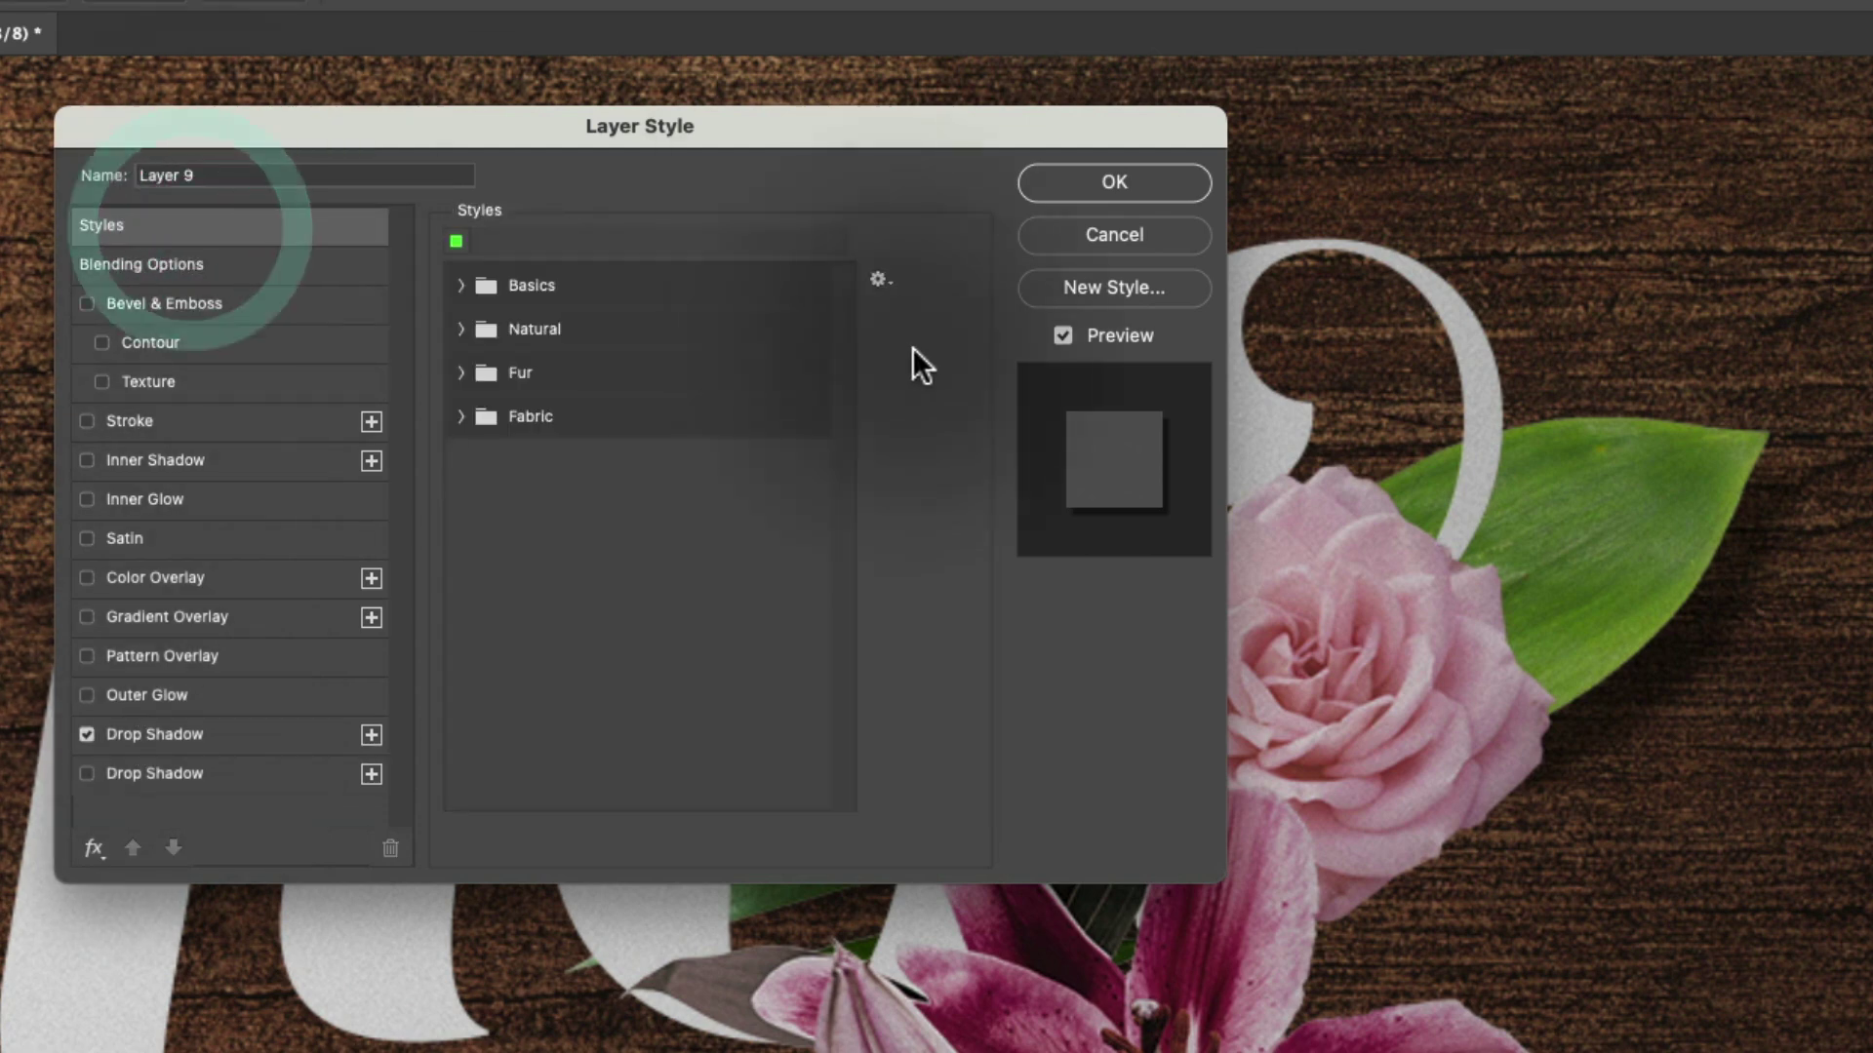
pyautogui.click(198, 263)
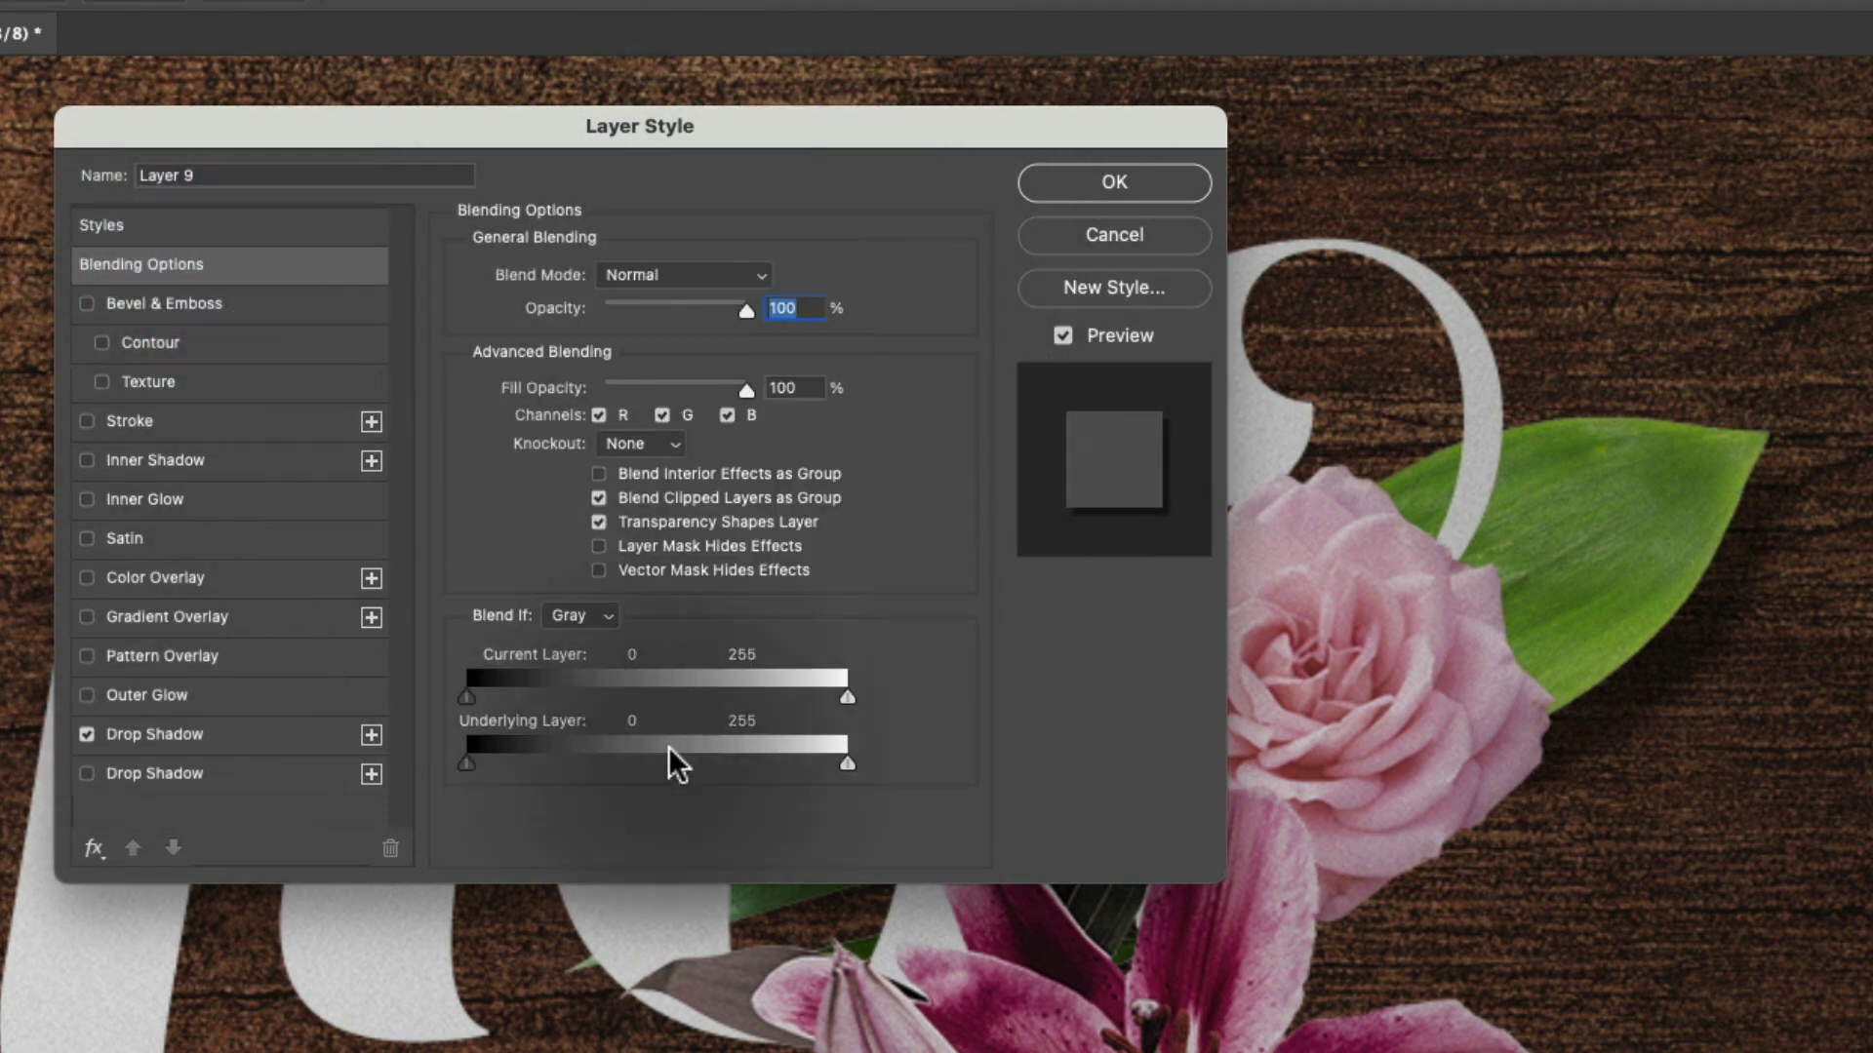
pyautogui.click(82, 737)
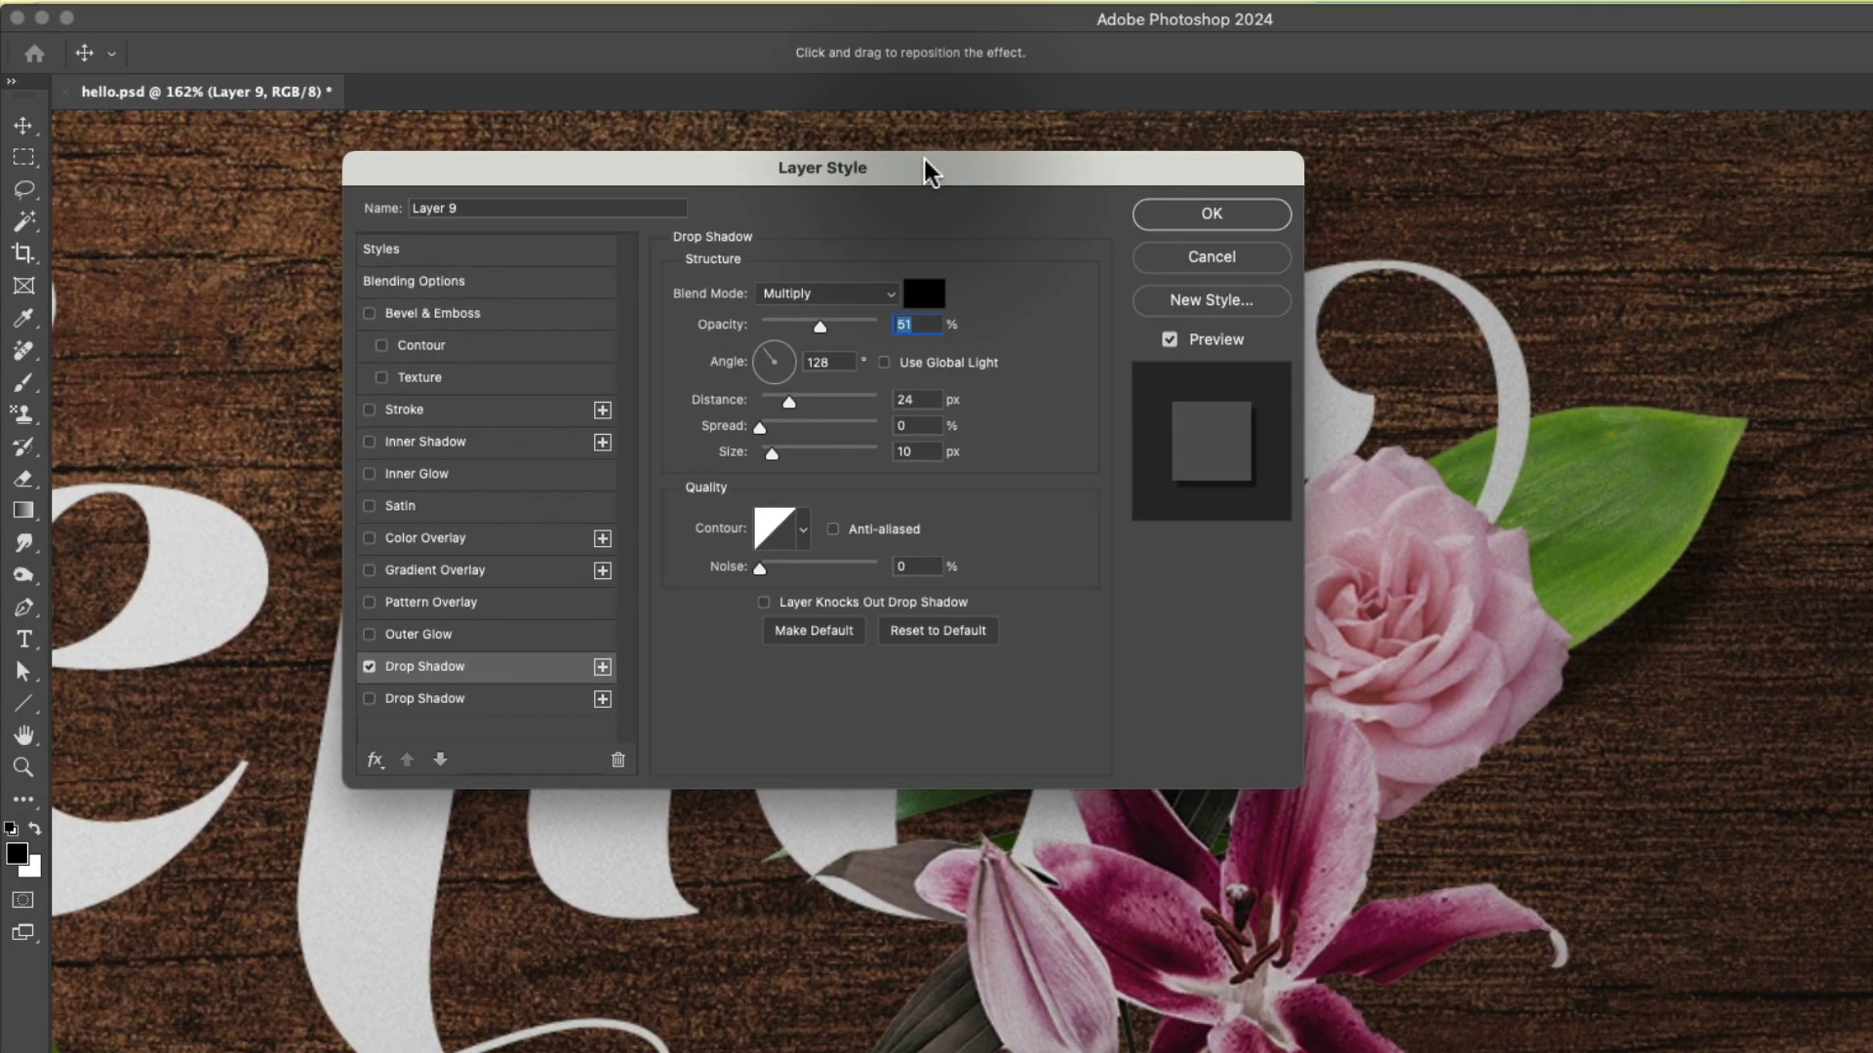
# - Move the dialog off the leaves and toggle Preview to compare the shadow off and on
pyautogui.moveTo(775, 124); pyautogui.dragTo(339, 113)
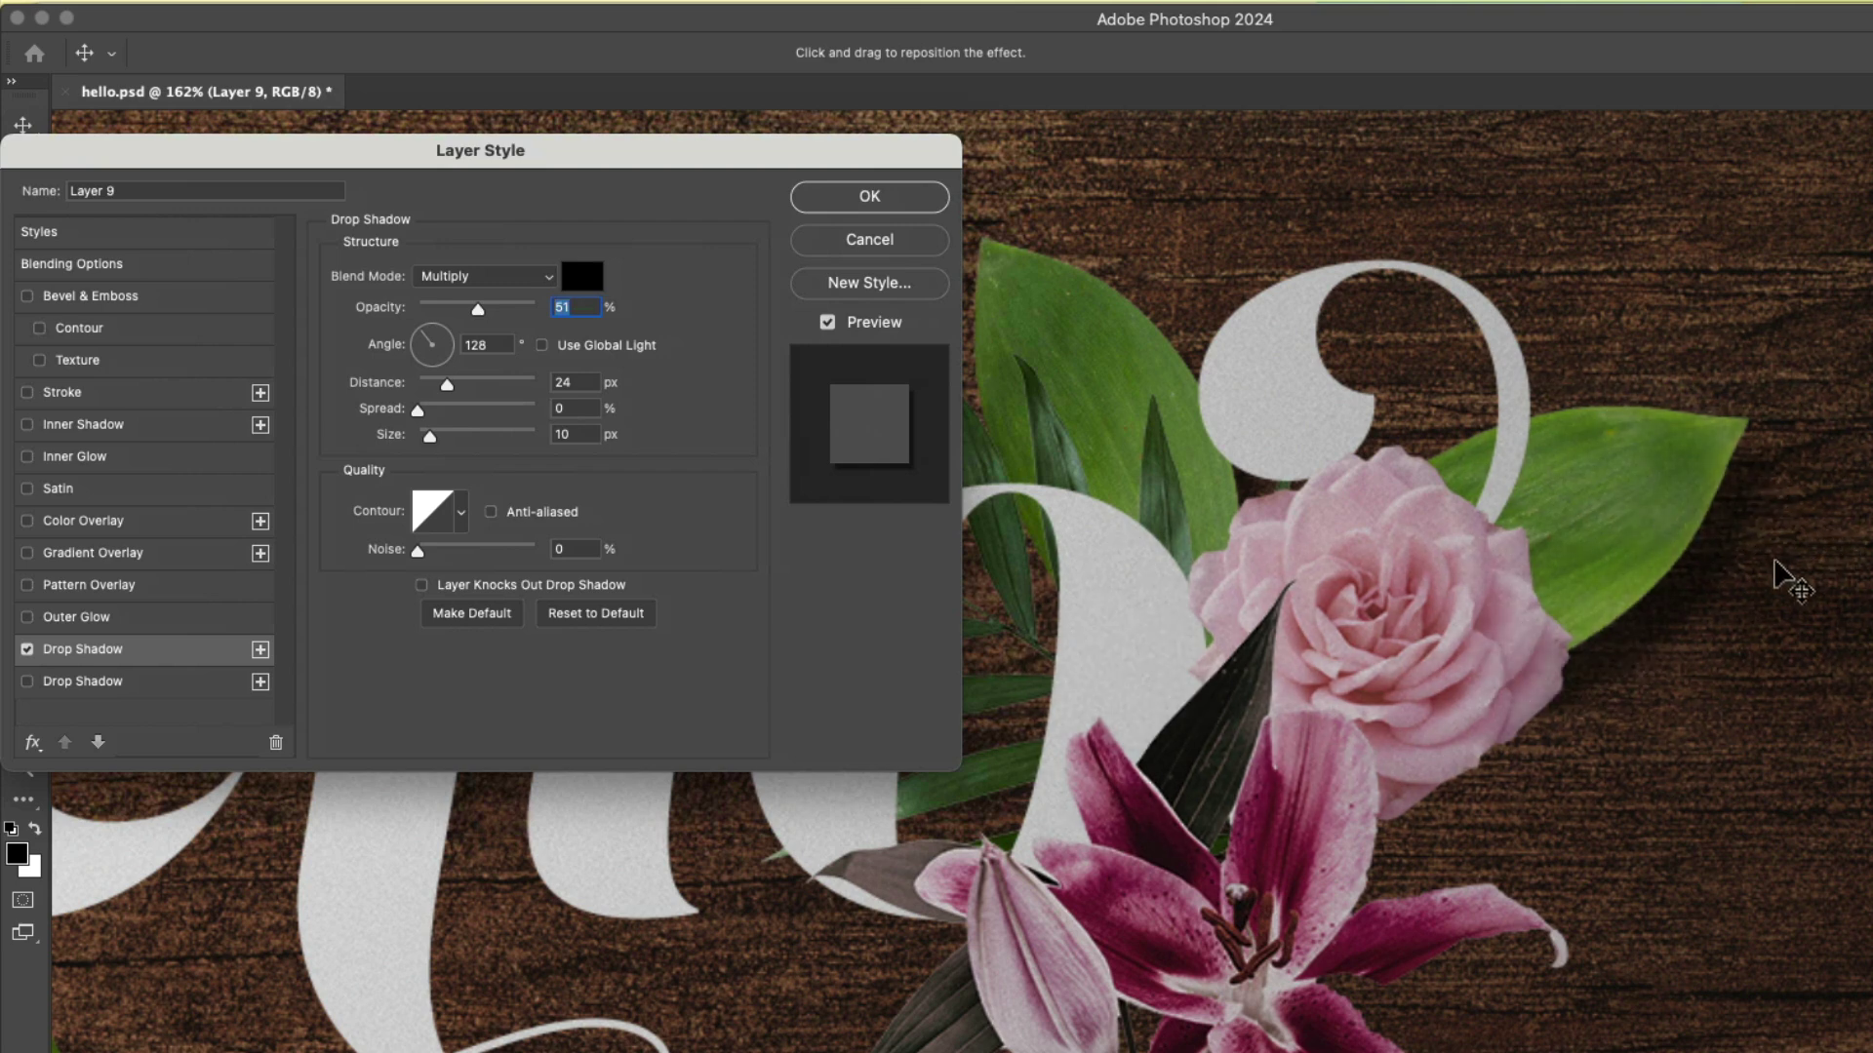
pyautogui.click(827, 323)
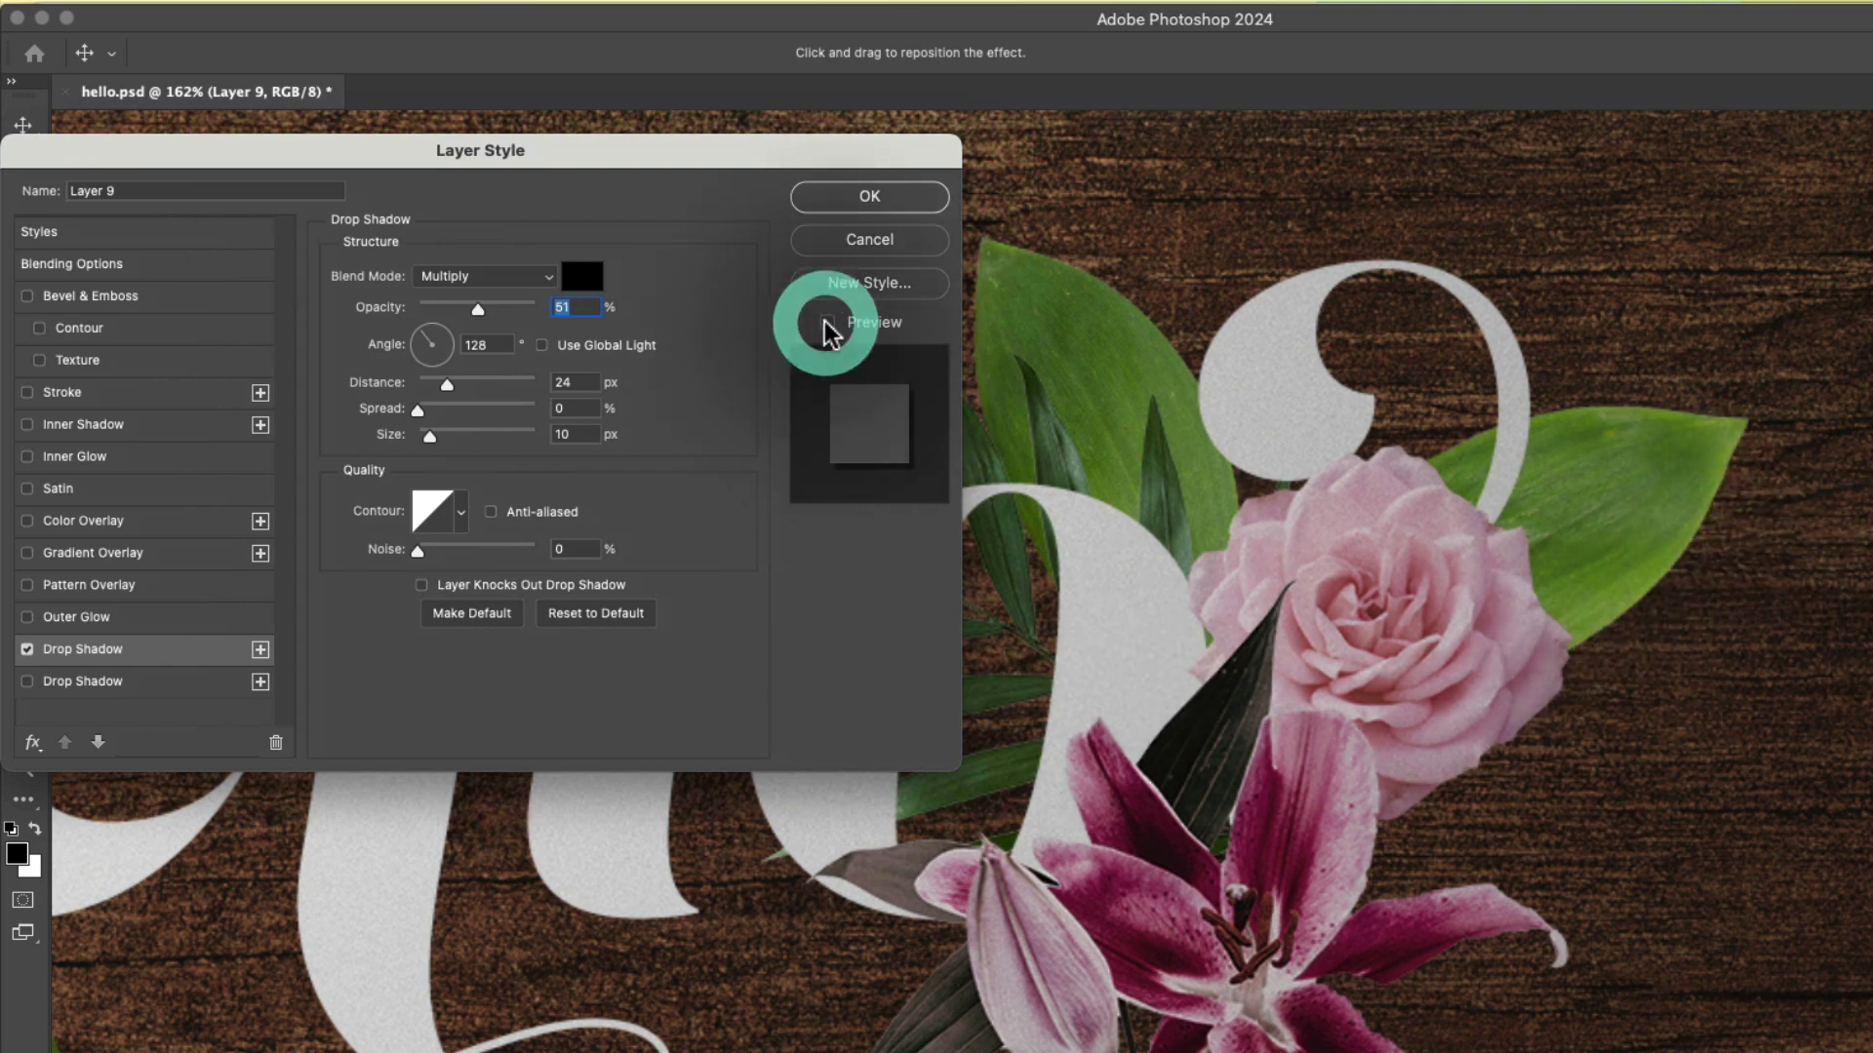
pyautogui.click(827, 323)
pyautogui.click(827, 323)
pyautogui.click(827, 323)
pyautogui.click(827, 323)
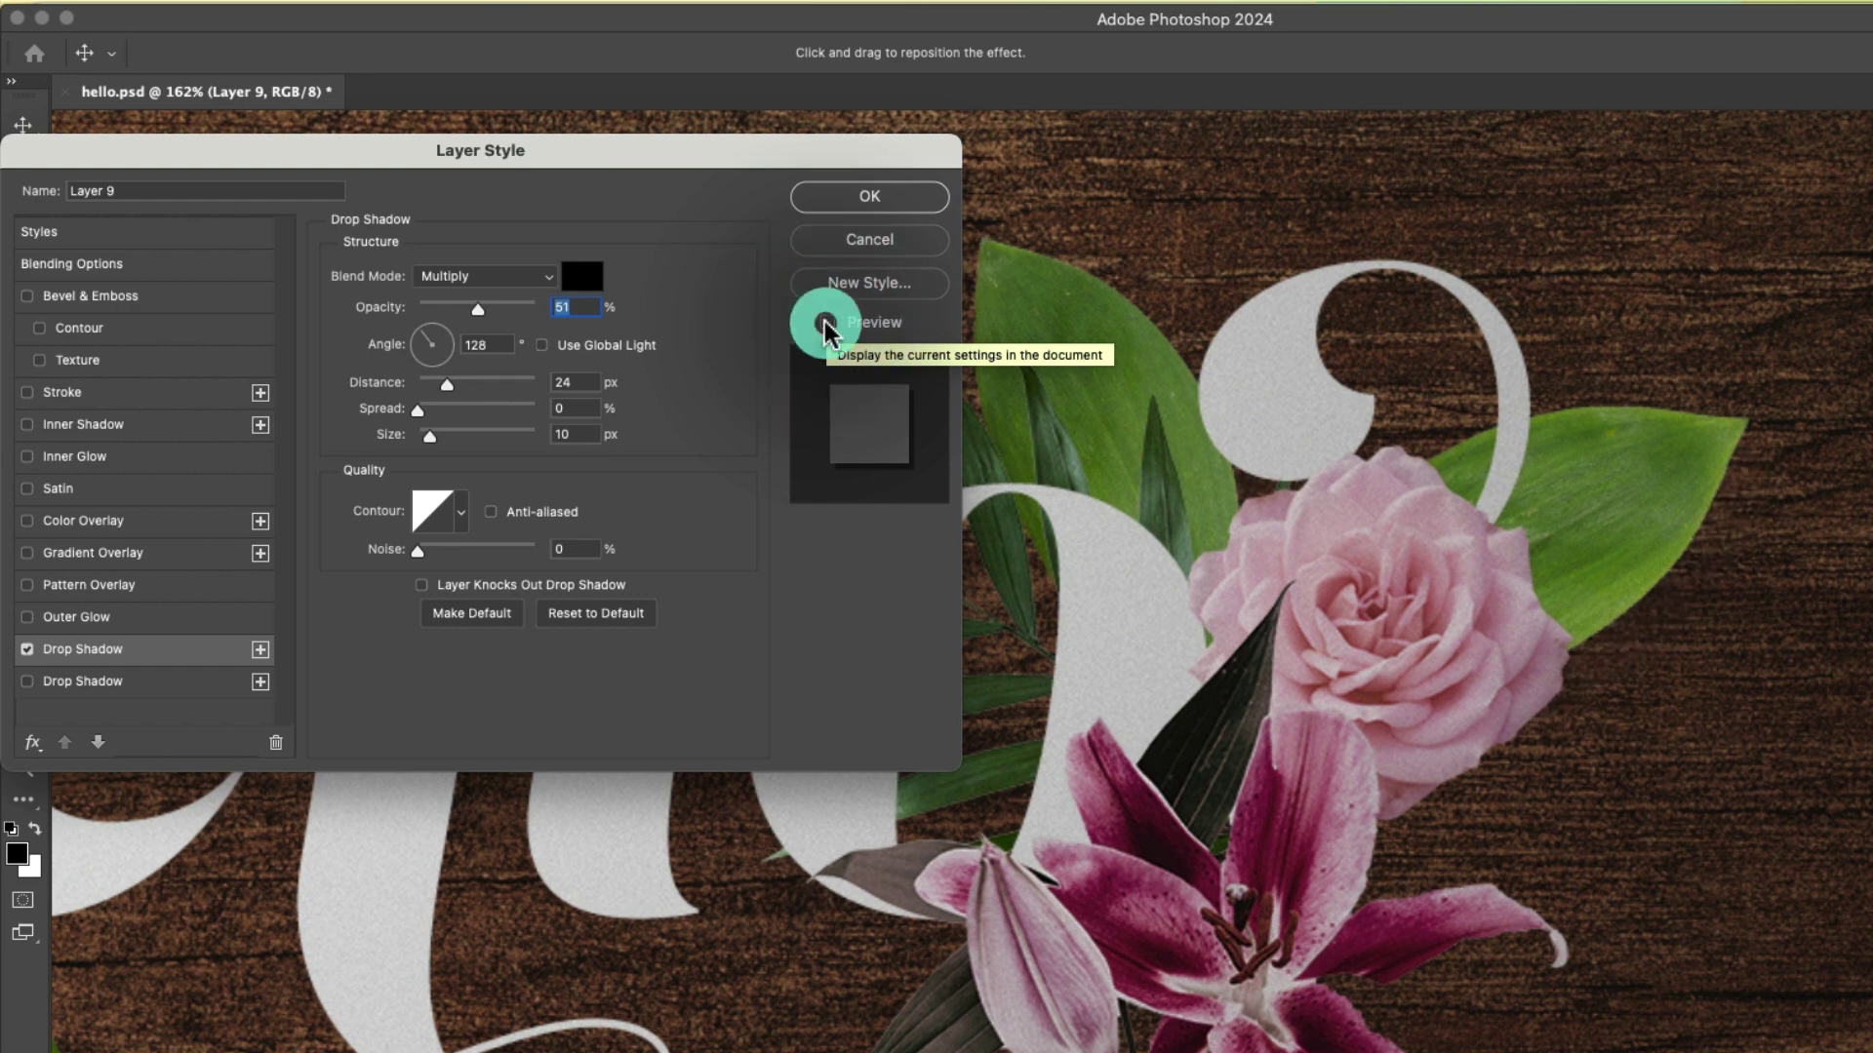
pyautogui.click(827, 323)
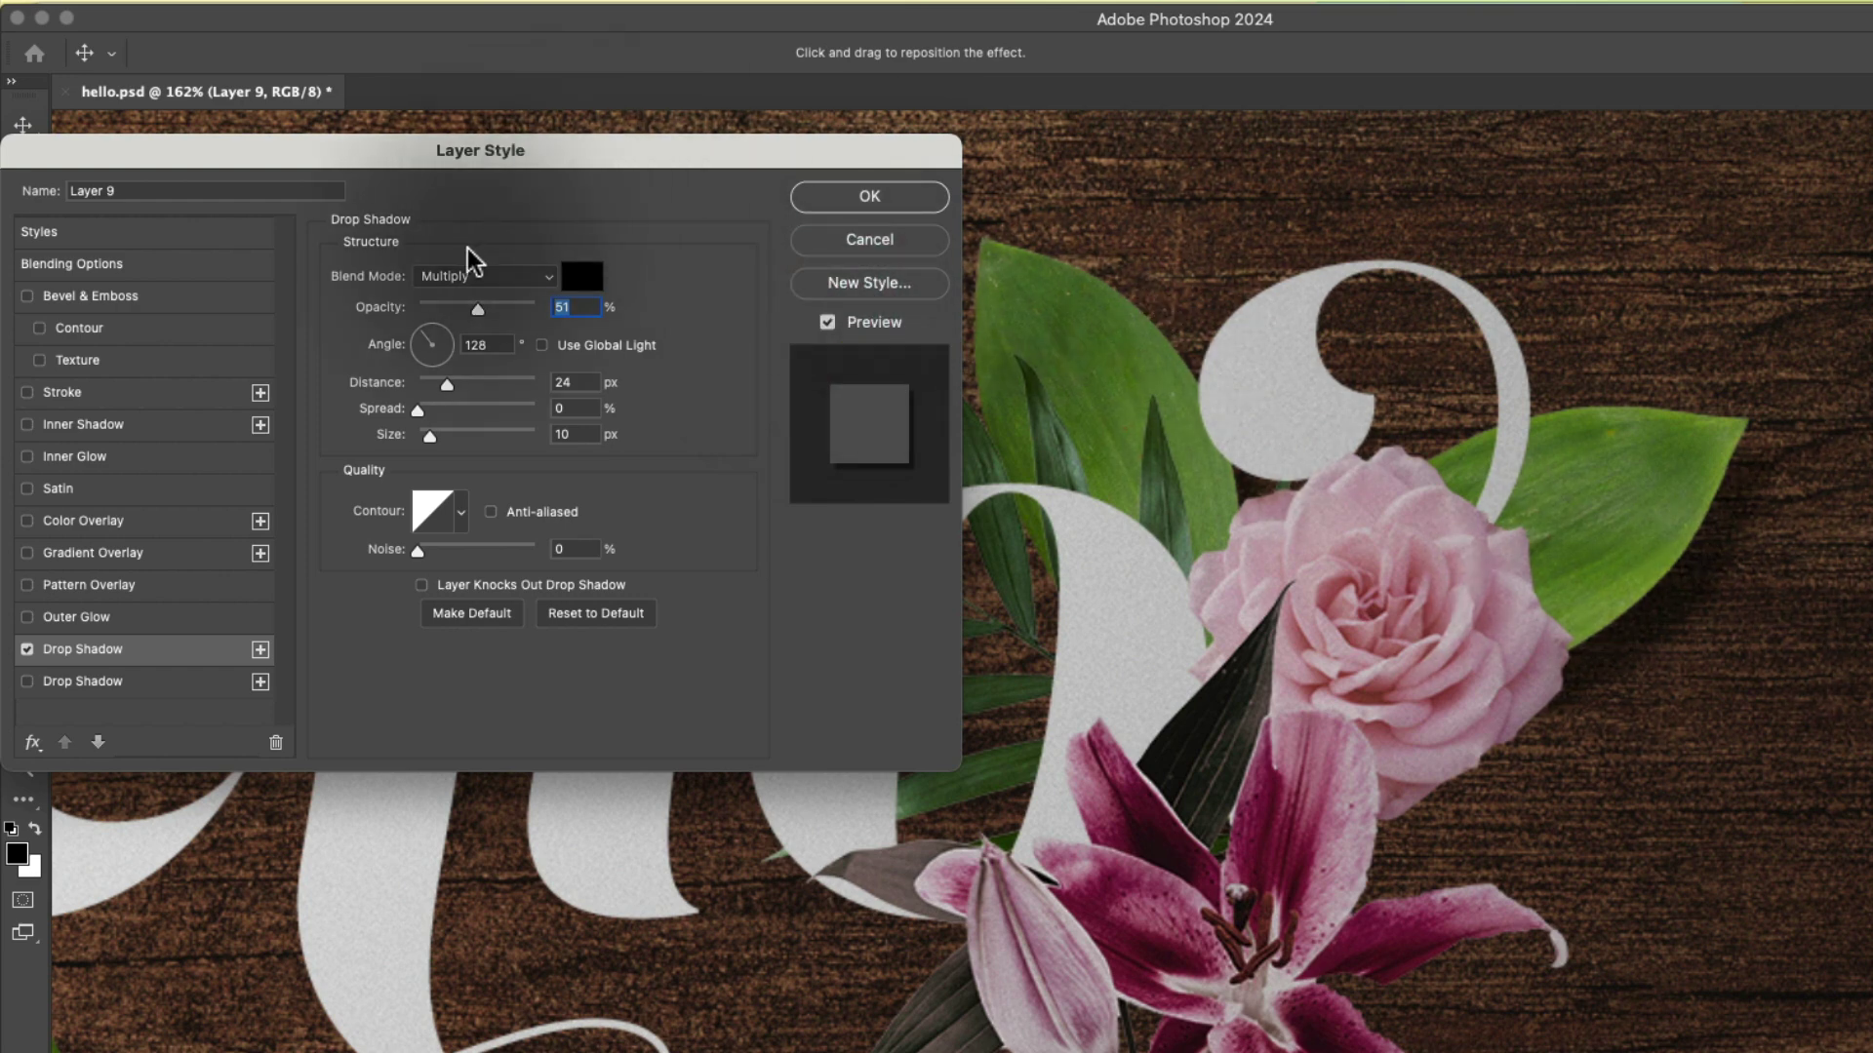
# - Colour the leaf shadow dark brown 362519 sampled from the wood and set Multiply opacity to 65%
pyautogui.click(435, 277)
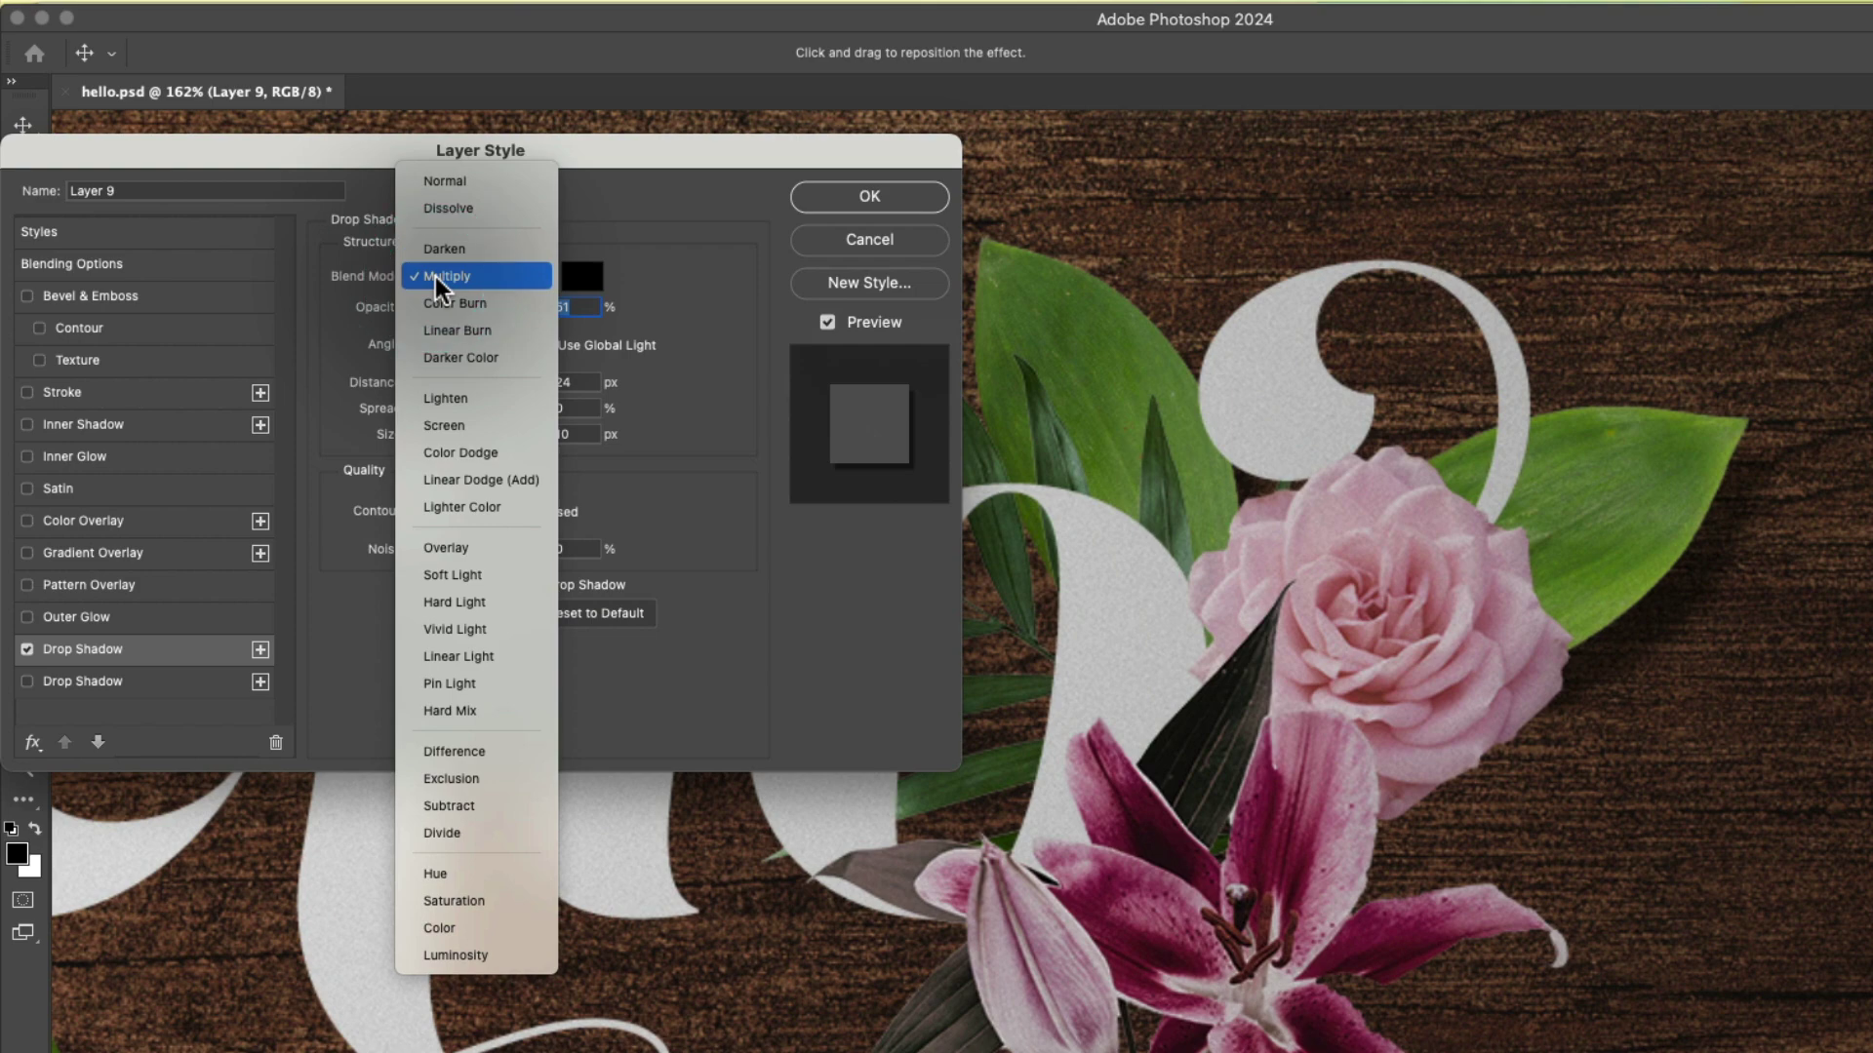
pyautogui.click(528, 293)
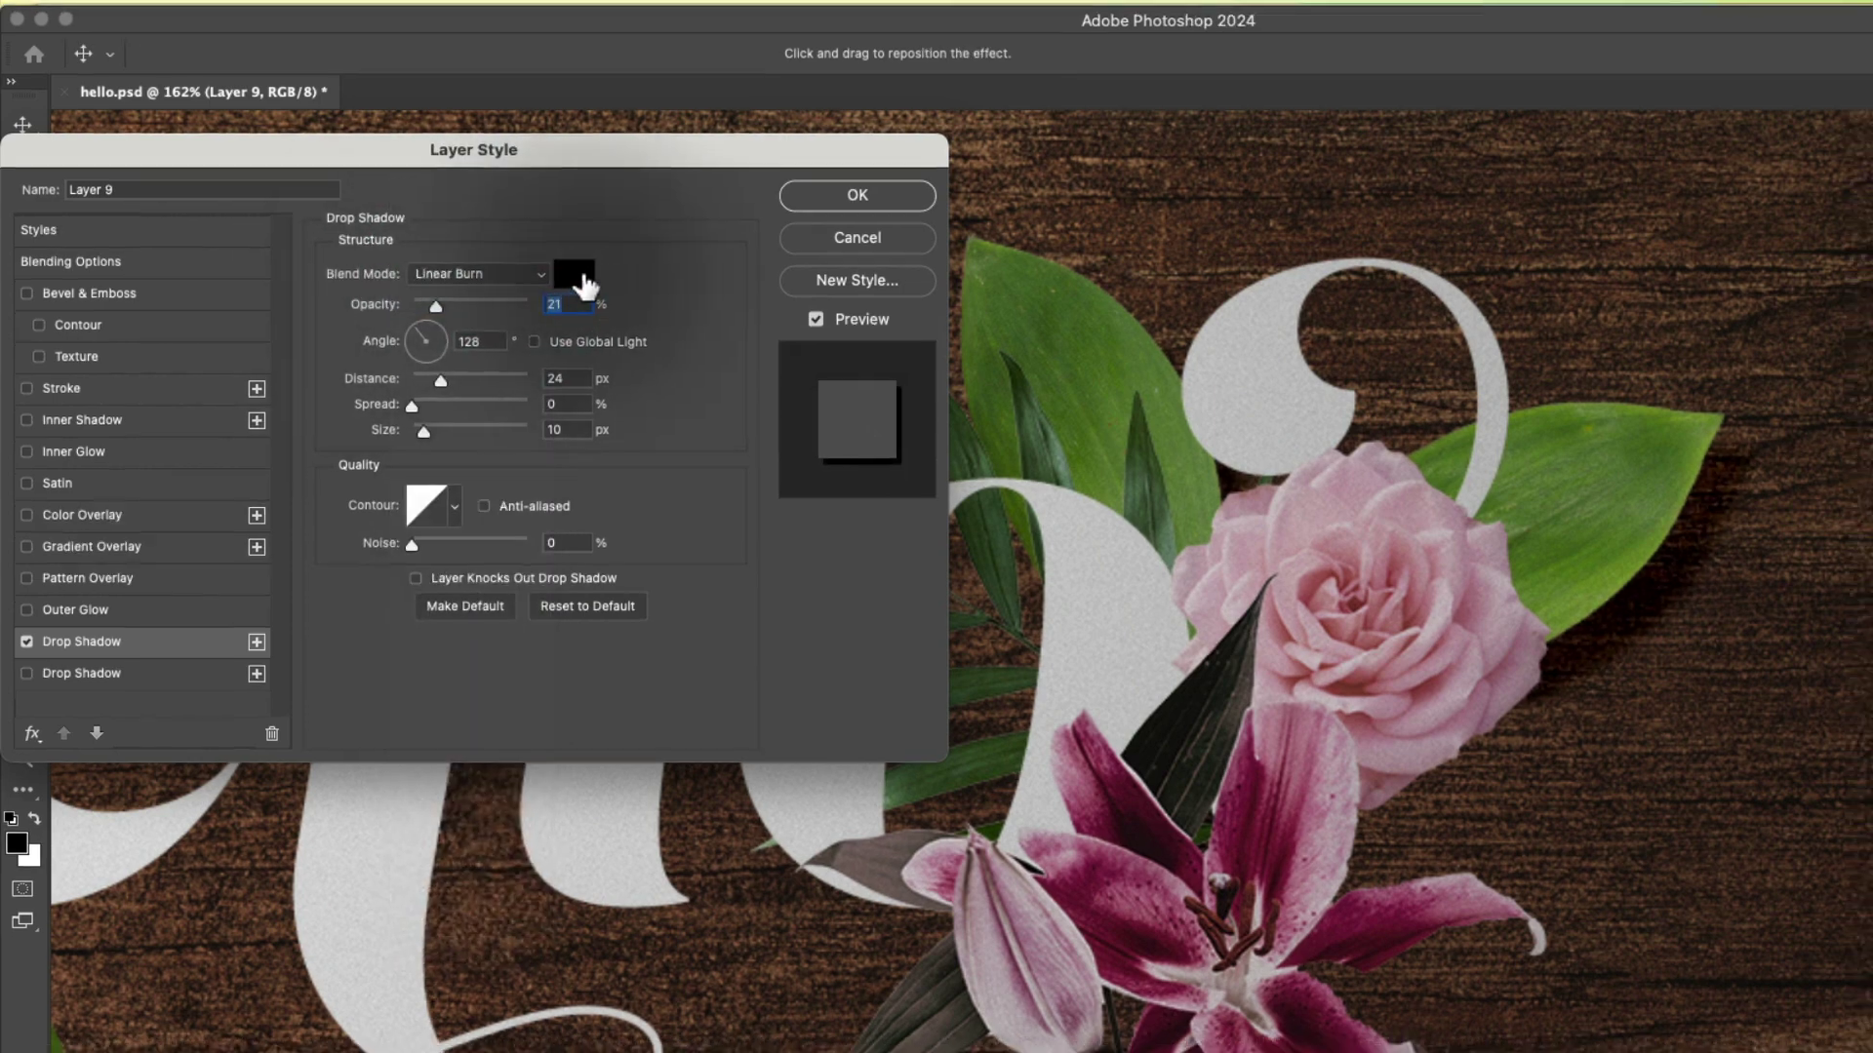
pyautogui.click(584, 279)
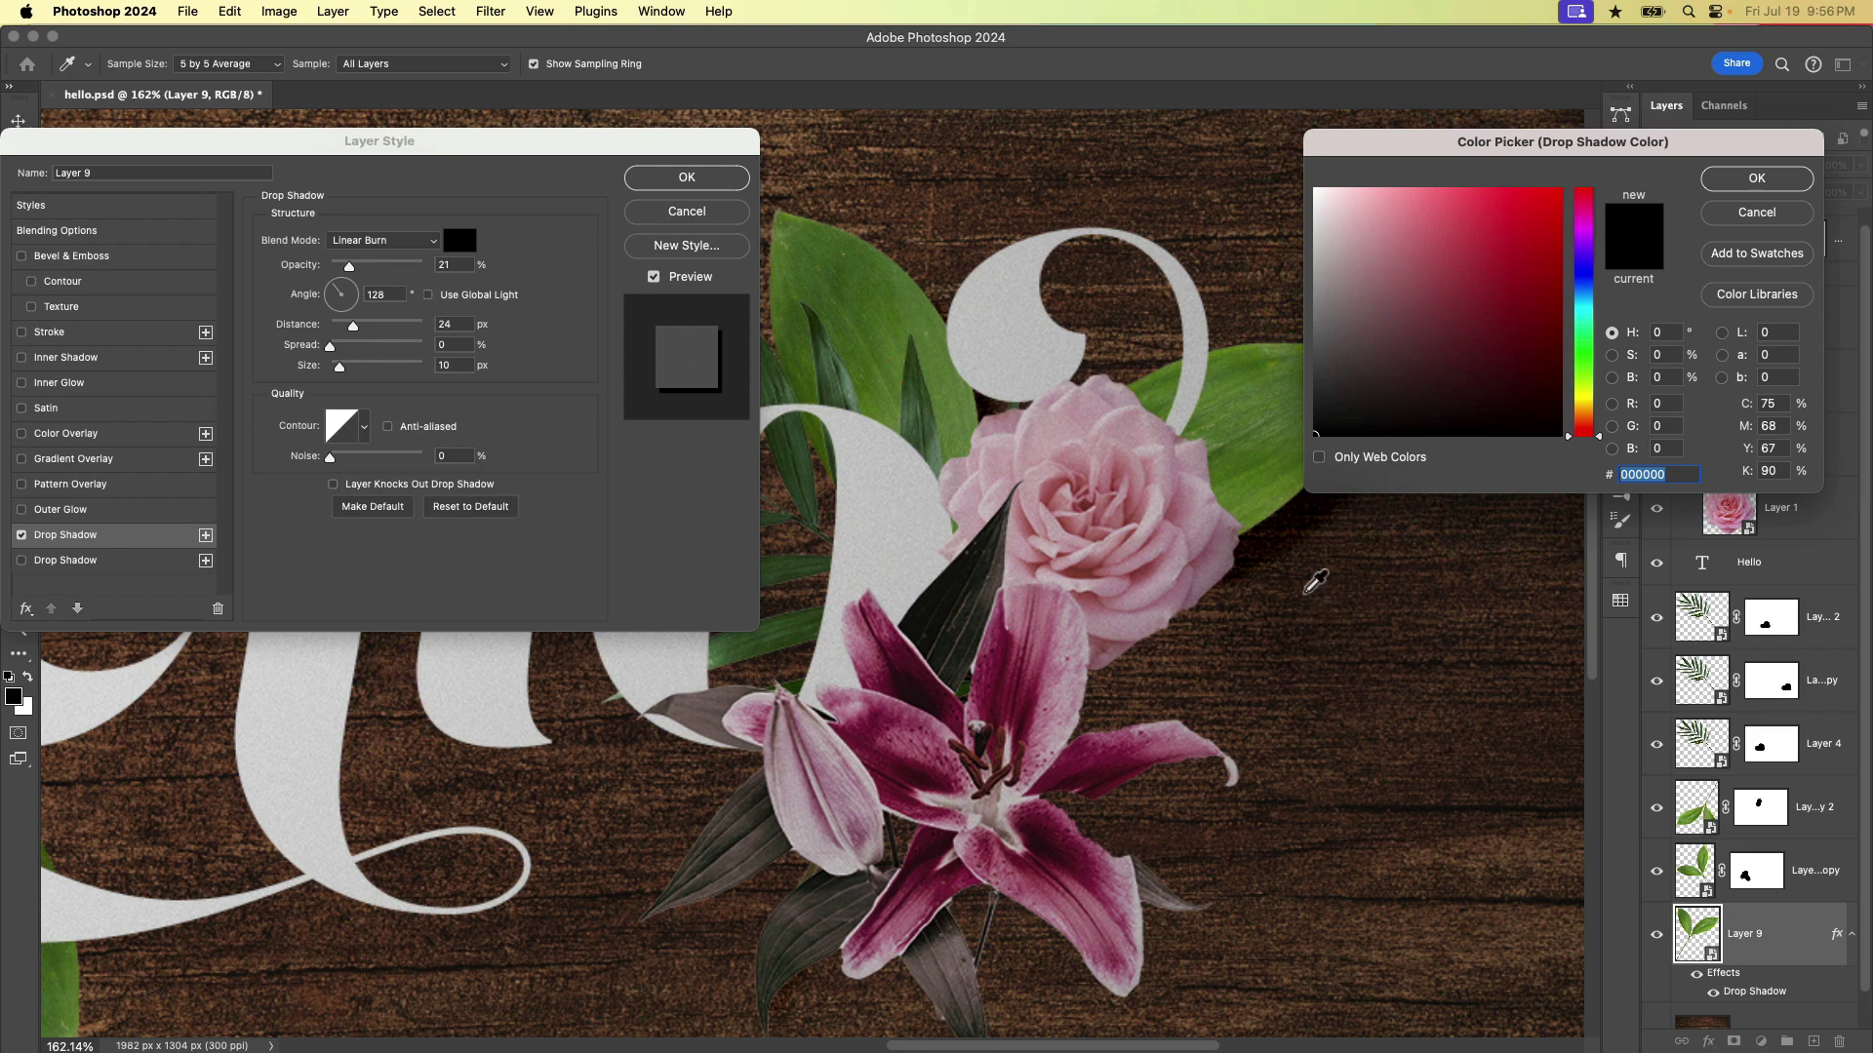
pyautogui.click(1371, 554)
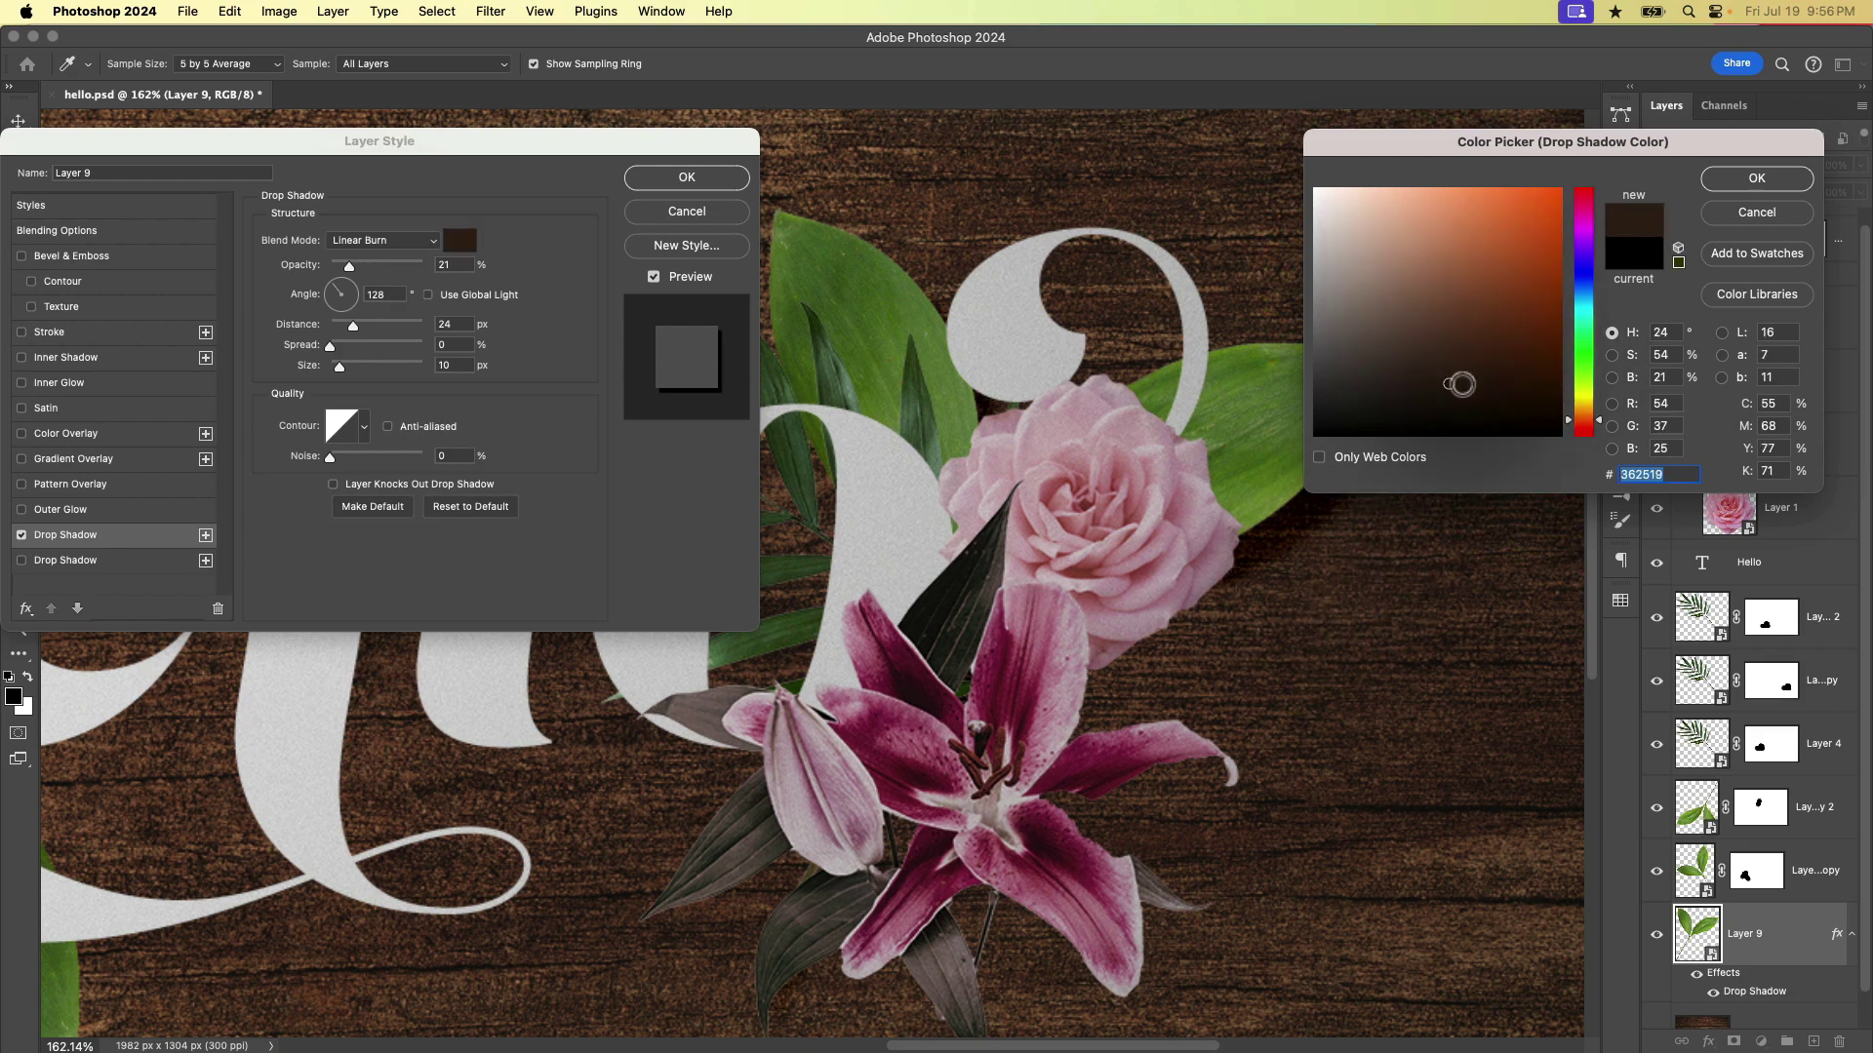
pyautogui.click(1421, 376)
pyautogui.click(1753, 179)
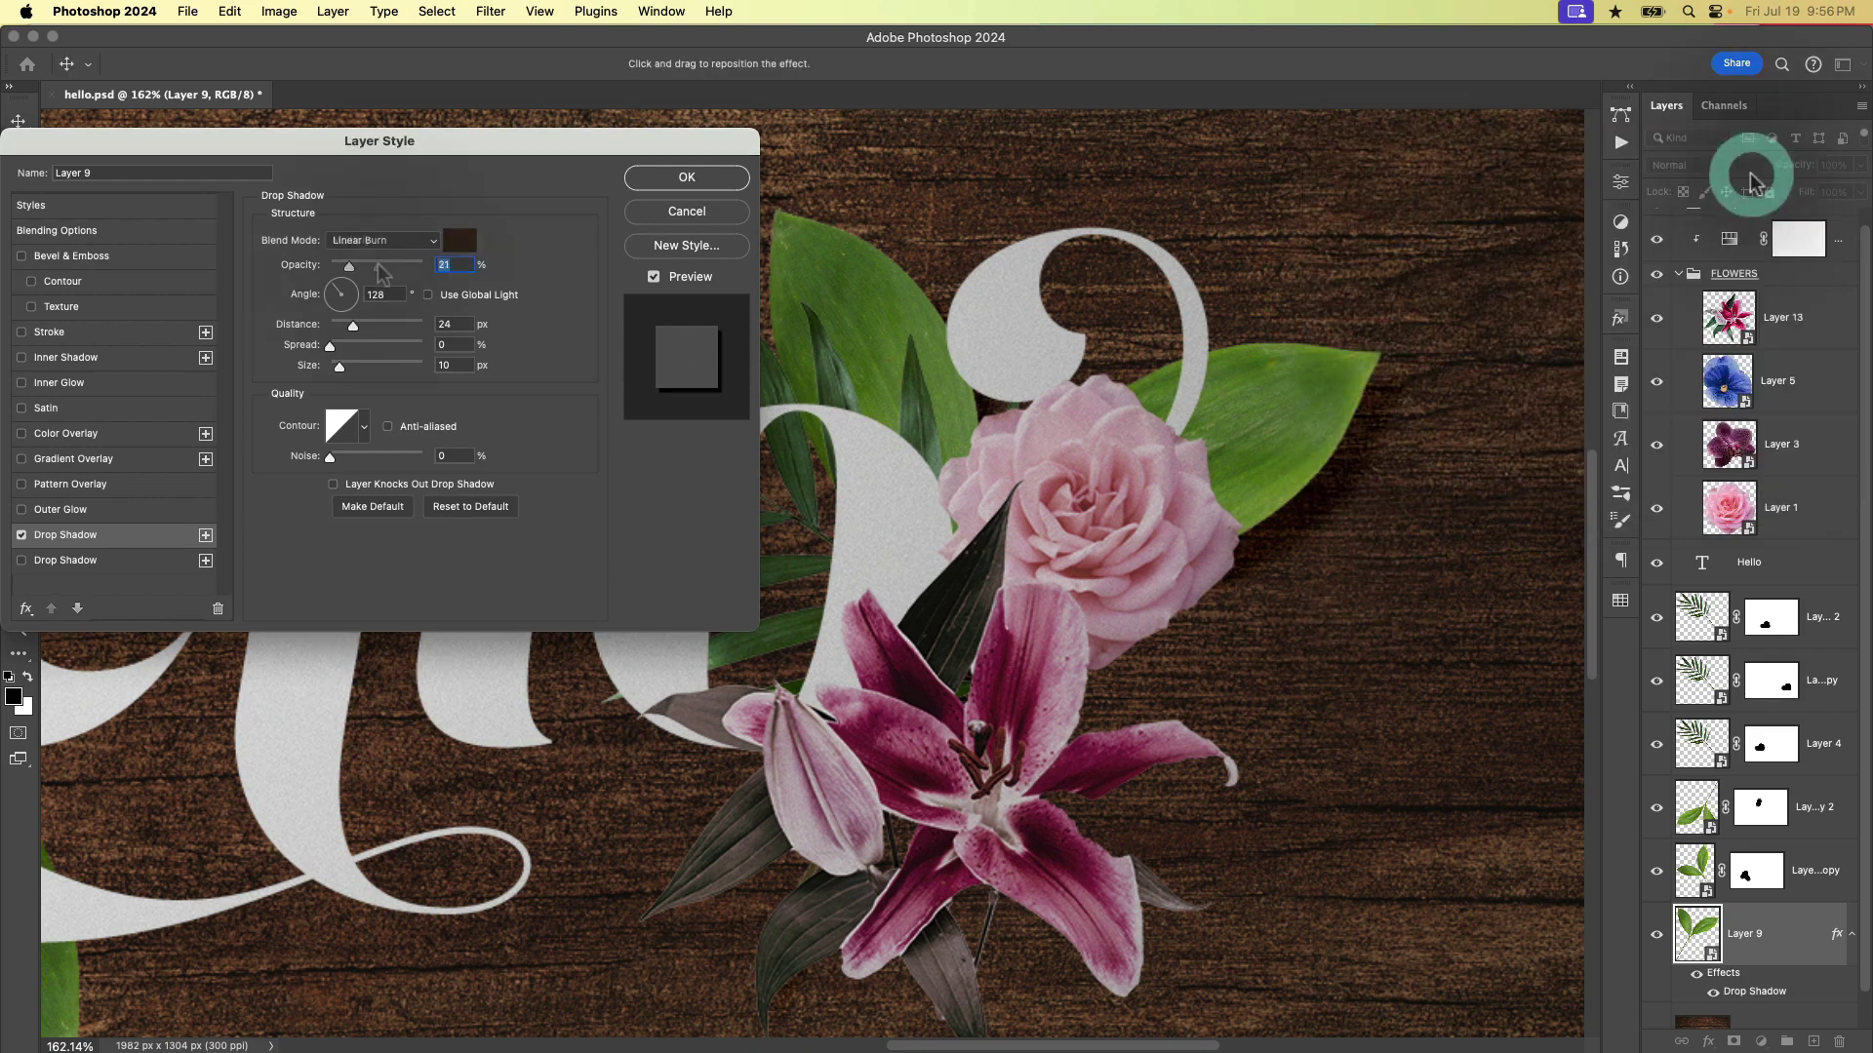
pyautogui.click(379, 265)
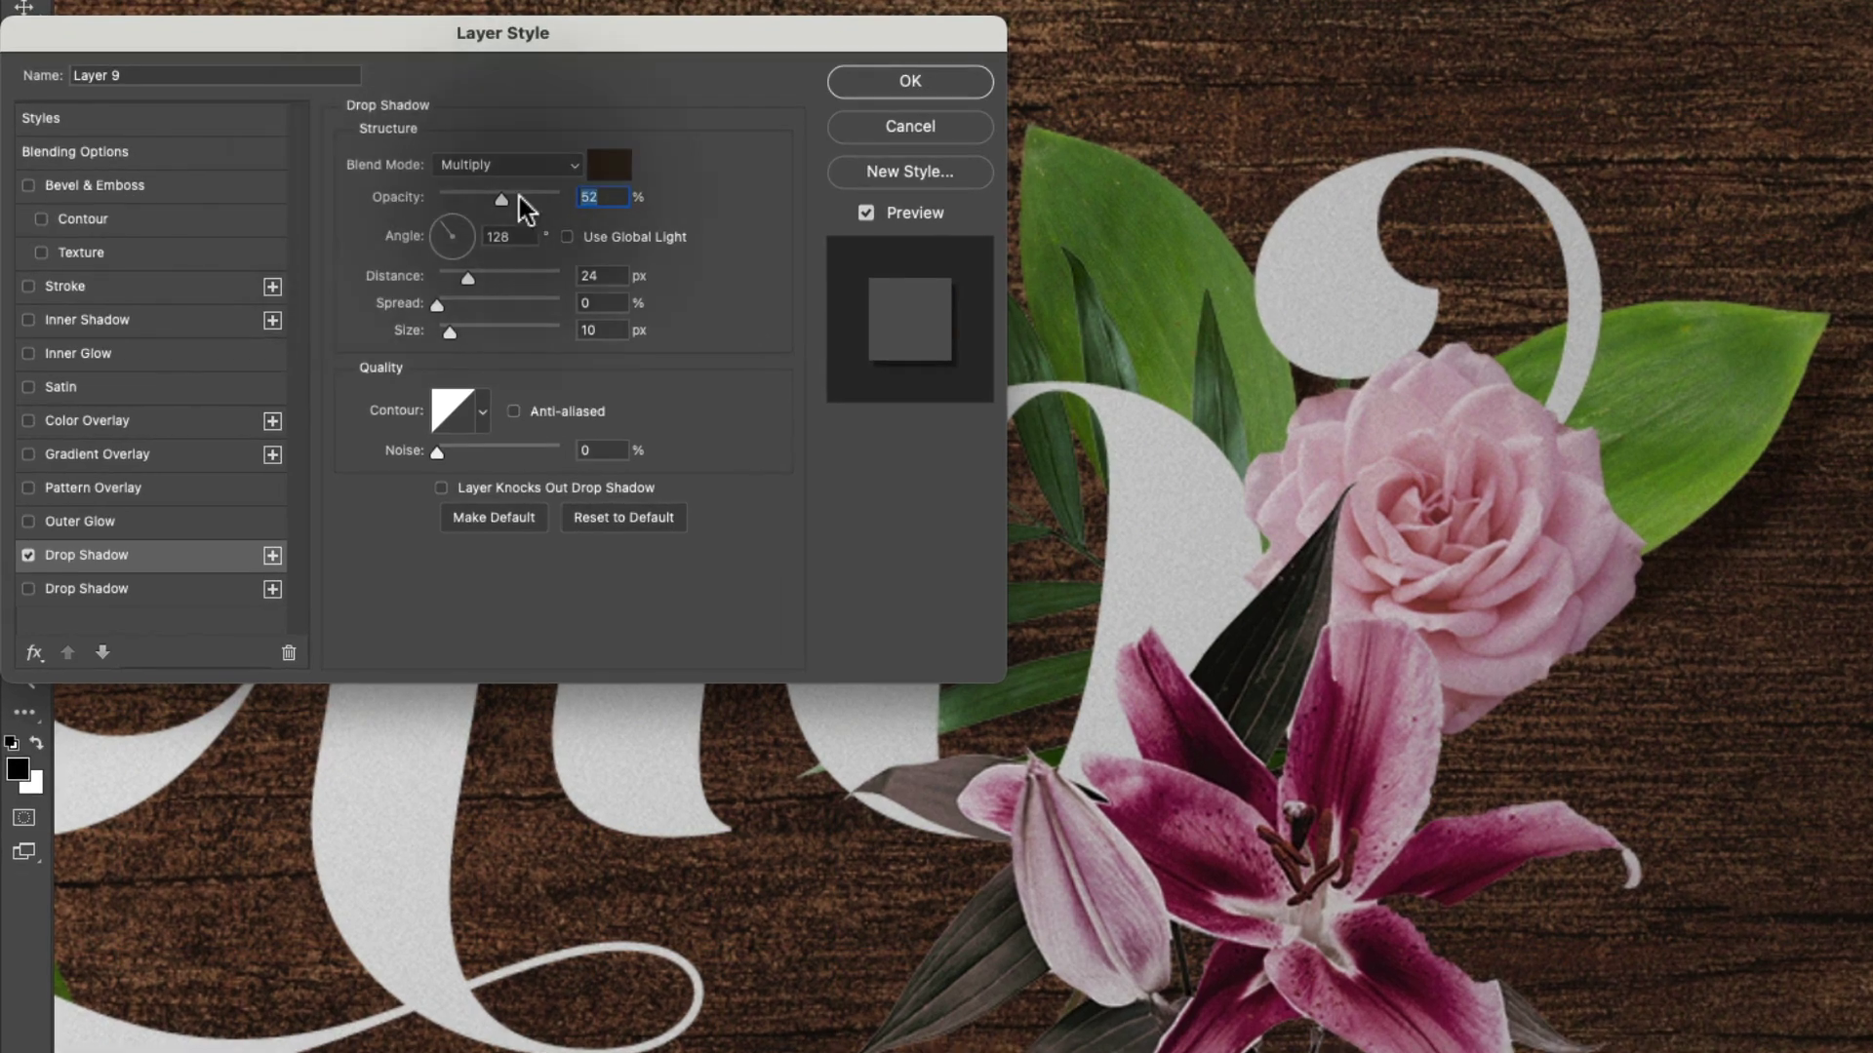
pyautogui.moveTo(500, 195)
pyautogui.mouseDown()
pyautogui.moveTo(618, 193)
pyautogui.moveTo(458, 194)
pyautogui.moveTo(517, 198)
pyautogui.mouseUp()
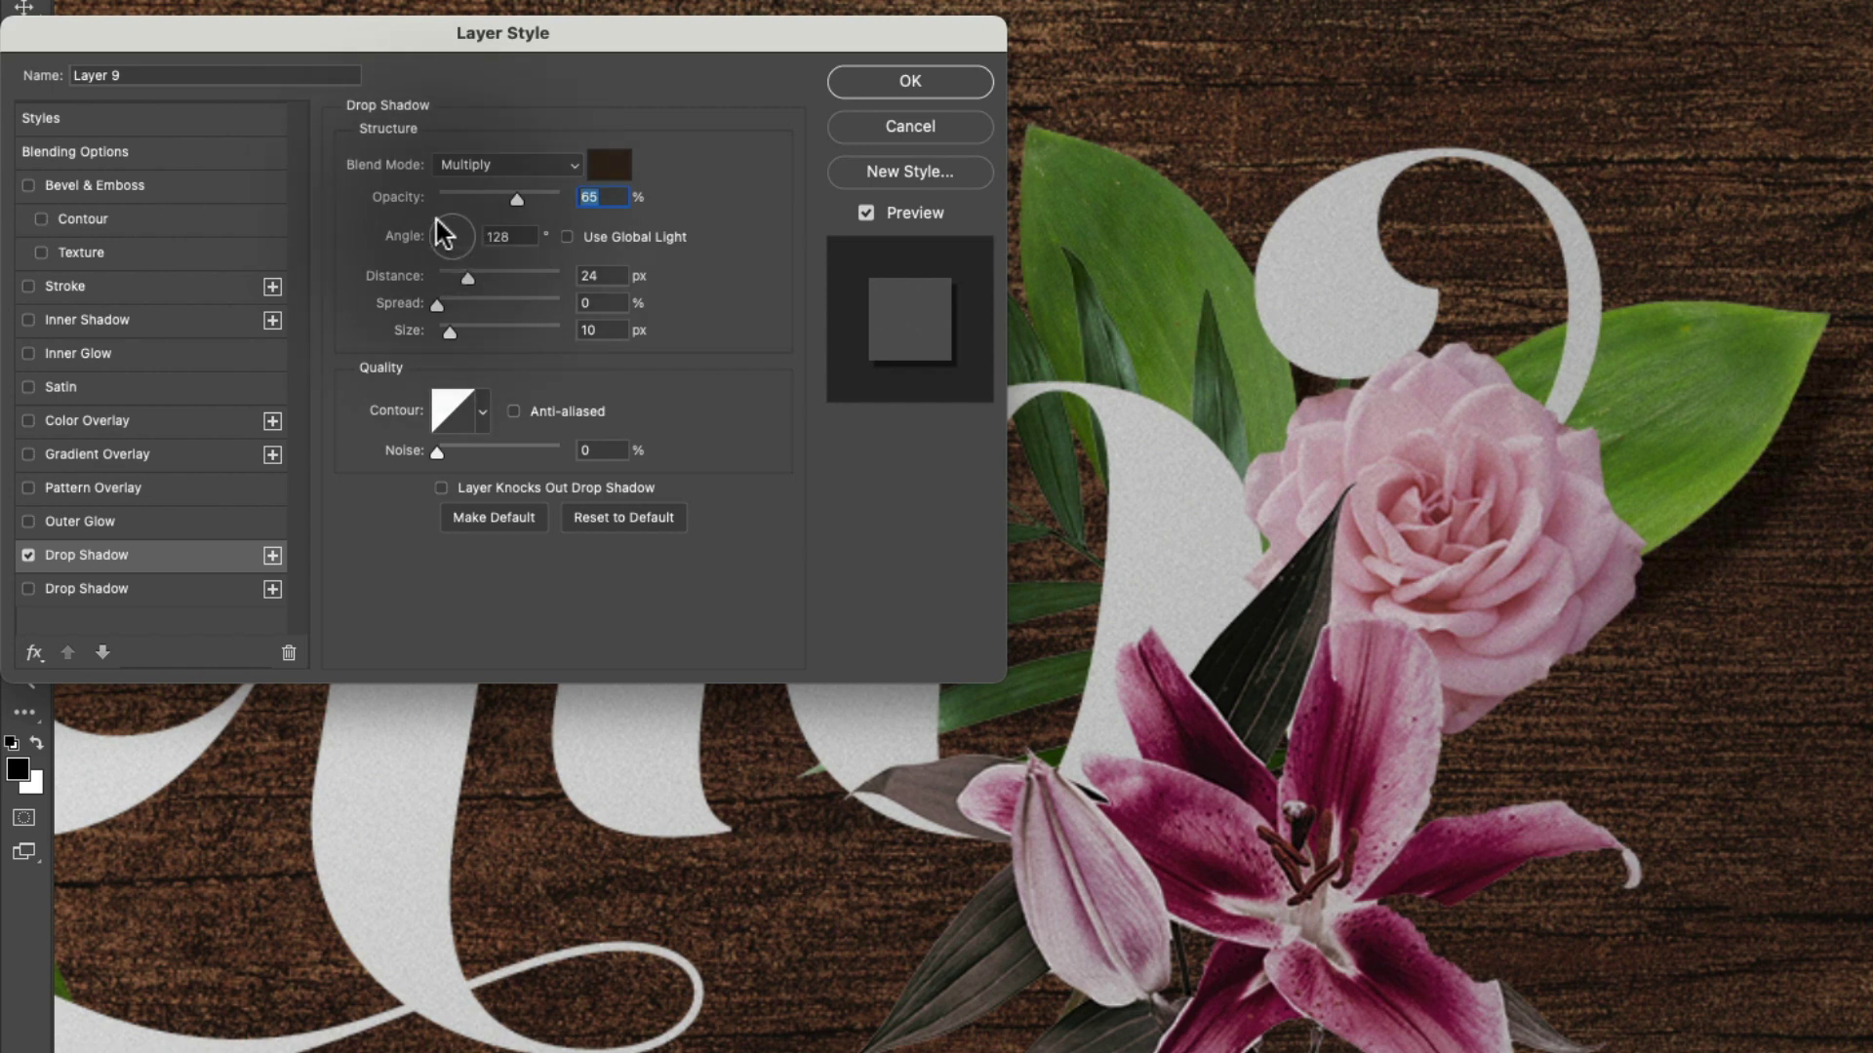
# - Keep the 128° angle off Global Light and set Distance to 34 px and Size to 13 px
pyautogui.press('Tab')
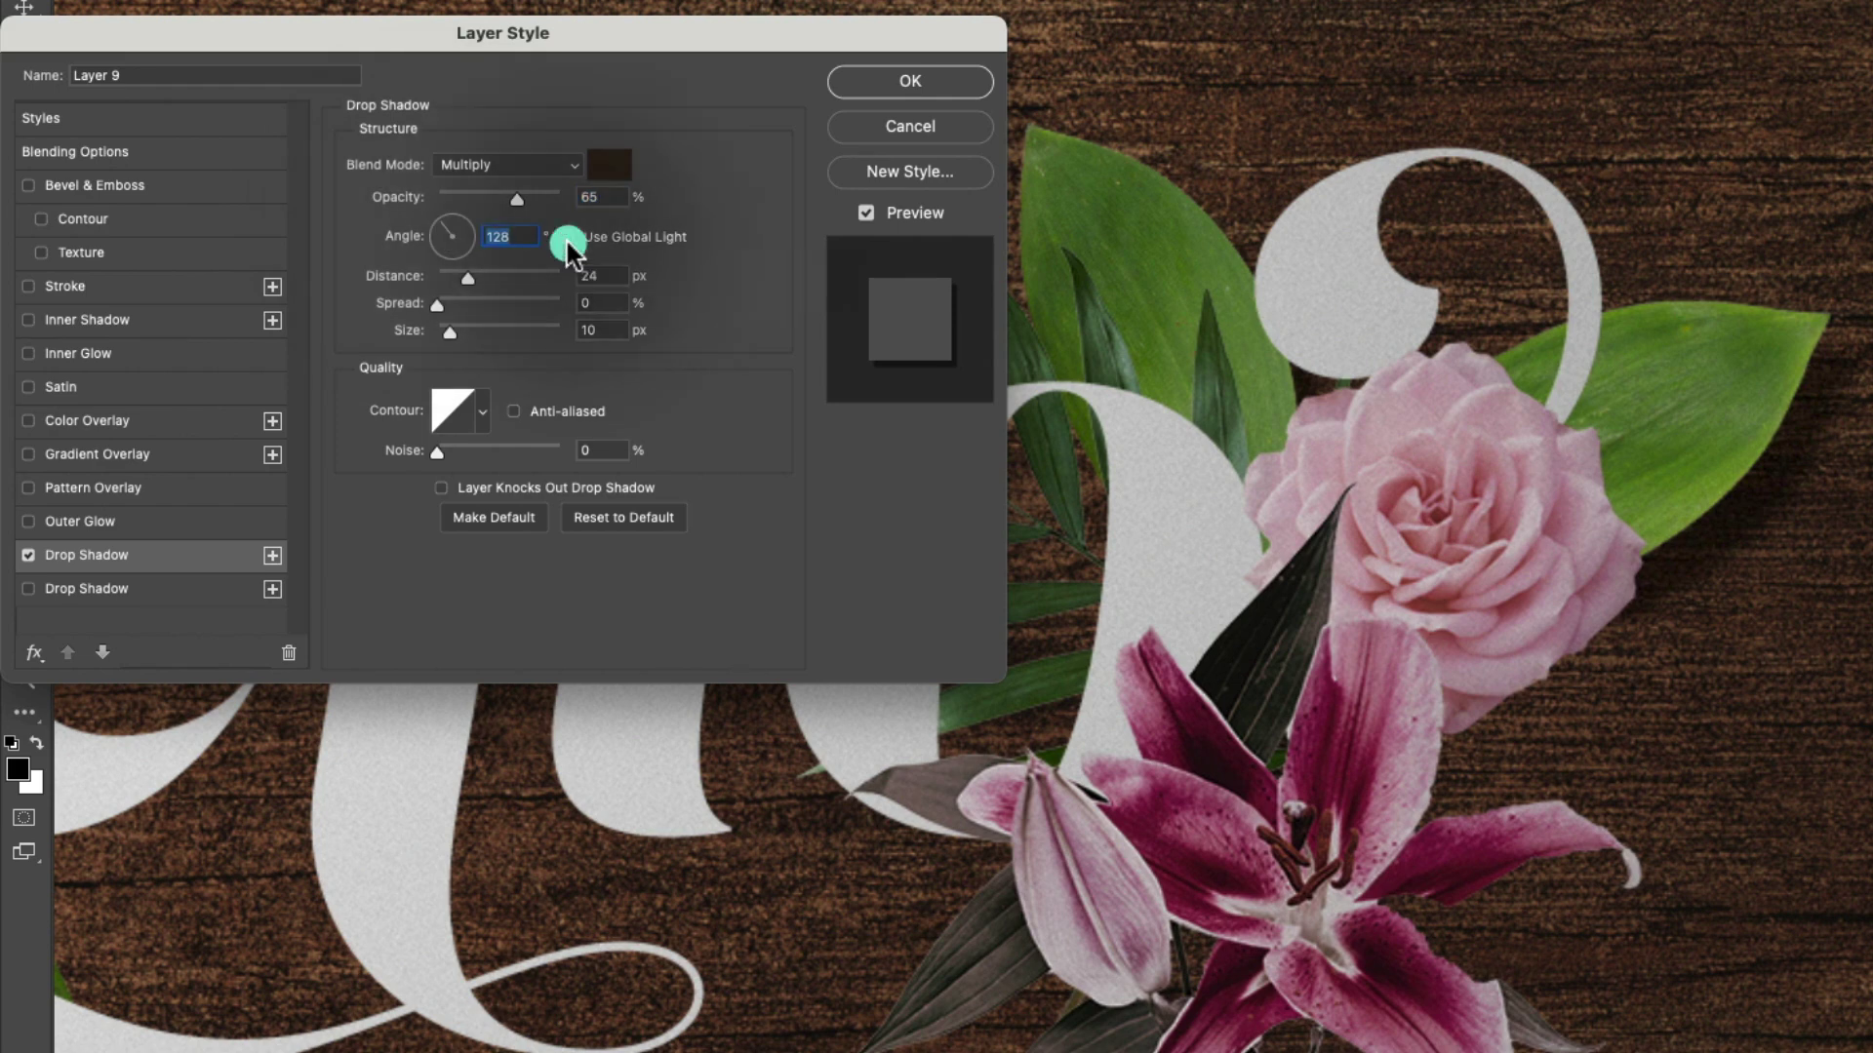
pyautogui.click(566, 242)
pyautogui.click(566, 242)
pyautogui.click(566, 239)
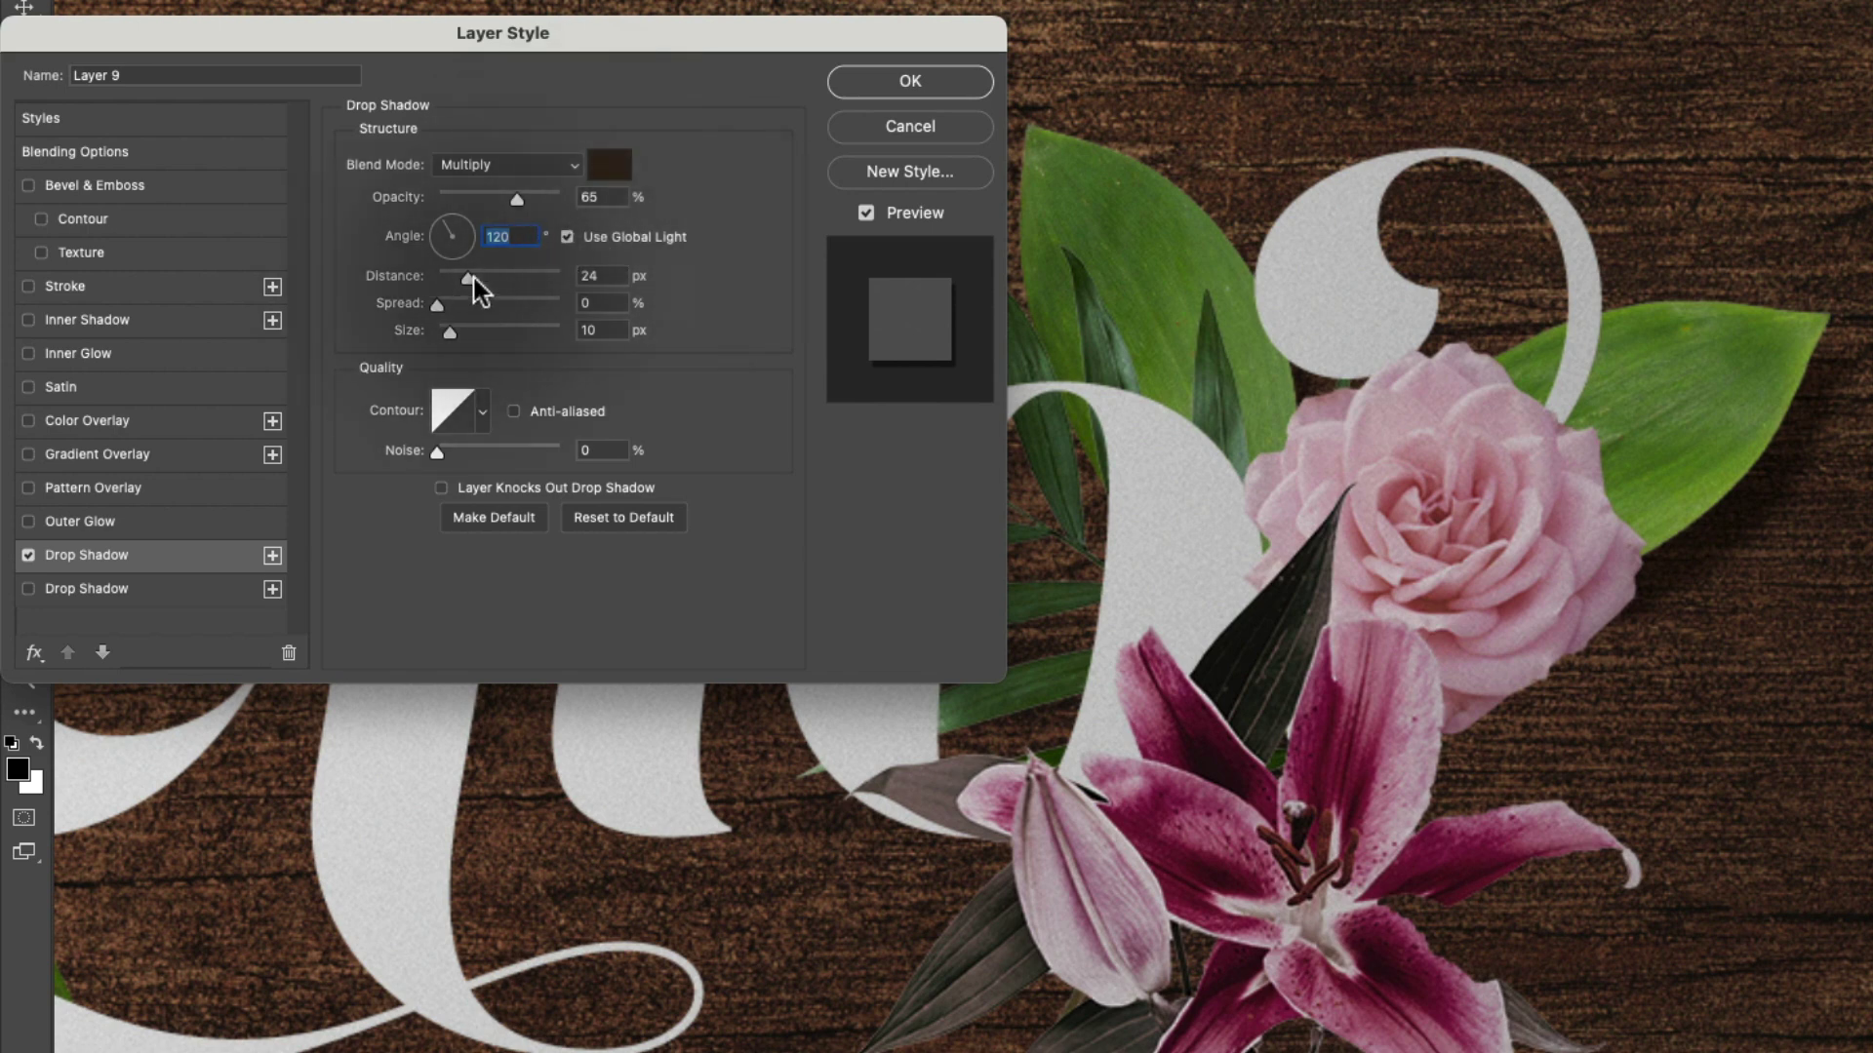
pyautogui.click(564, 238)
pyautogui.moveTo(465, 281); pyautogui.dragTo(540, 305)
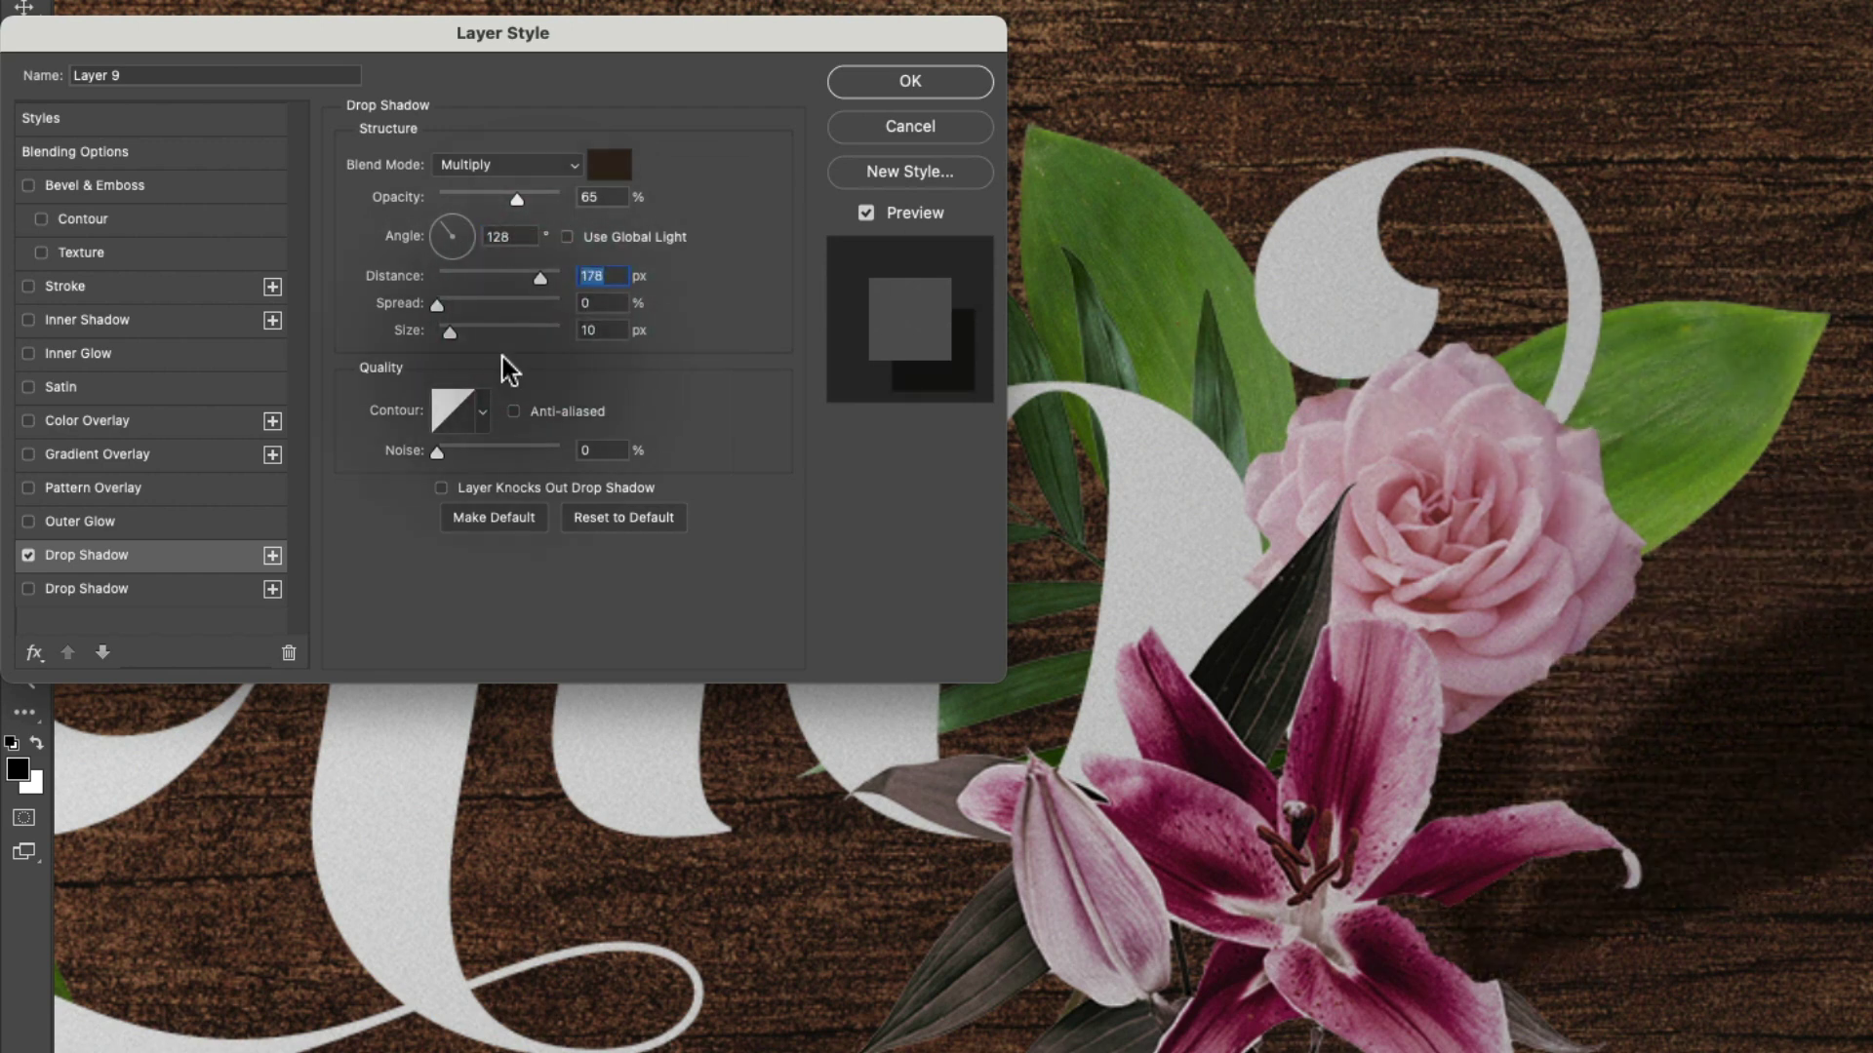
pyautogui.moveTo(499, 277); pyautogui.dragTo(451, 337)
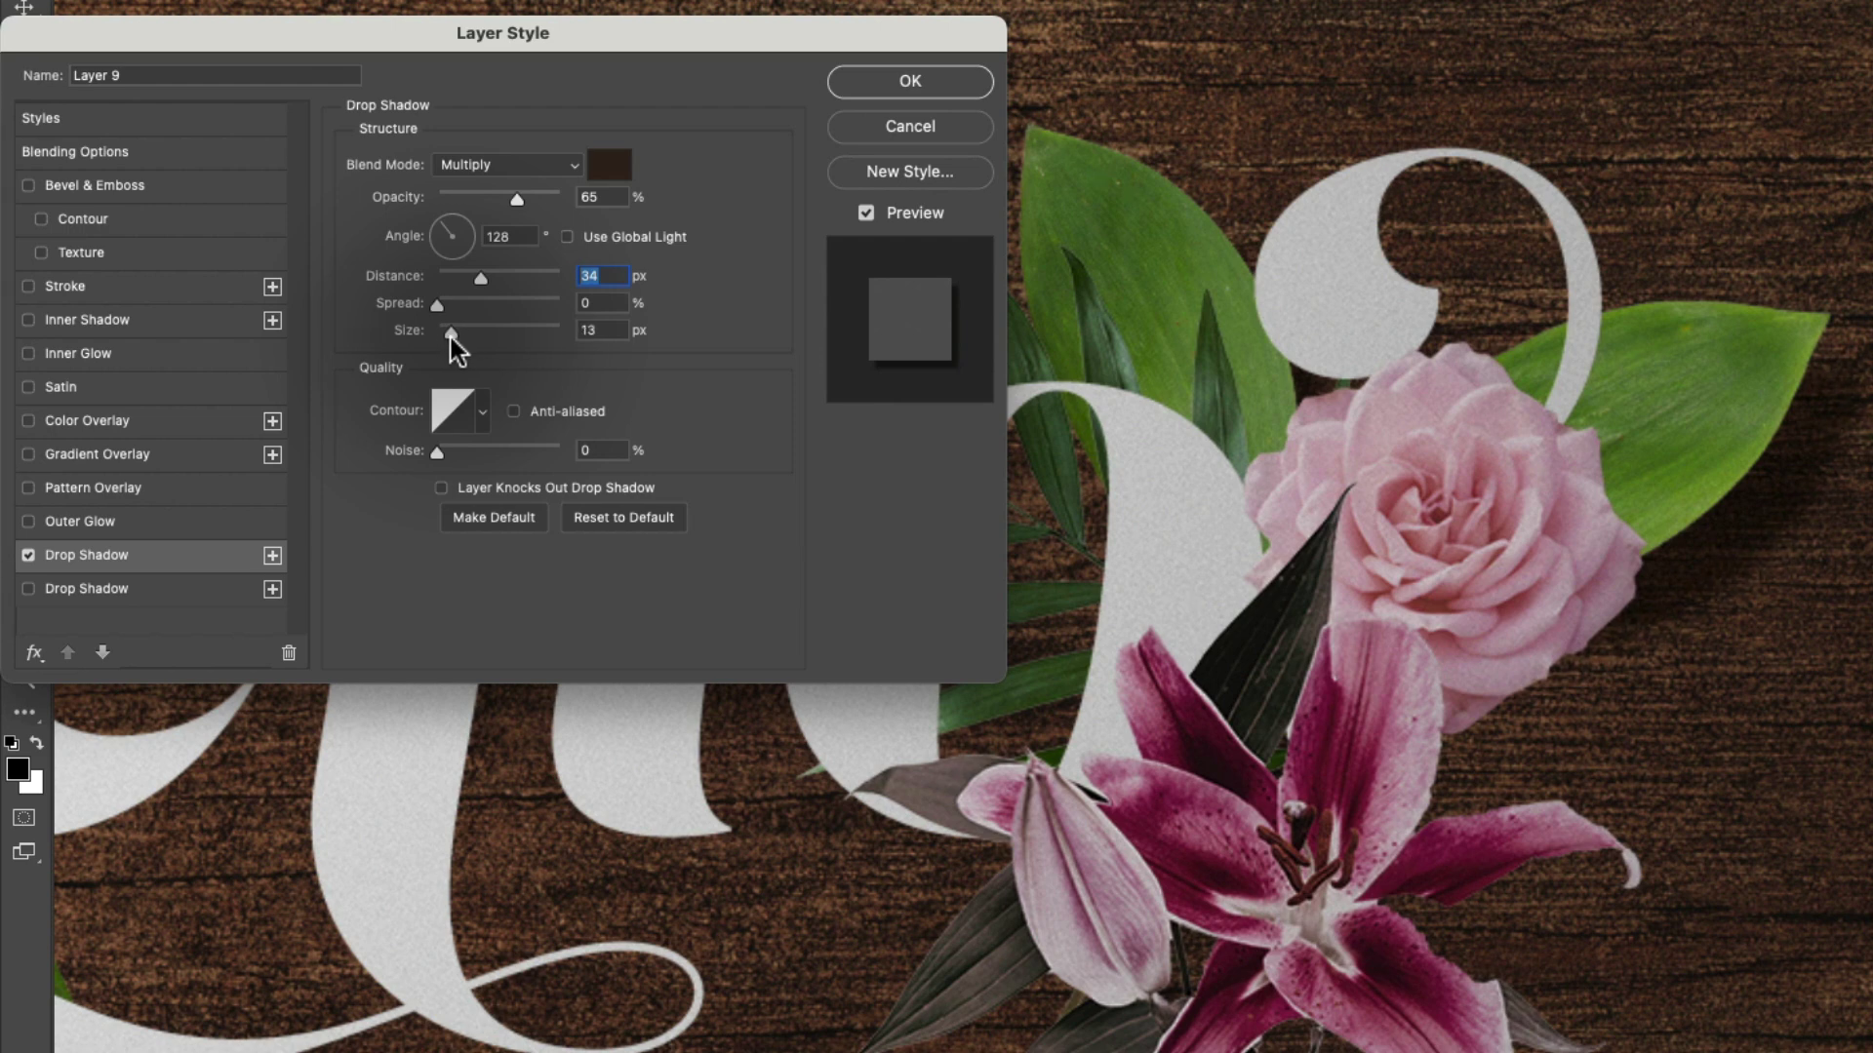
pyautogui.moveTo(451, 338)
pyautogui.mouseDown()
pyautogui.moveTo(515, 326)
pyautogui.moveTo(442, 348)
pyautogui.moveTo(530, 353)
pyautogui.moveTo(419, 355)
pyautogui.mouseUp()
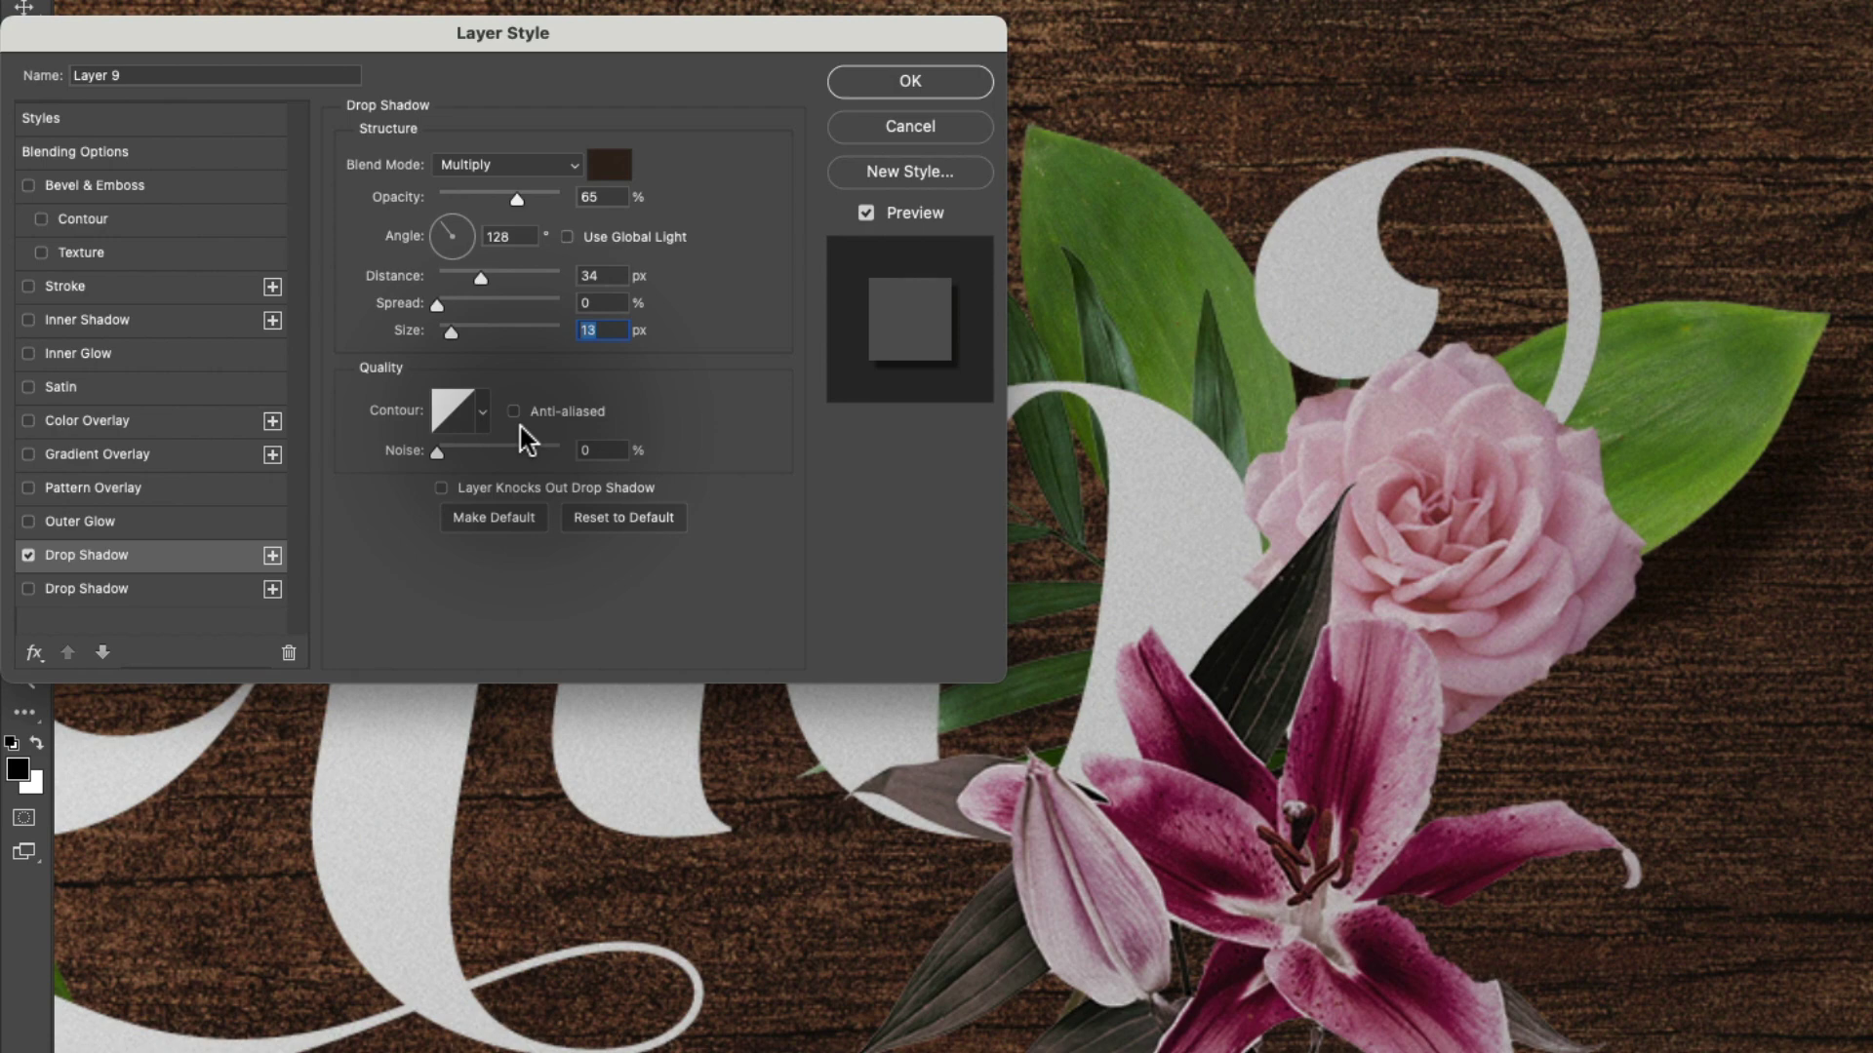
# - Apply the Layer 9 drop shadow and fit the whole artwork on screen
pyautogui.click(952, 80)
pyautogui.press('super+0')
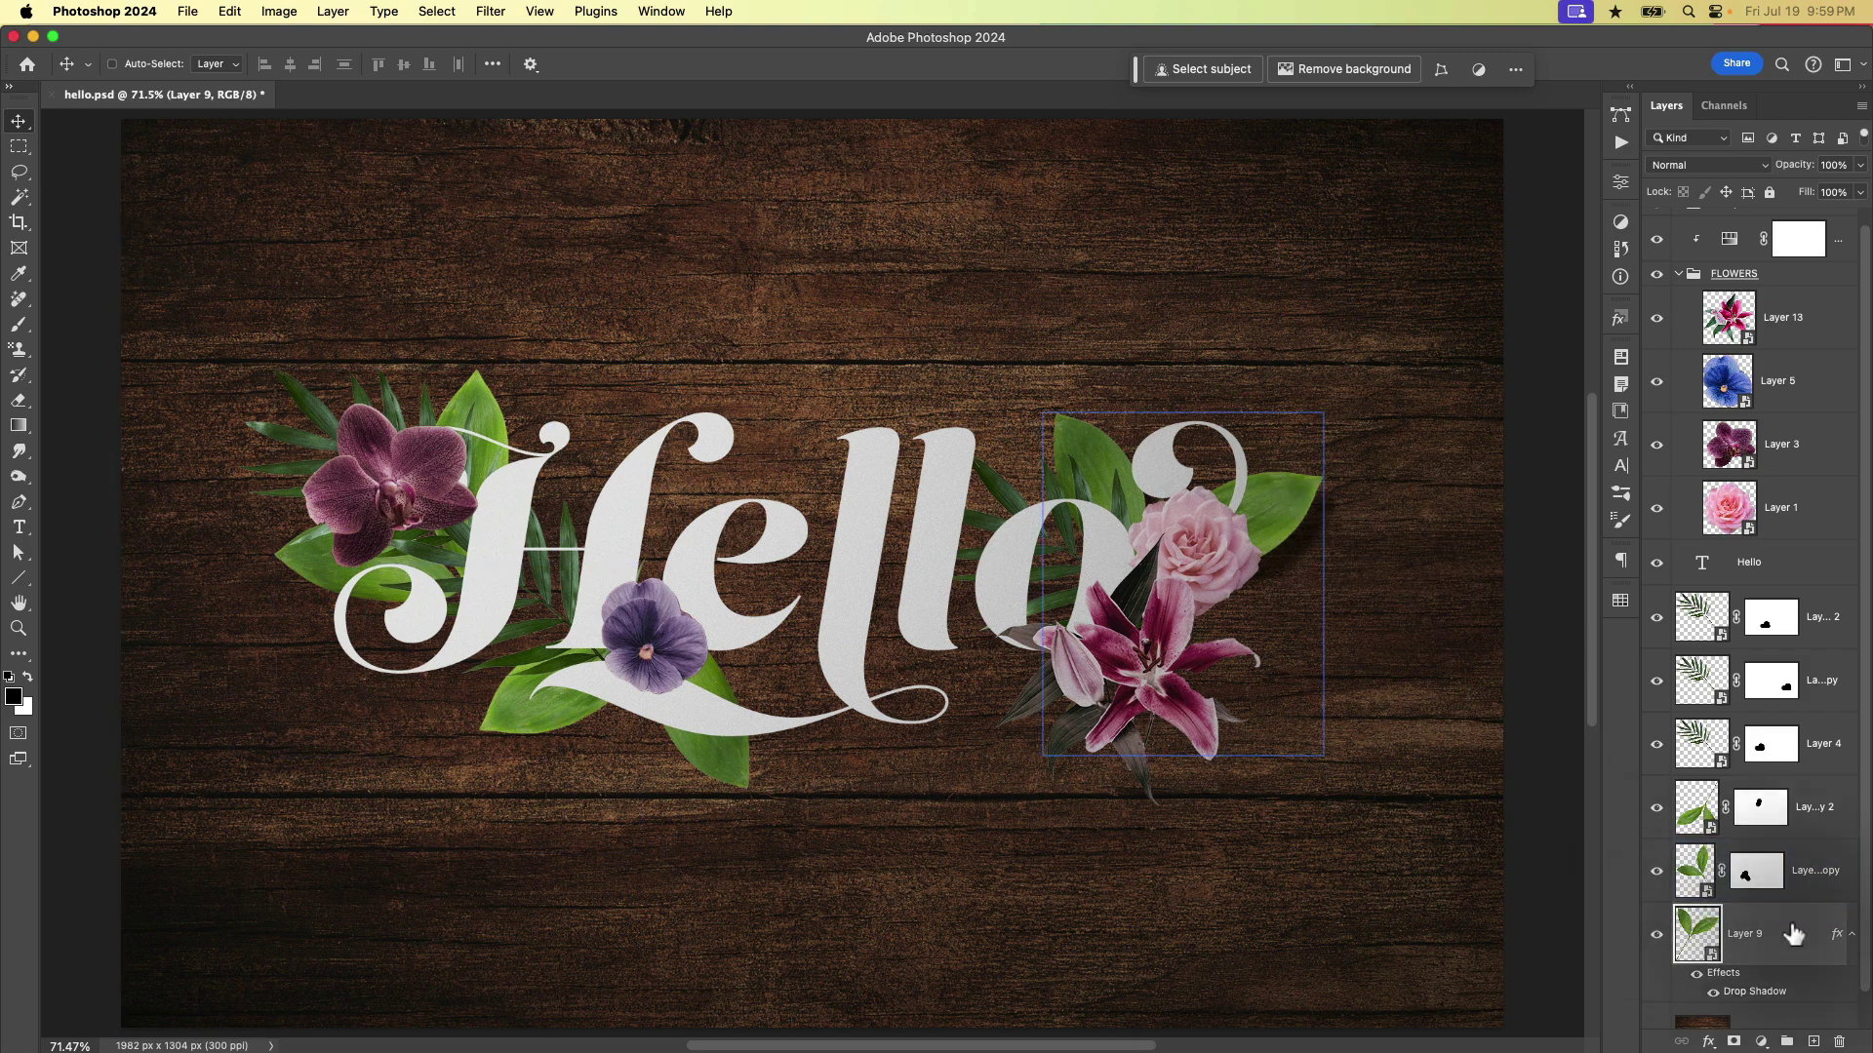
pyautogui.scroll(-1, 1785, 907)
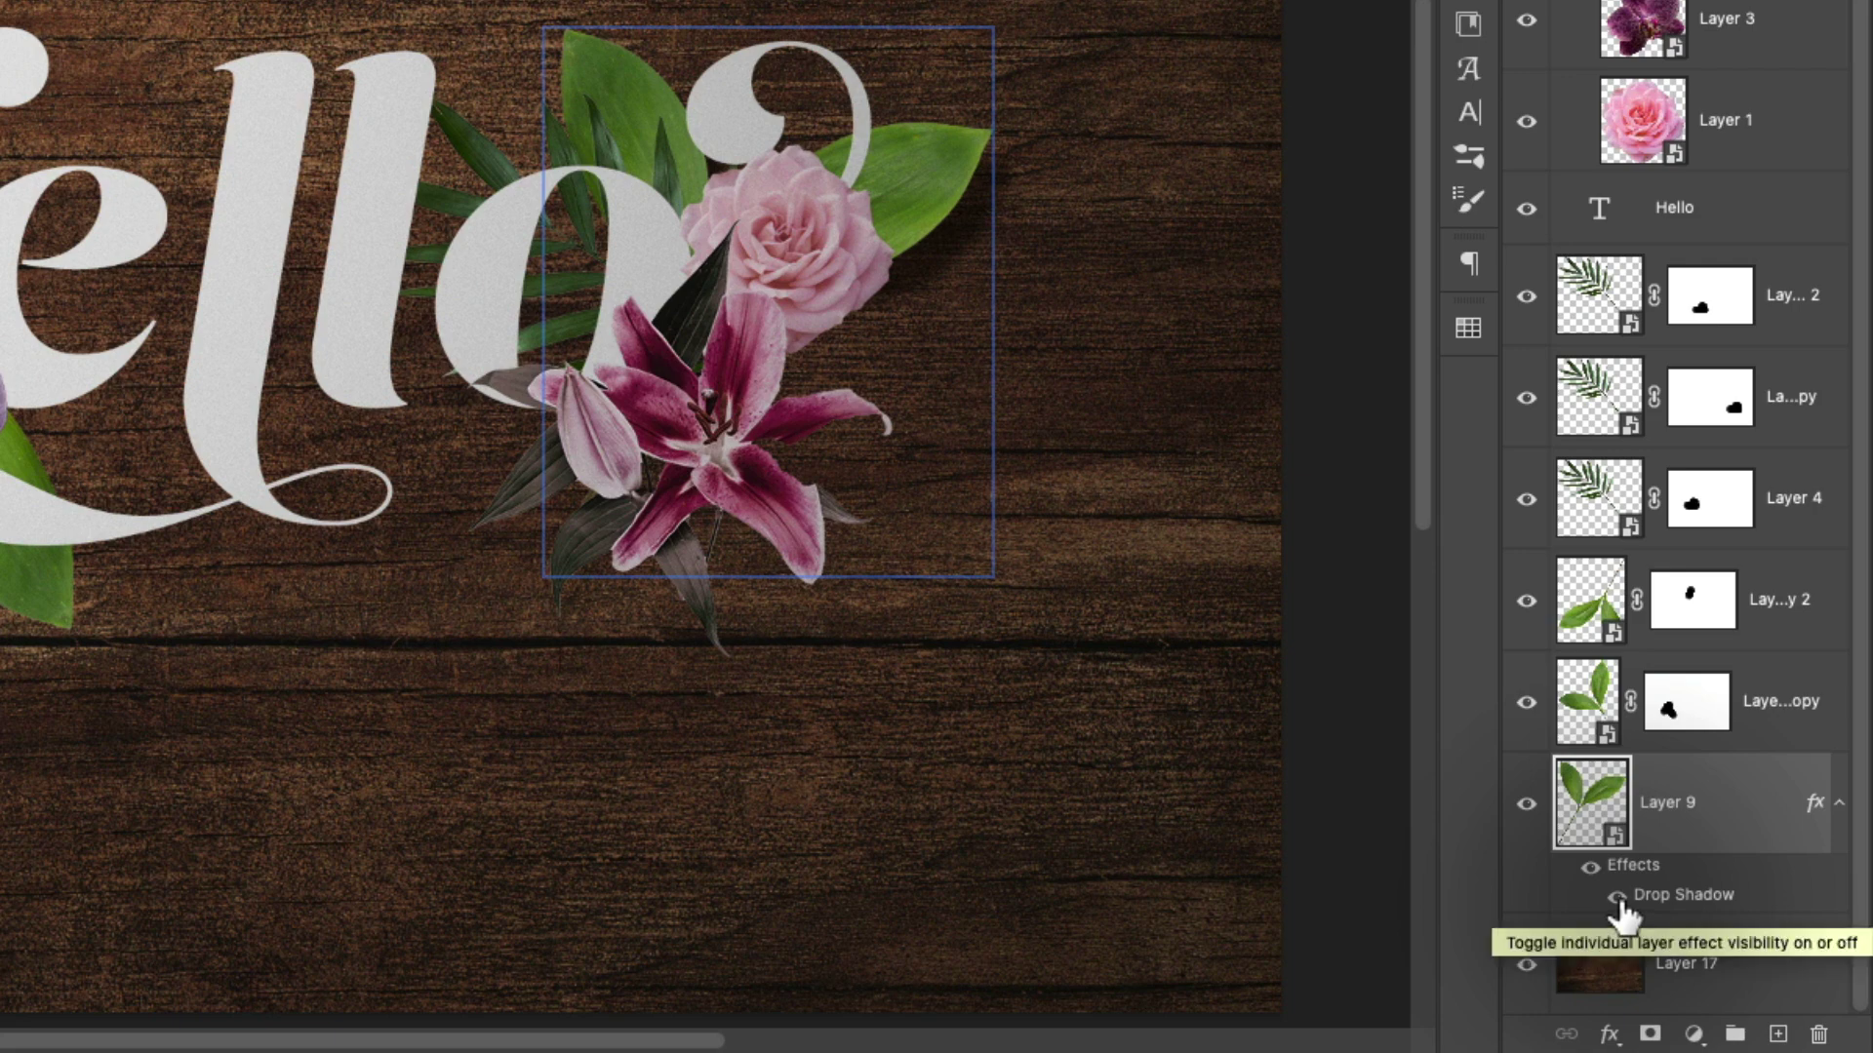
# - Toggle the leaf Drop Shadow off and on to compare the artwork
pyautogui.click(1617, 898)
pyautogui.click(1618, 898)
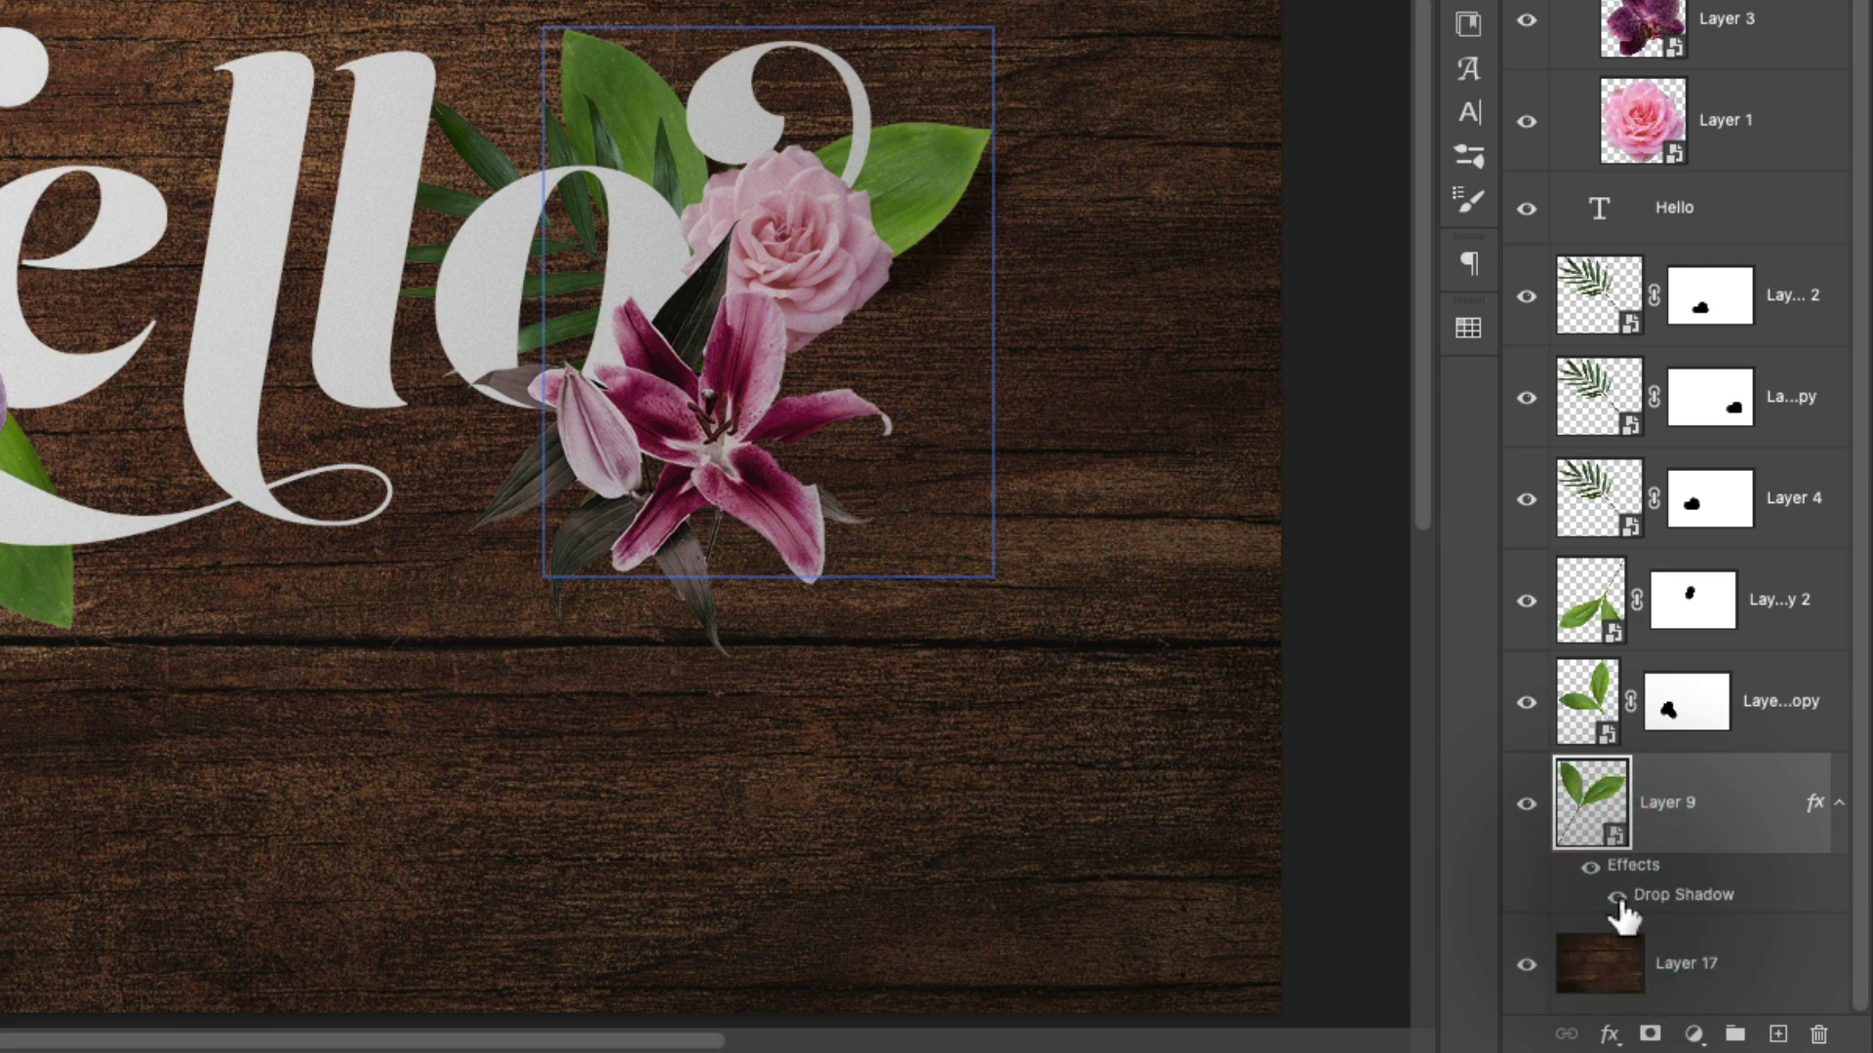
pyautogui.click(1617, 897)
pyautogui.click(1617, 897)
# - Compare Layer 9's effects off and on, leaving the leaf drop shadow visible
pyautogui.click(1618, 898)
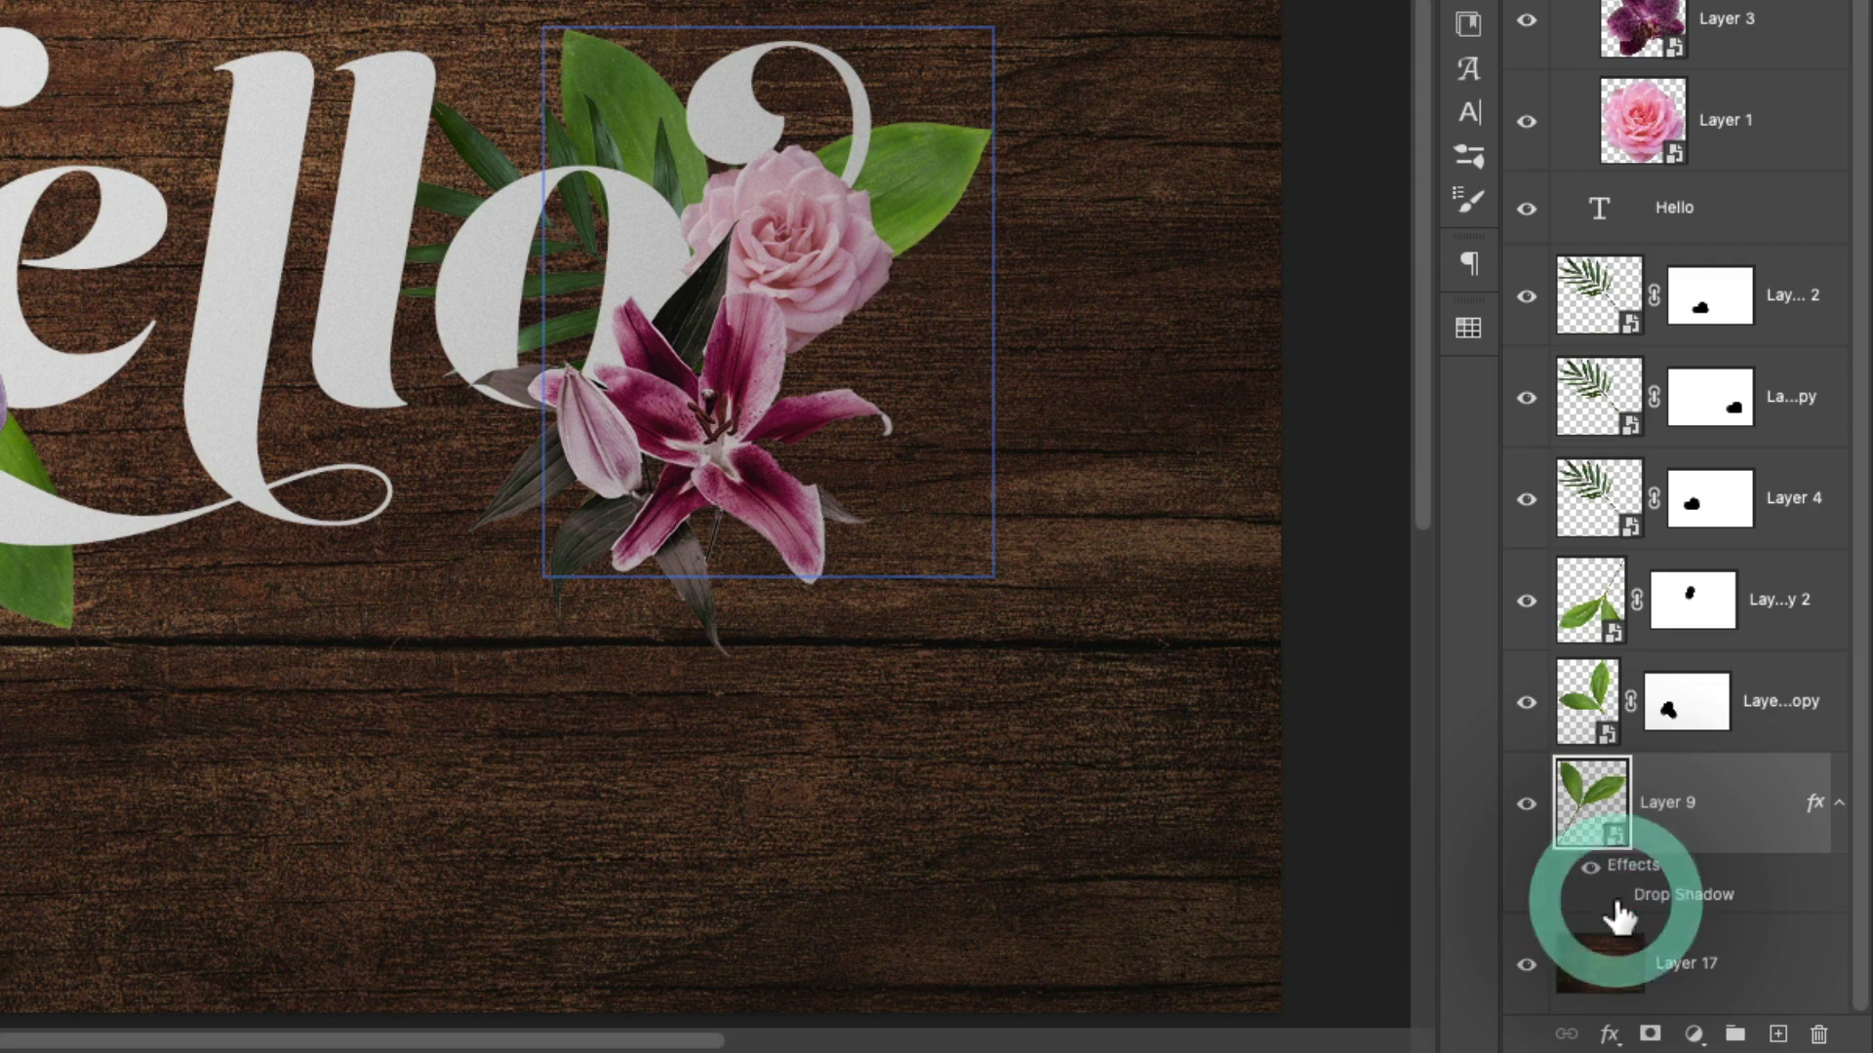
pyautogui.click(1617, 897)
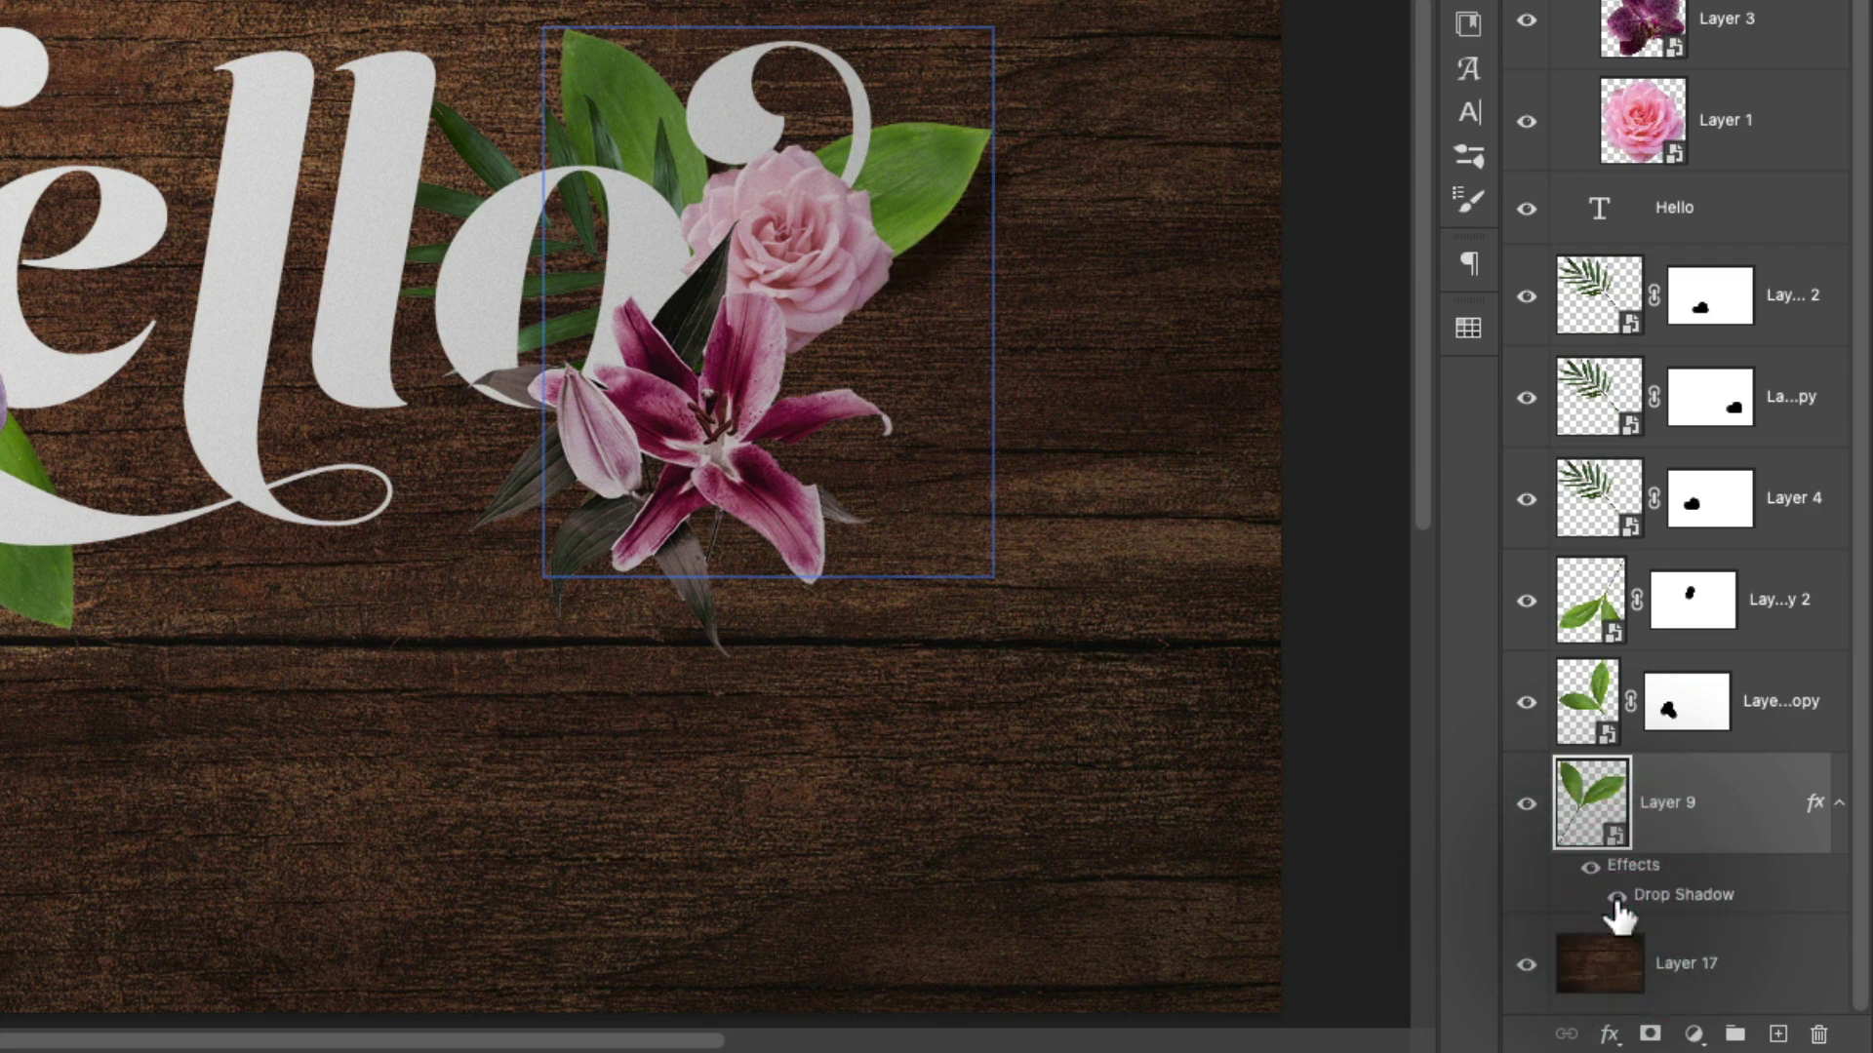
pyautogui.click(1622, 980)
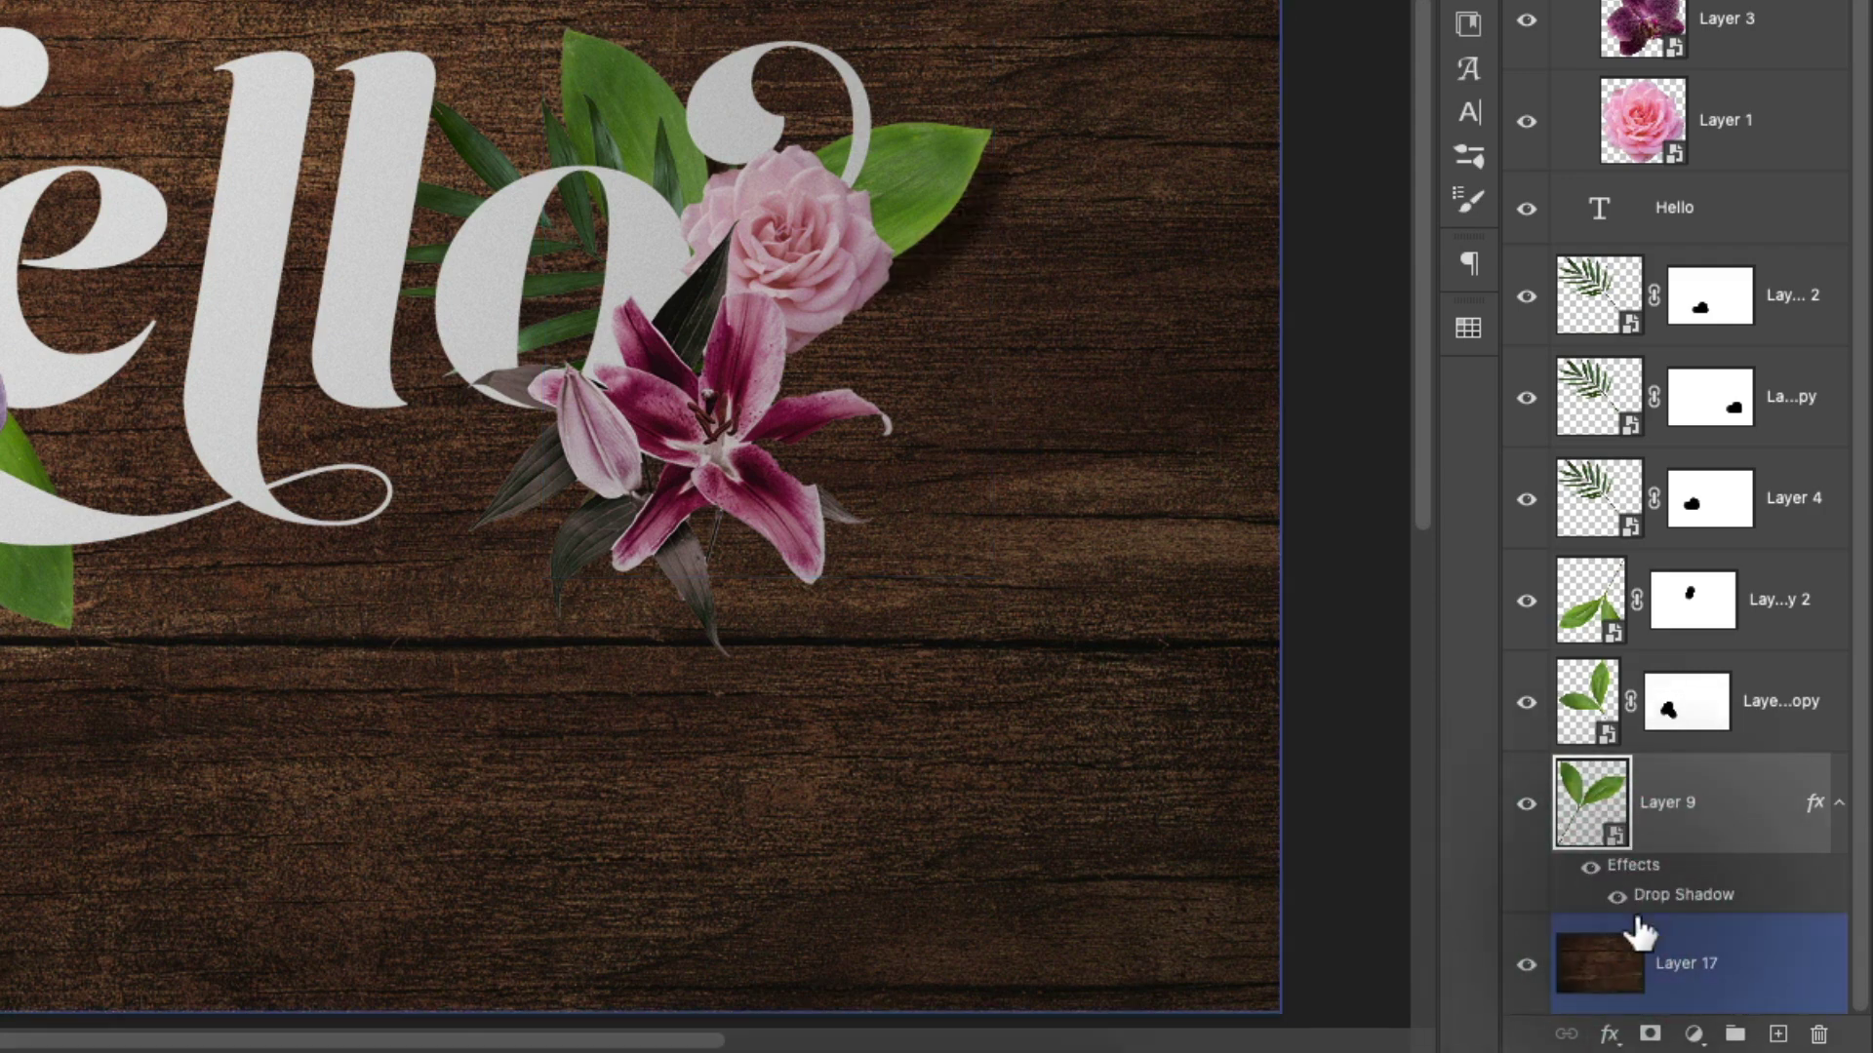
pyautogui.click(1648, 912)
pyautogui.click(1590, 867)
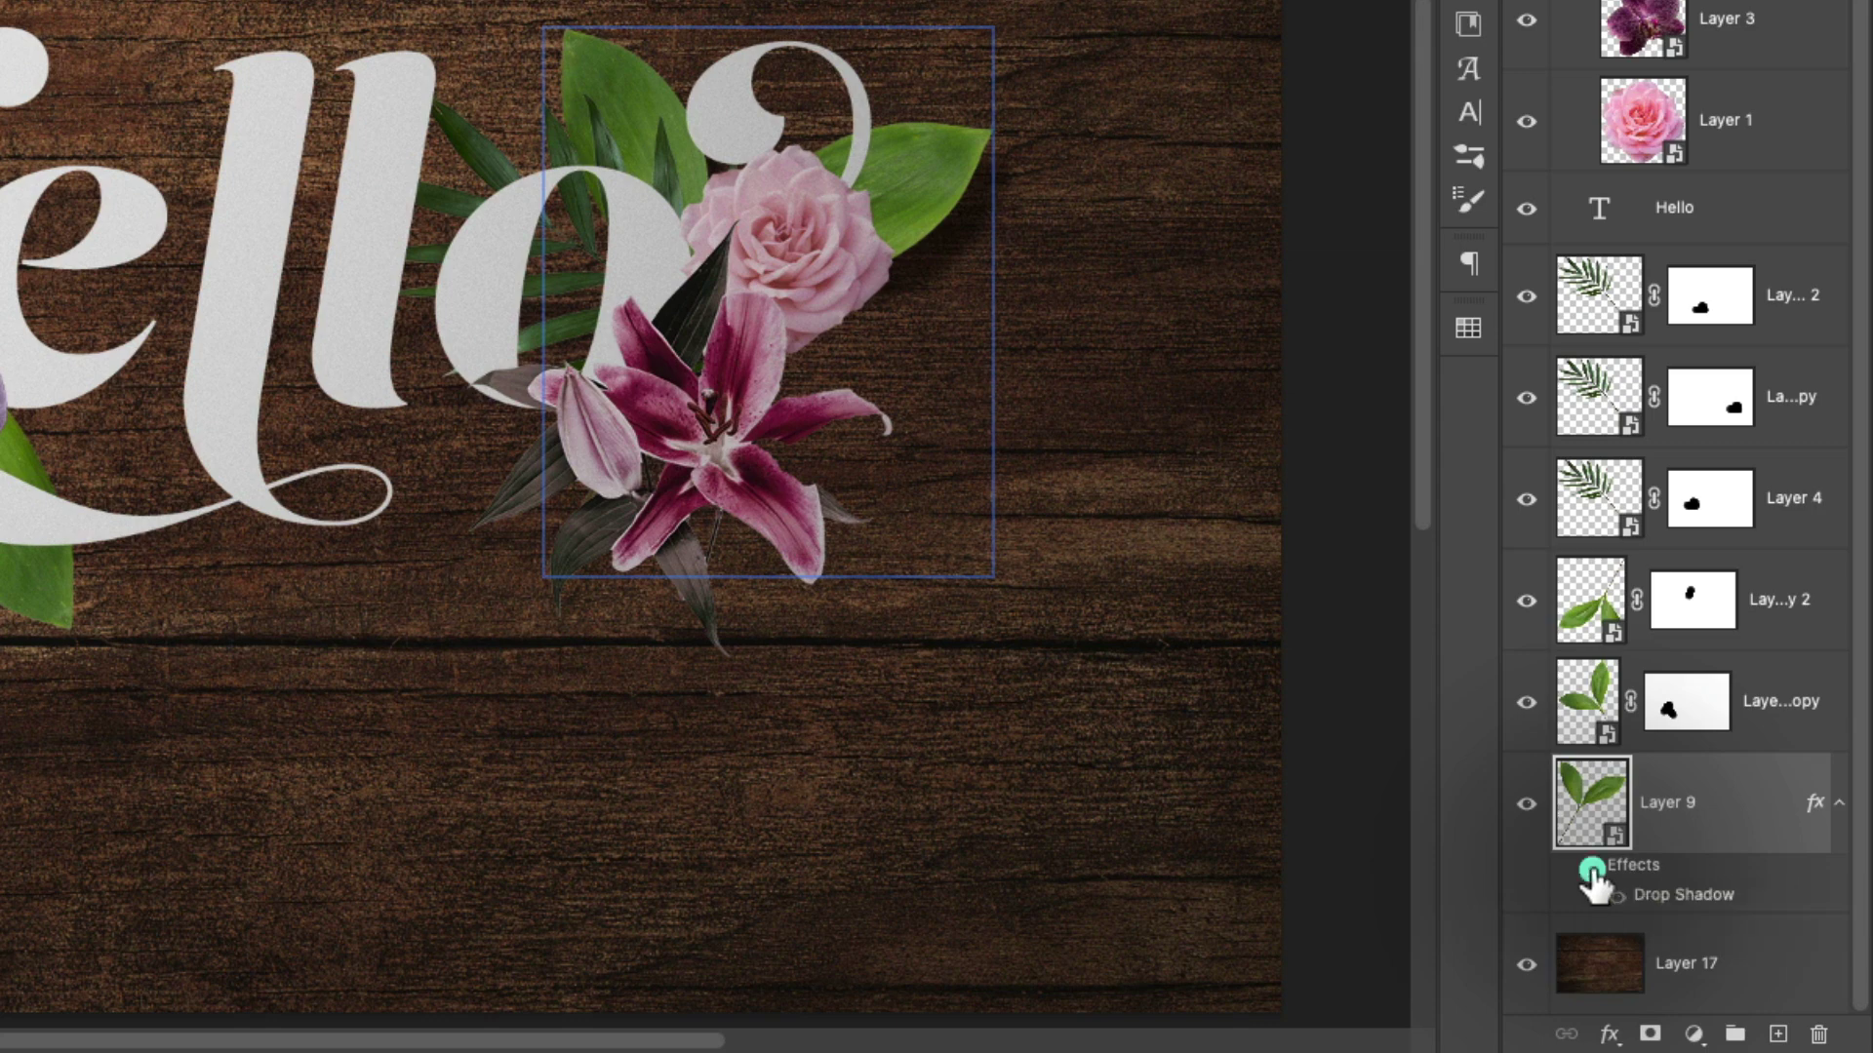
pyautogui.click(1590, 868)
pyautogui.click(1590, 867)
pyautogui.click(1589, 867)
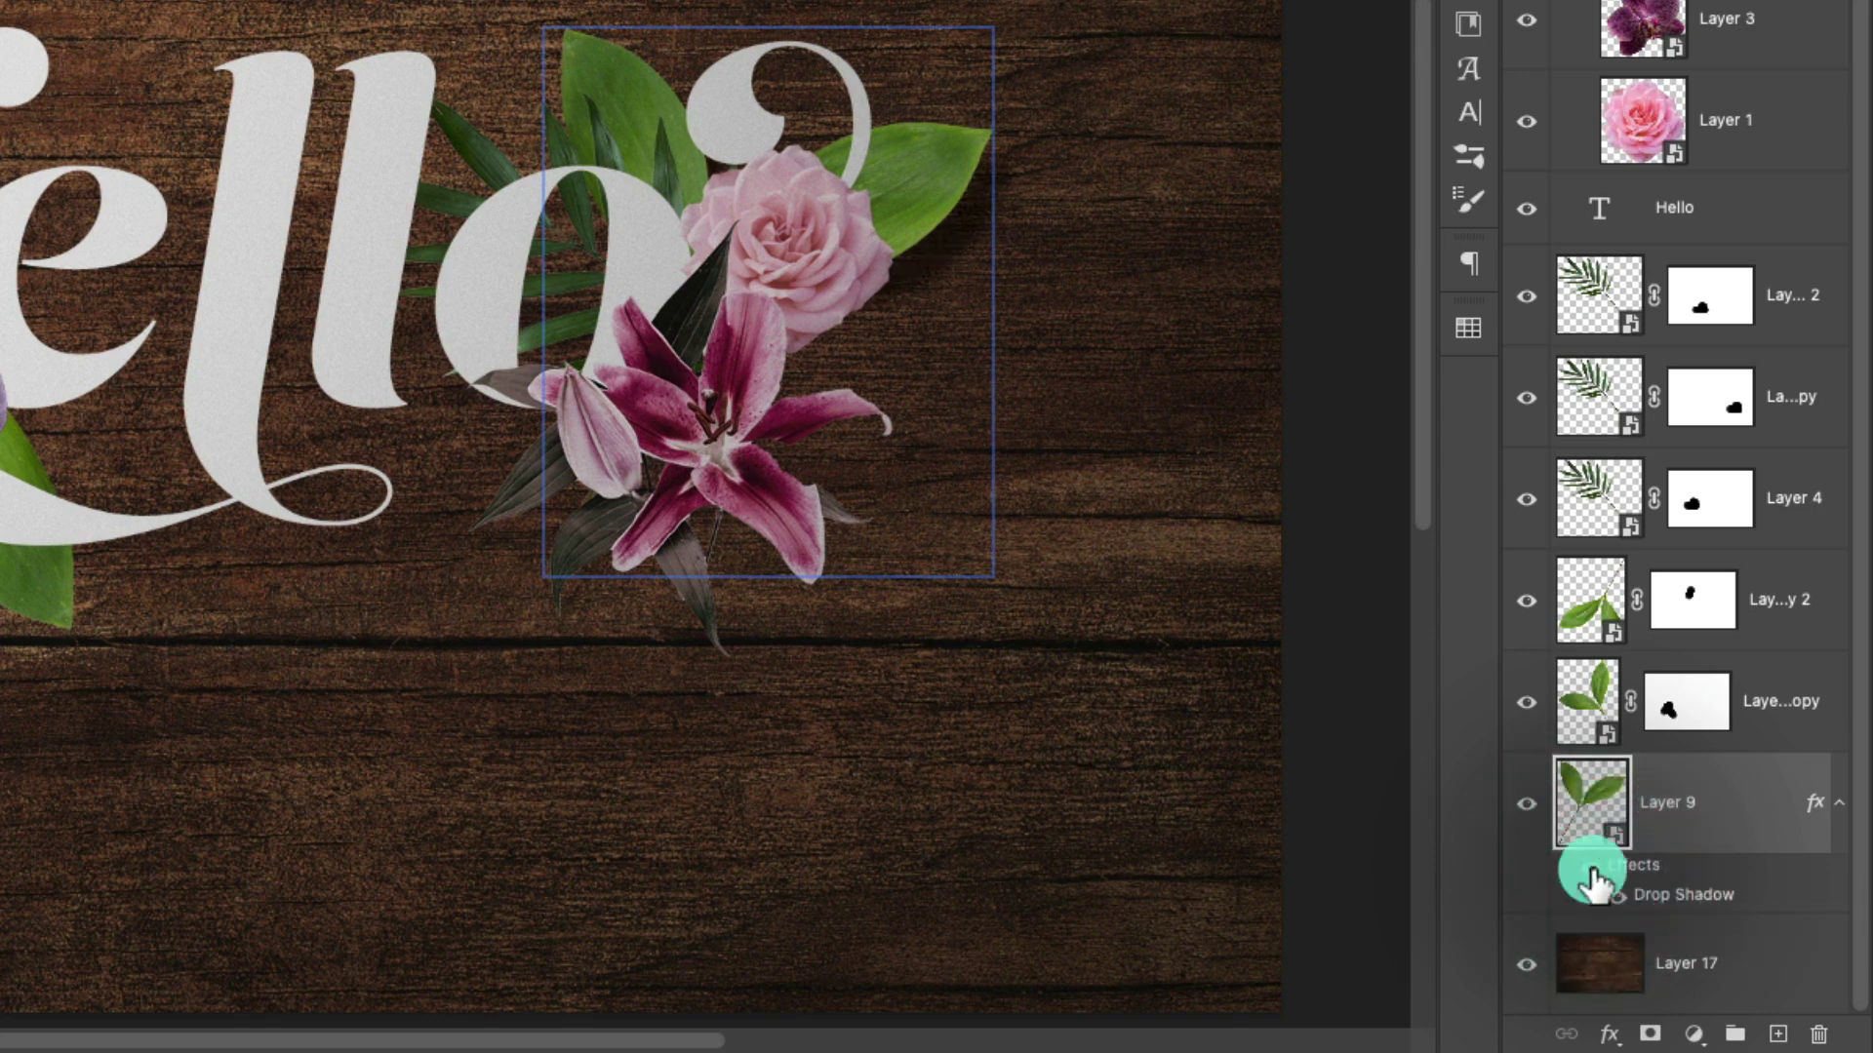
pyautogui.click(1590, 867)
pyautogui.click(1590, 867)
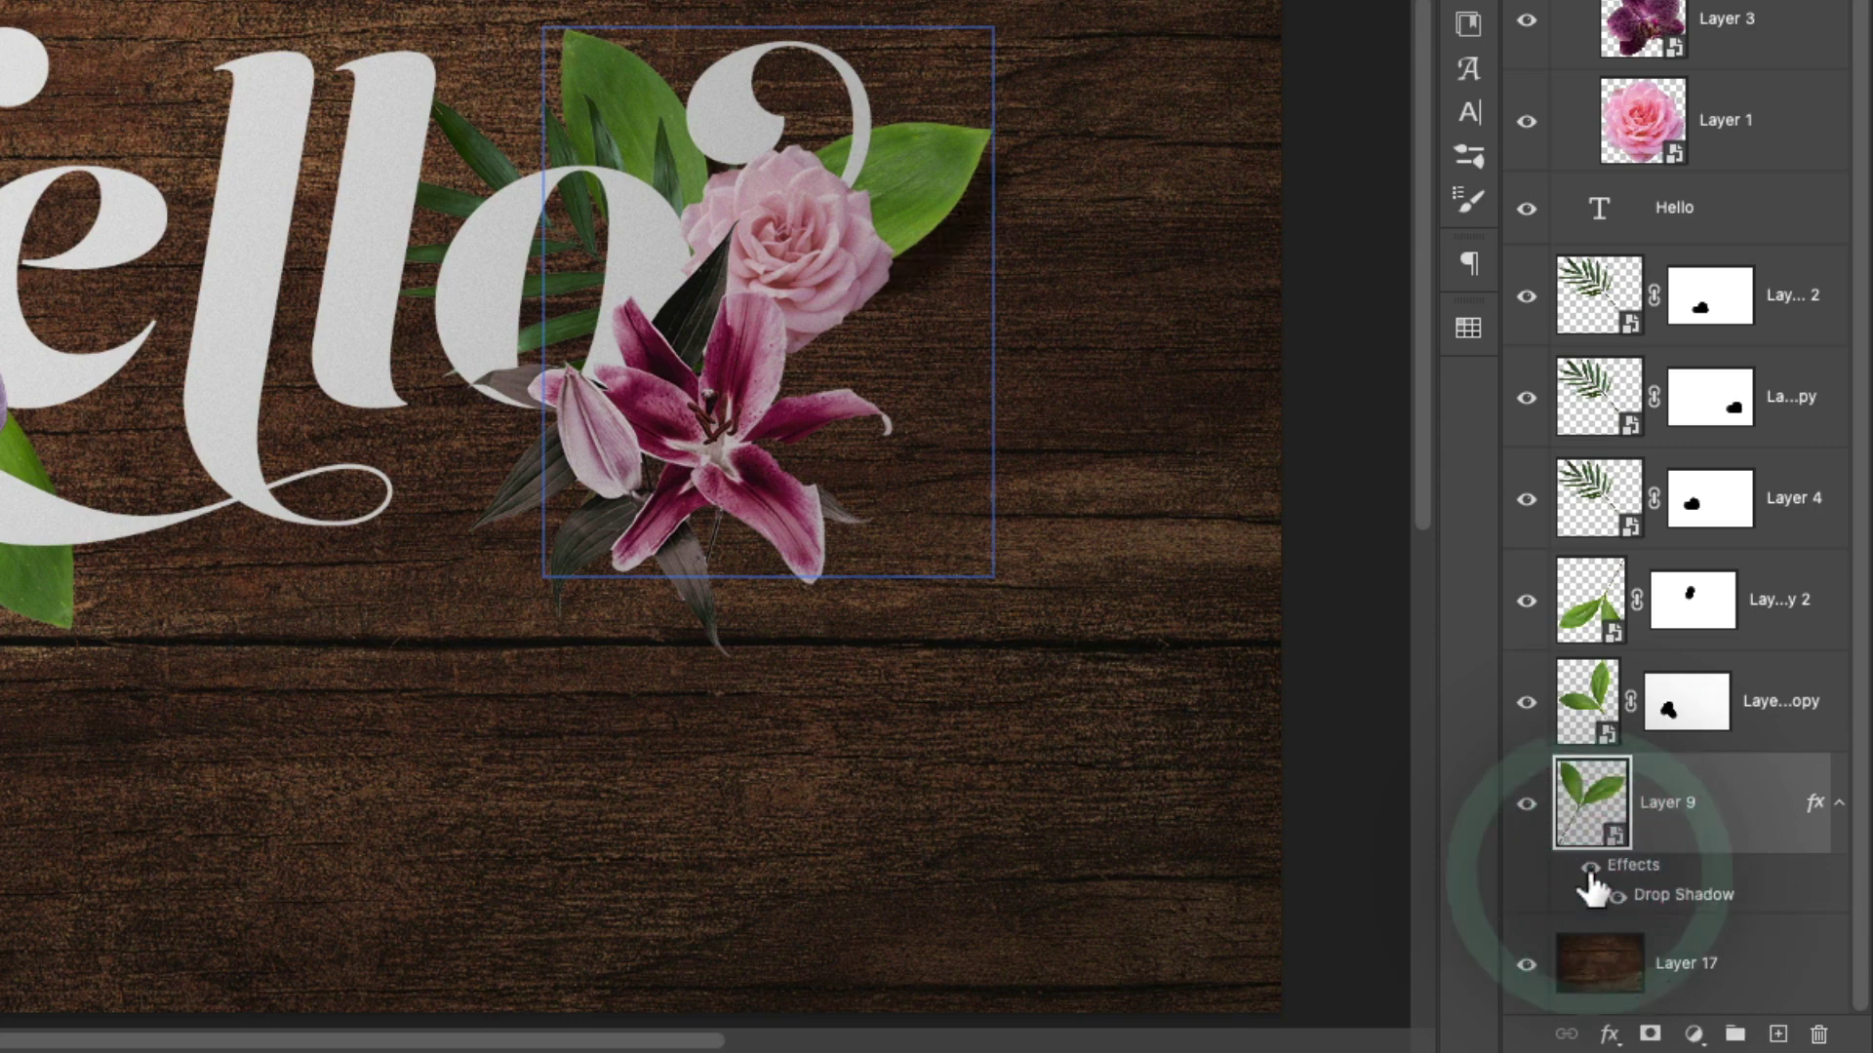
# - Collapse Layer 9's effects list in the Layers panel
pyautogui.click(1841, 817)
pyautogui.click(1841, 815)
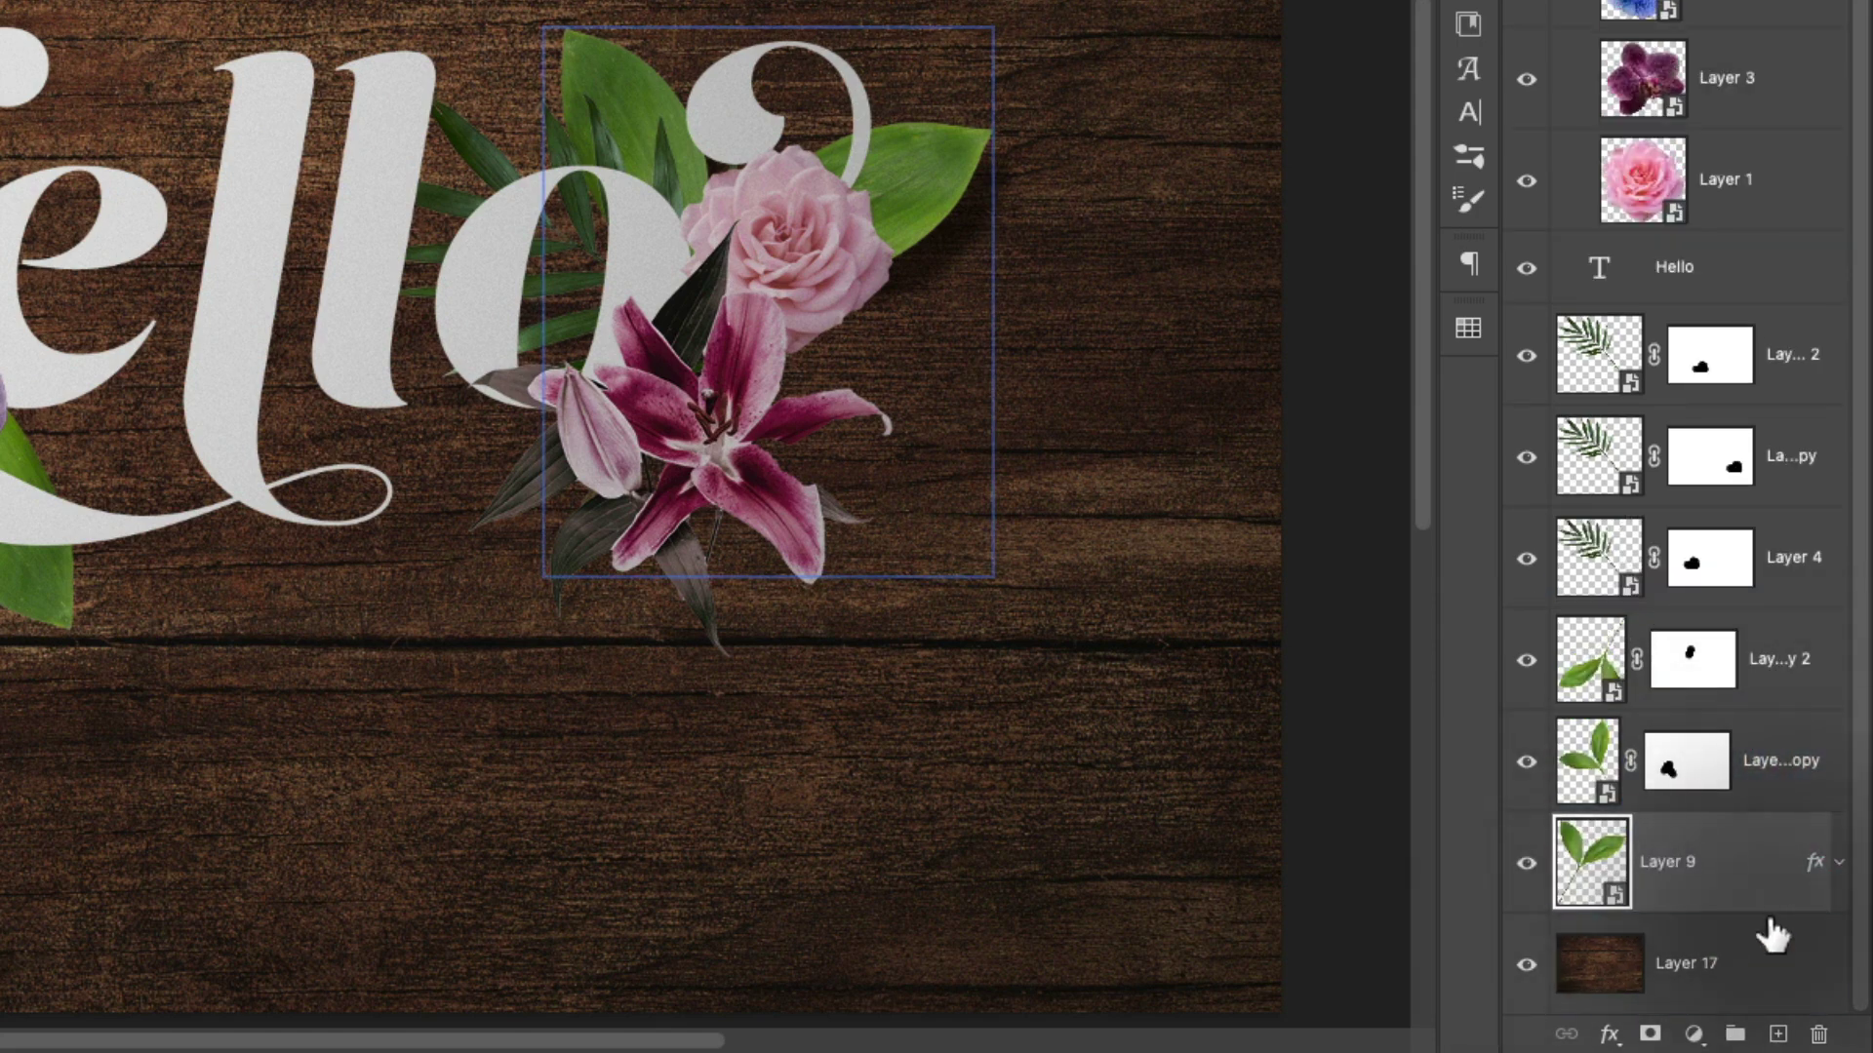
pyautogui.click(1839, 863)
pyautogui.click(1840, 863)
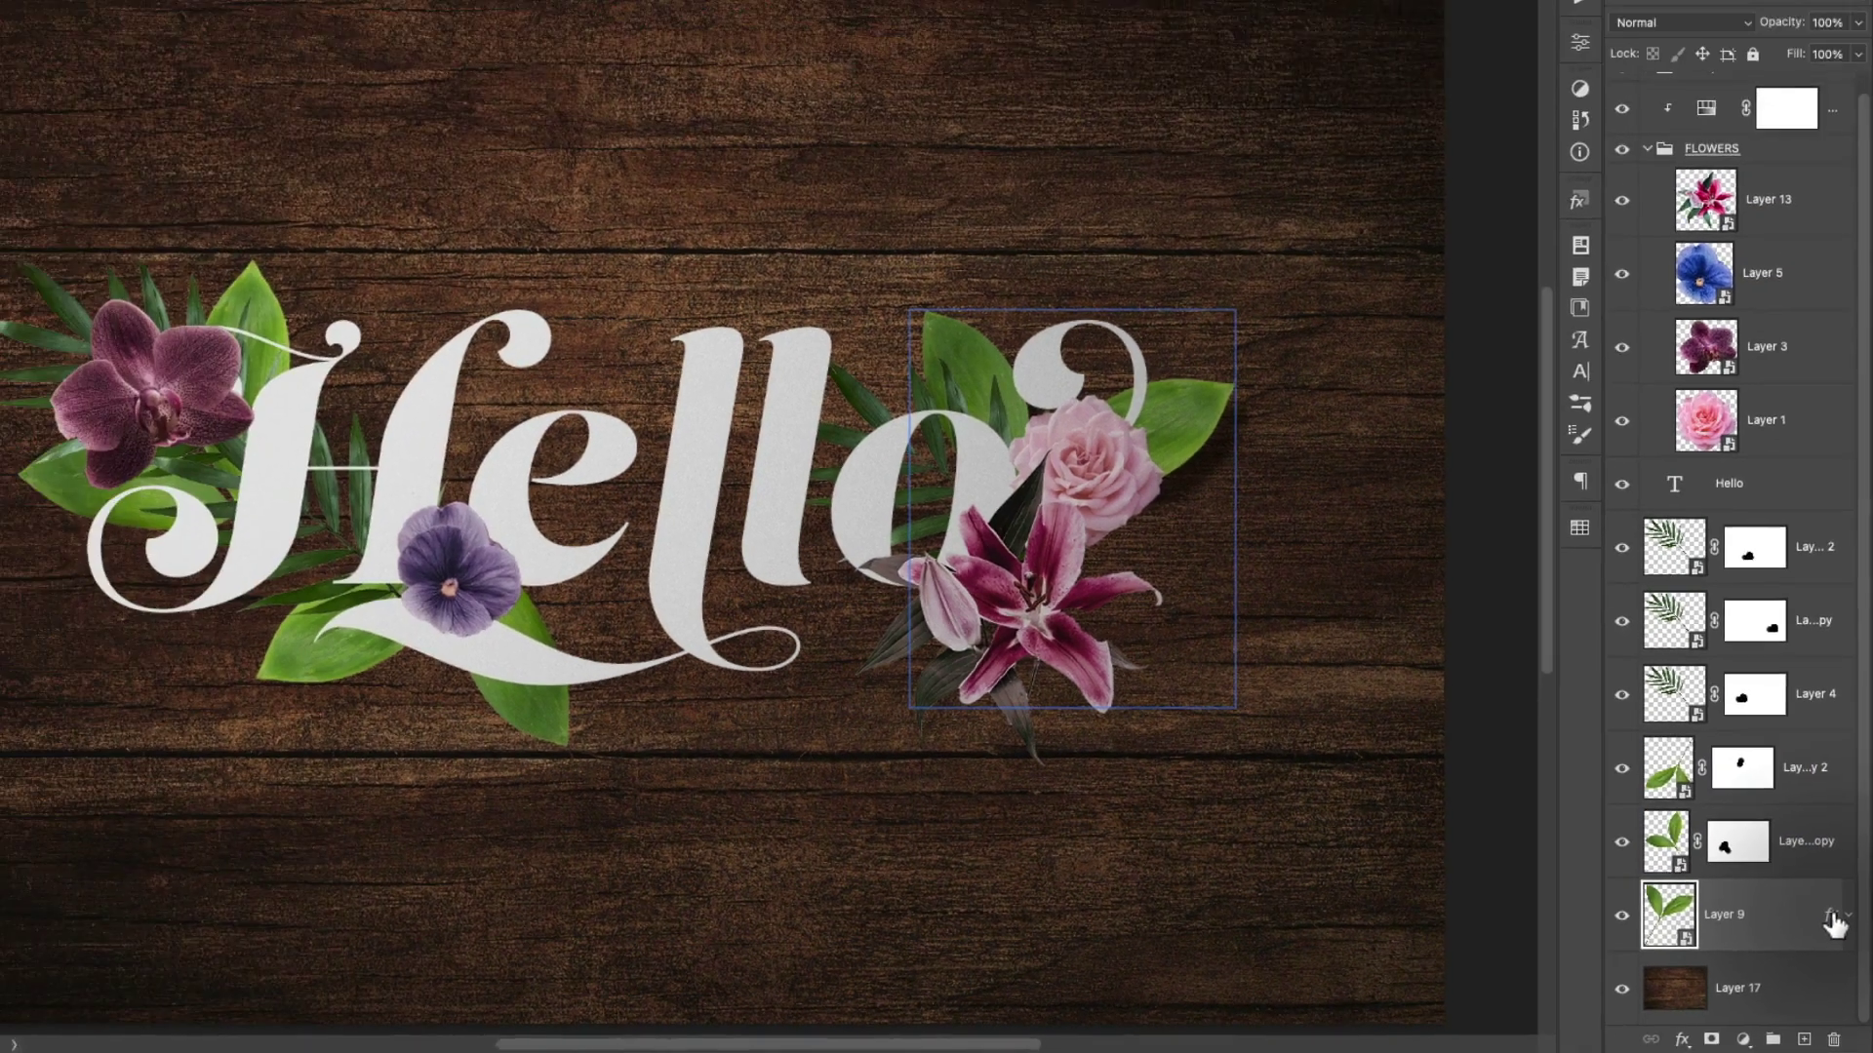
# - Review Layer 9's Drop Shadow settings unchanged and re-expand its effects list
pyautogui.doubleClick(1814, 863)
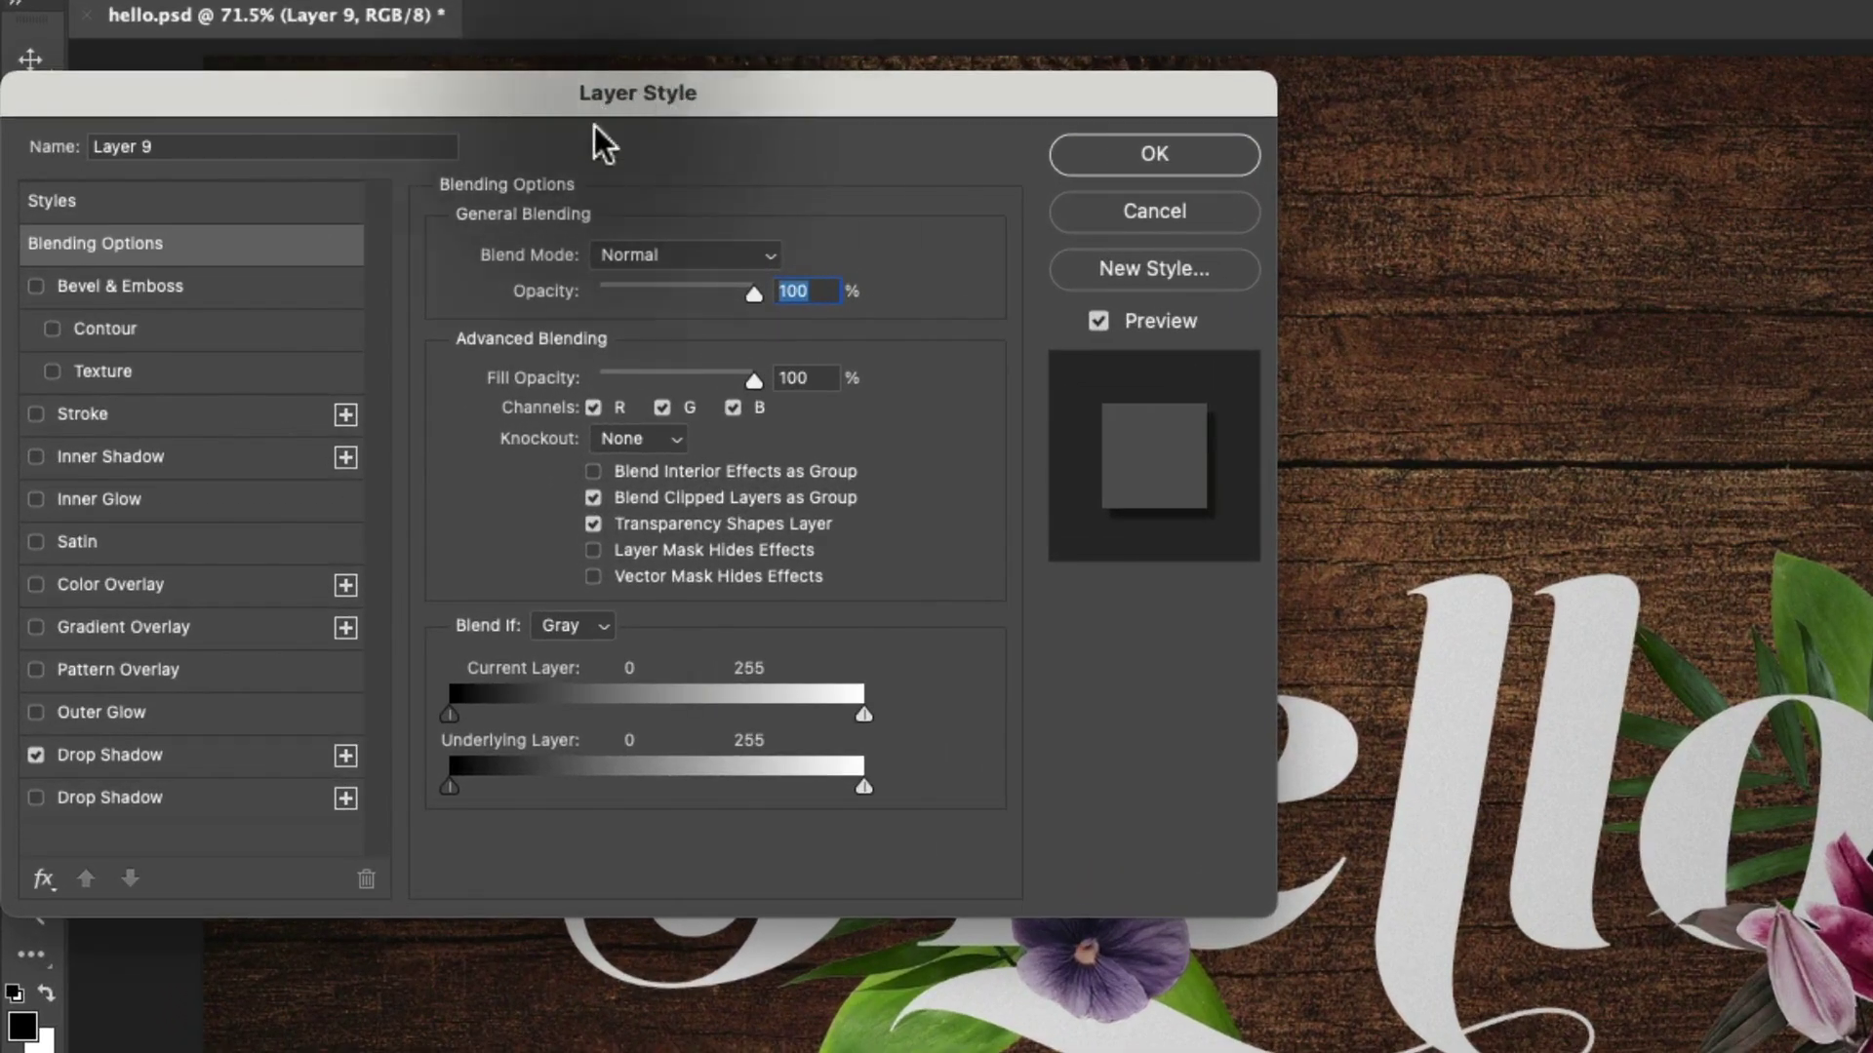
pyautogui.click(117, 751)
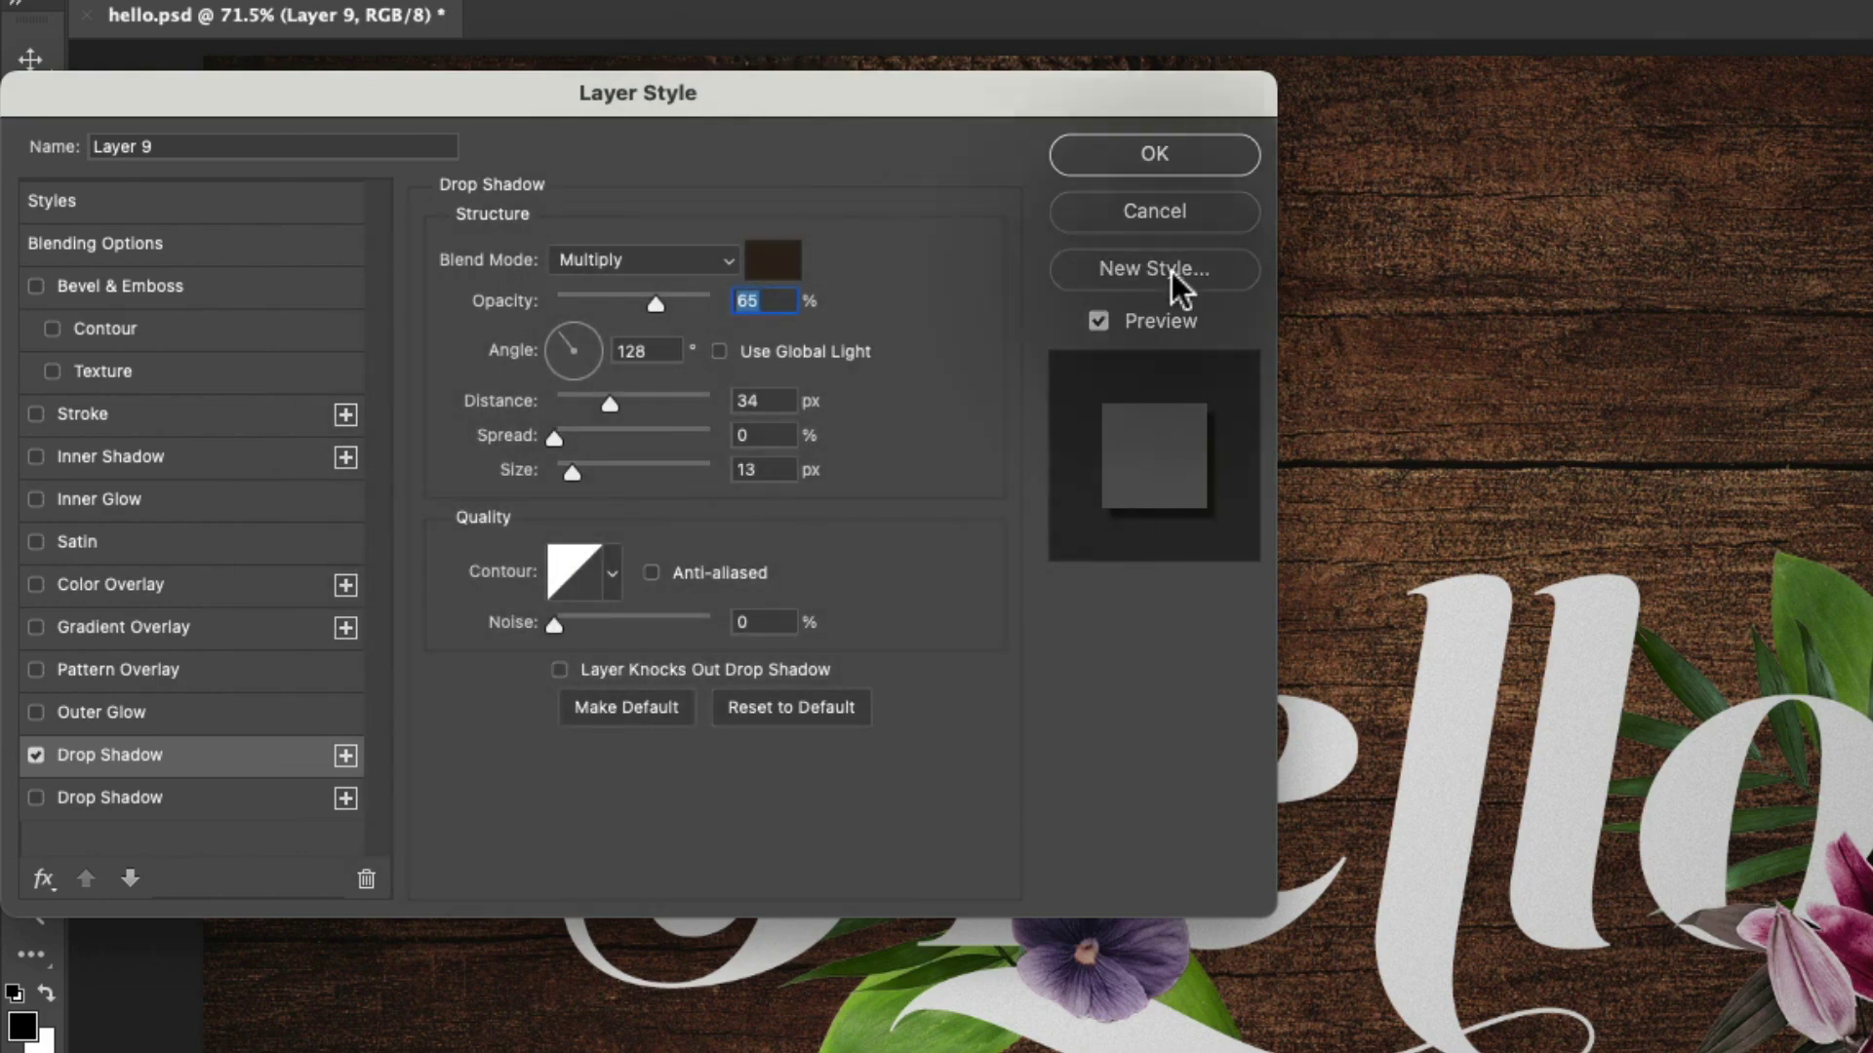
pyautogui.click(1196, 215)
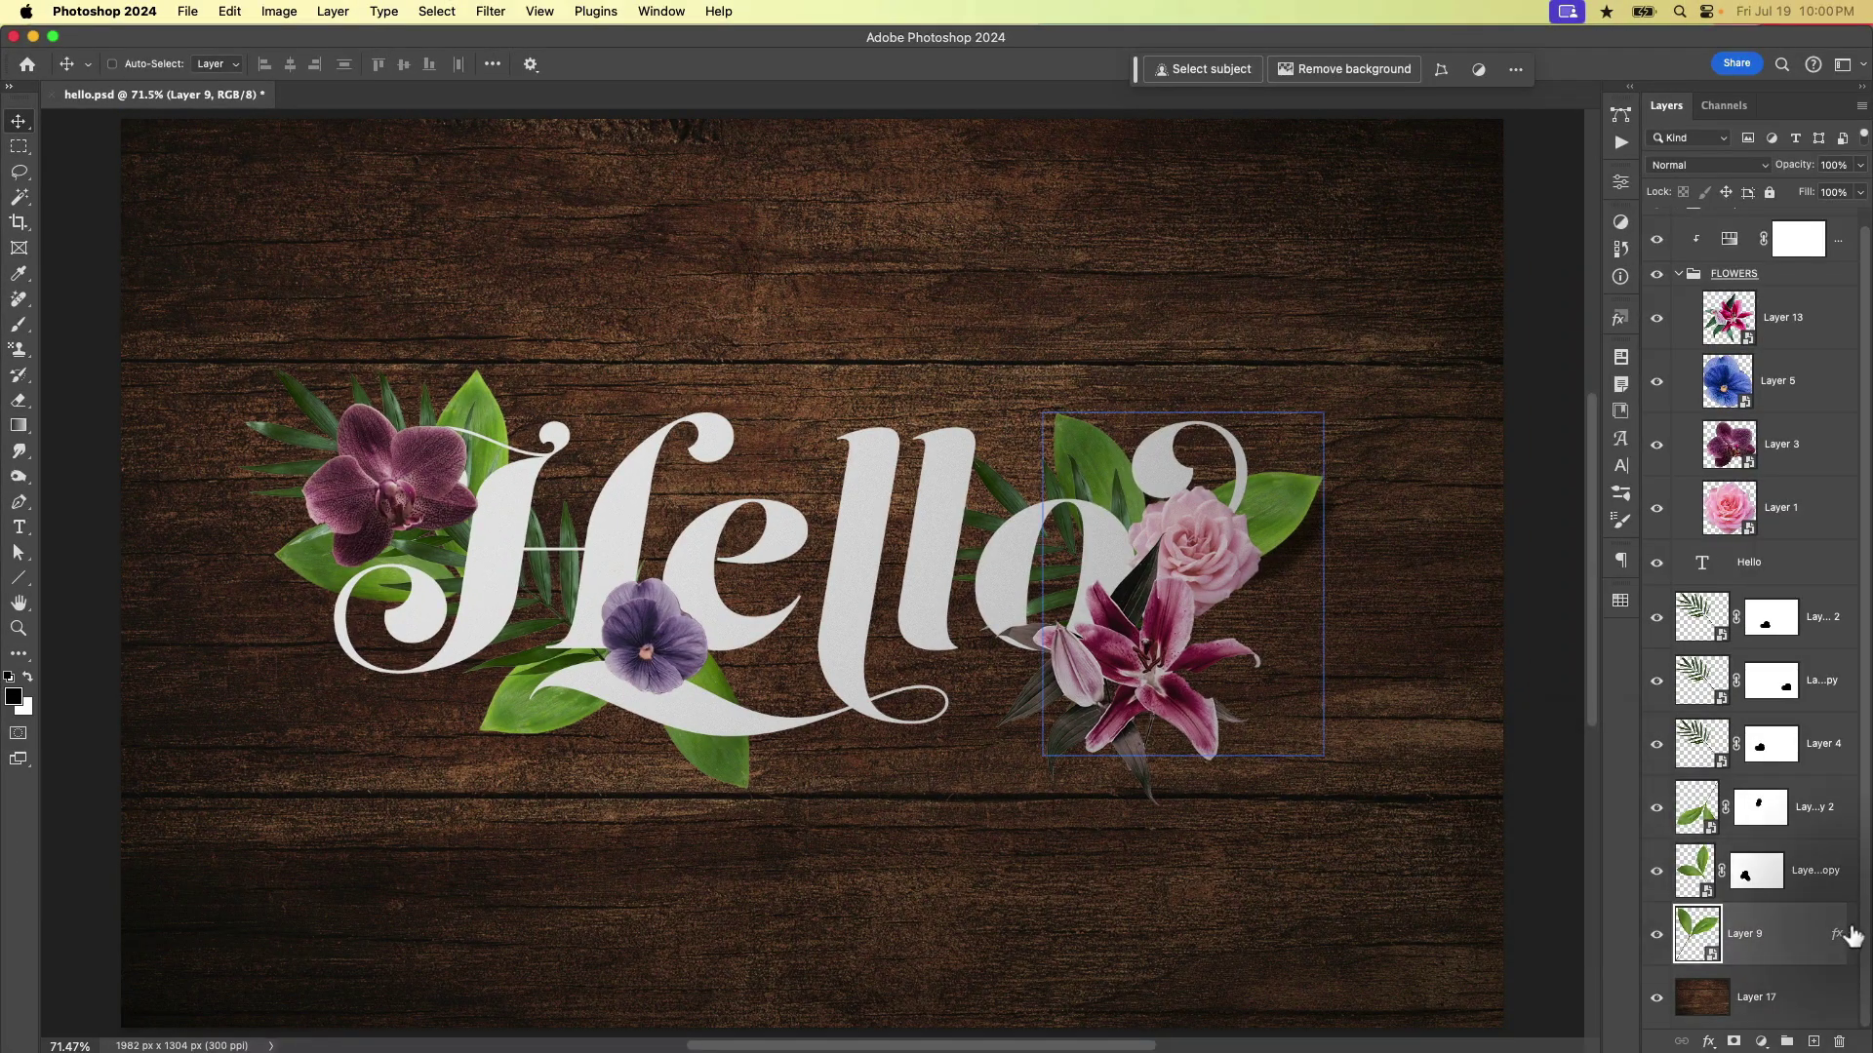
pyautogui.click(1851, 936)
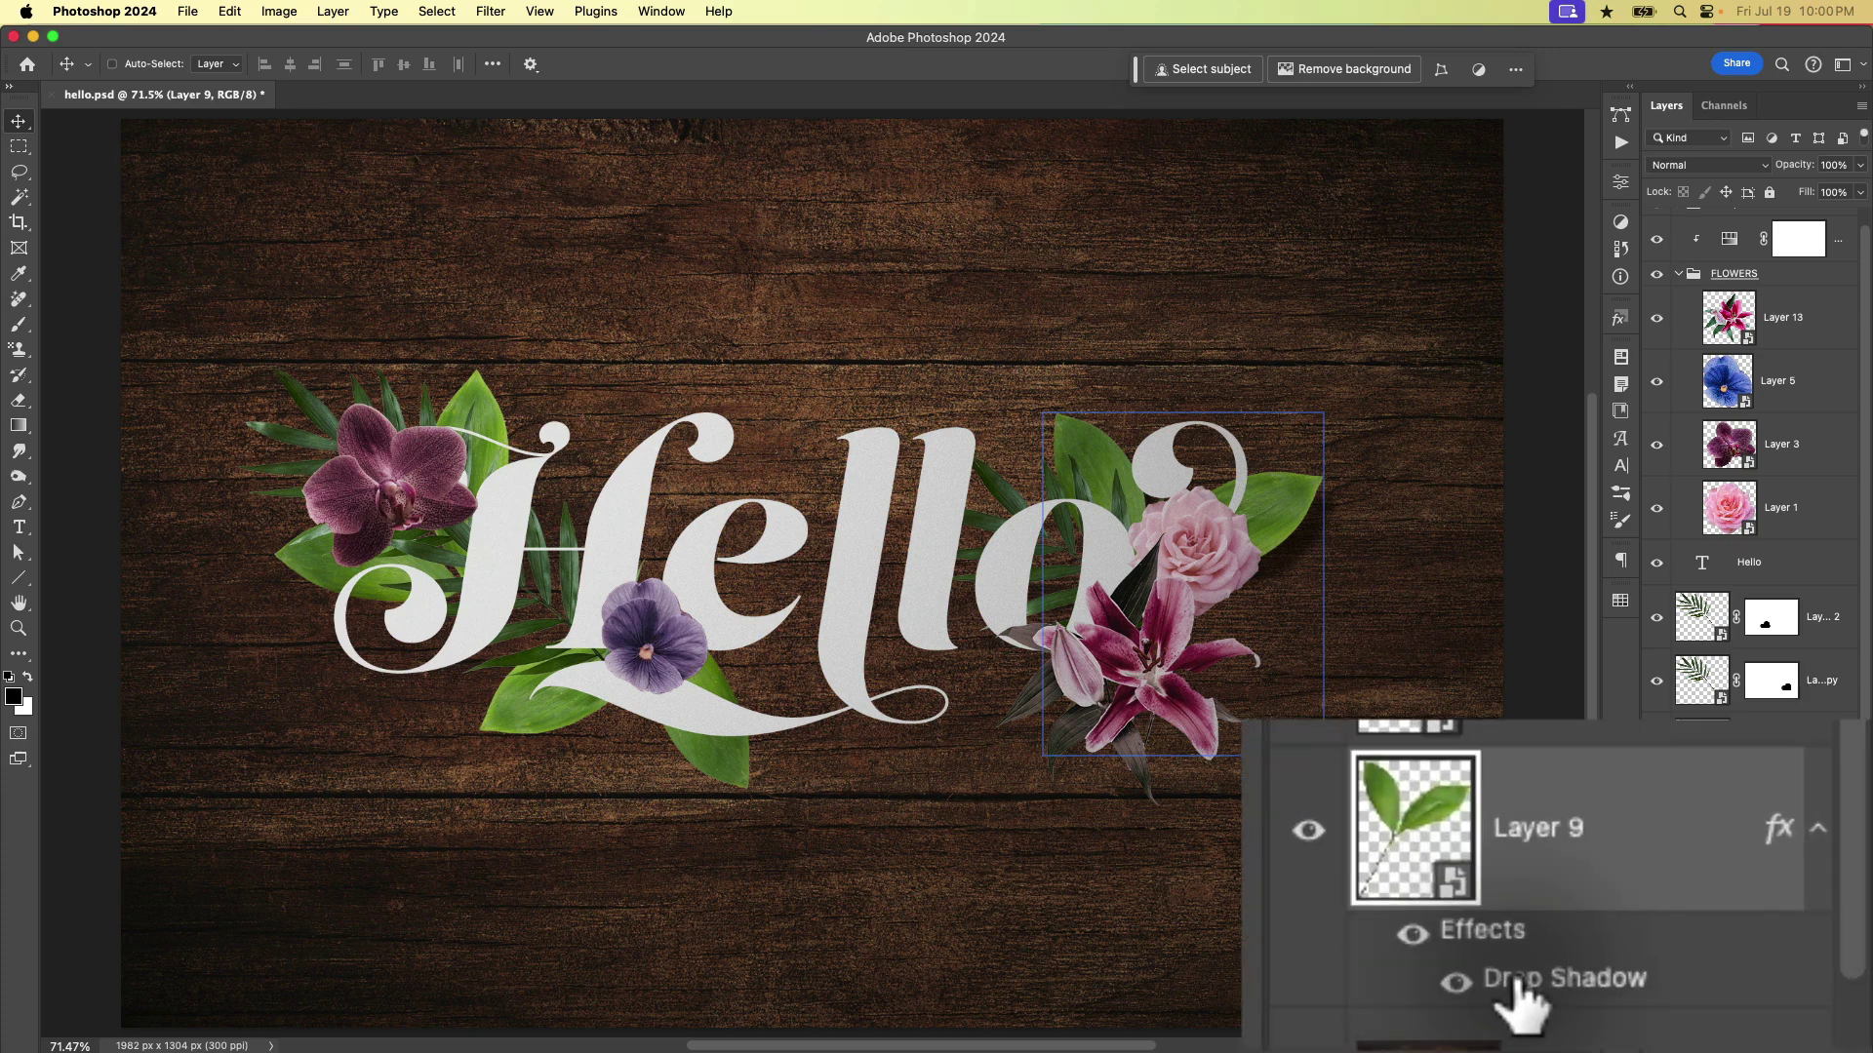
pyautogui.doubleClick(1516, 999)
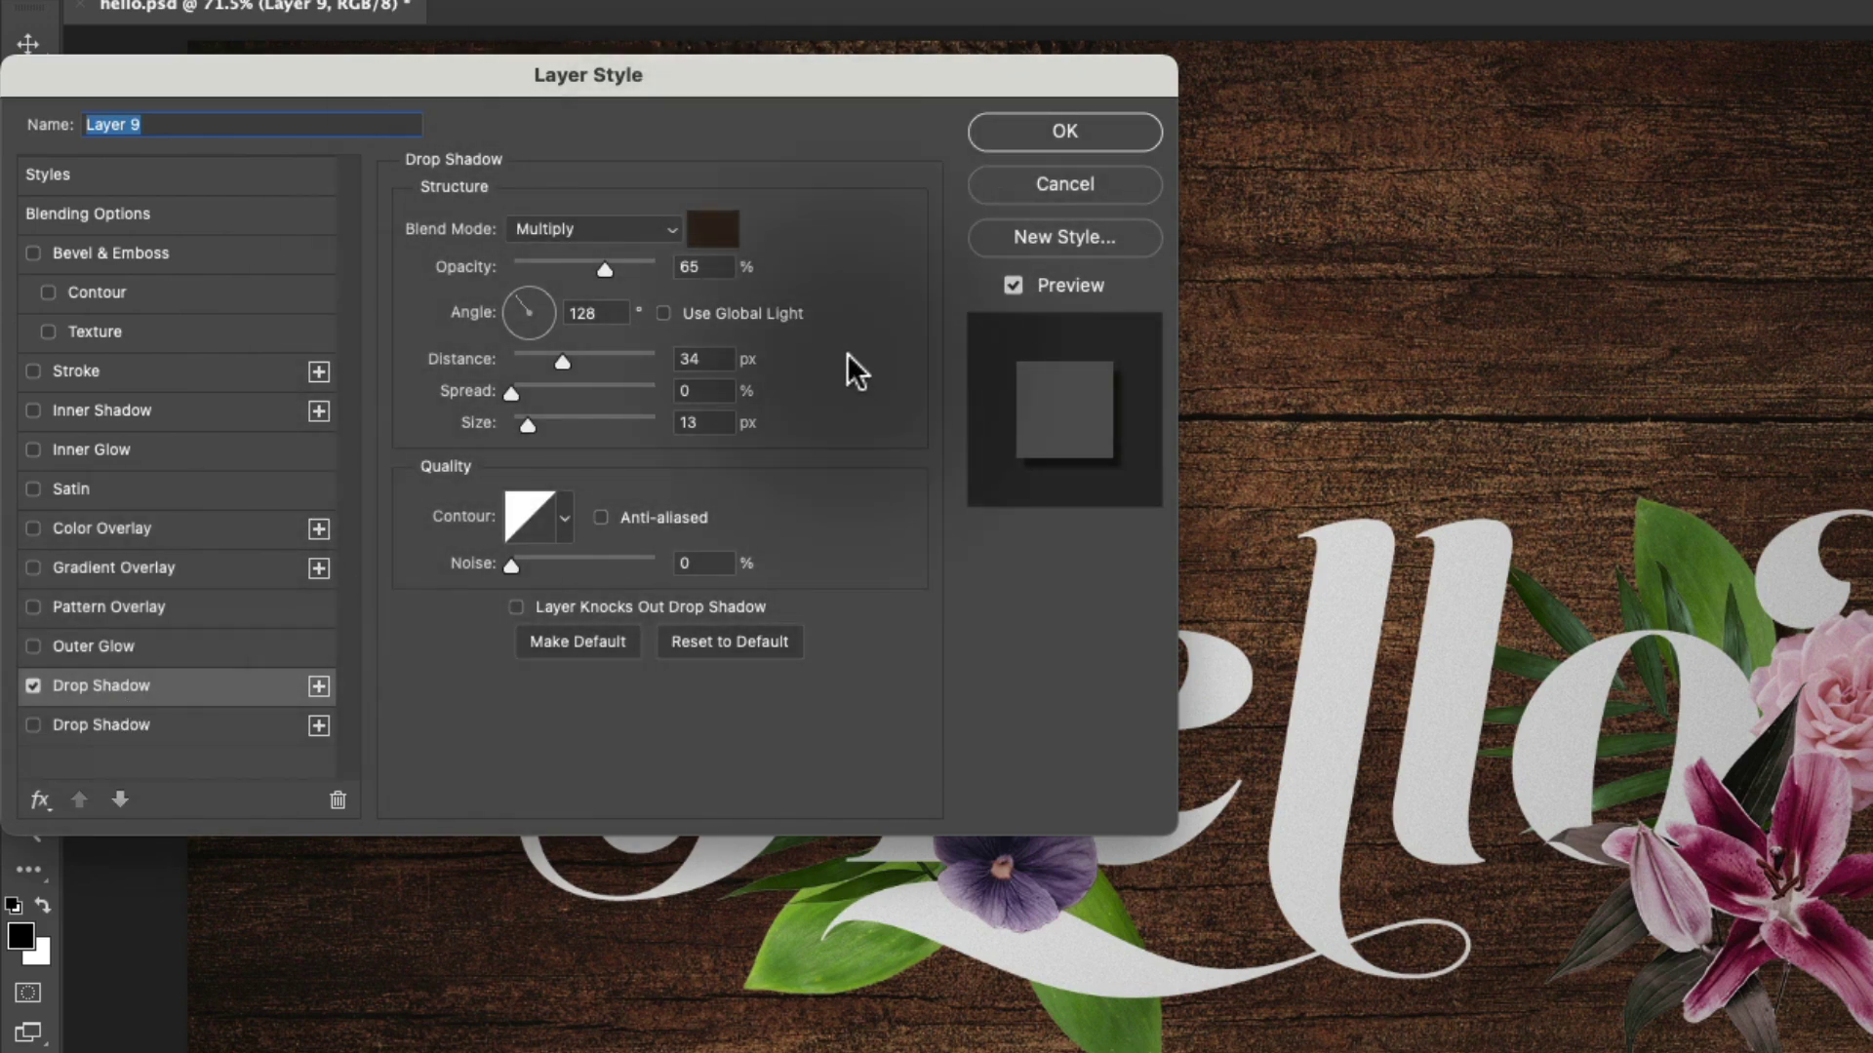
pyautogui.press('Return')
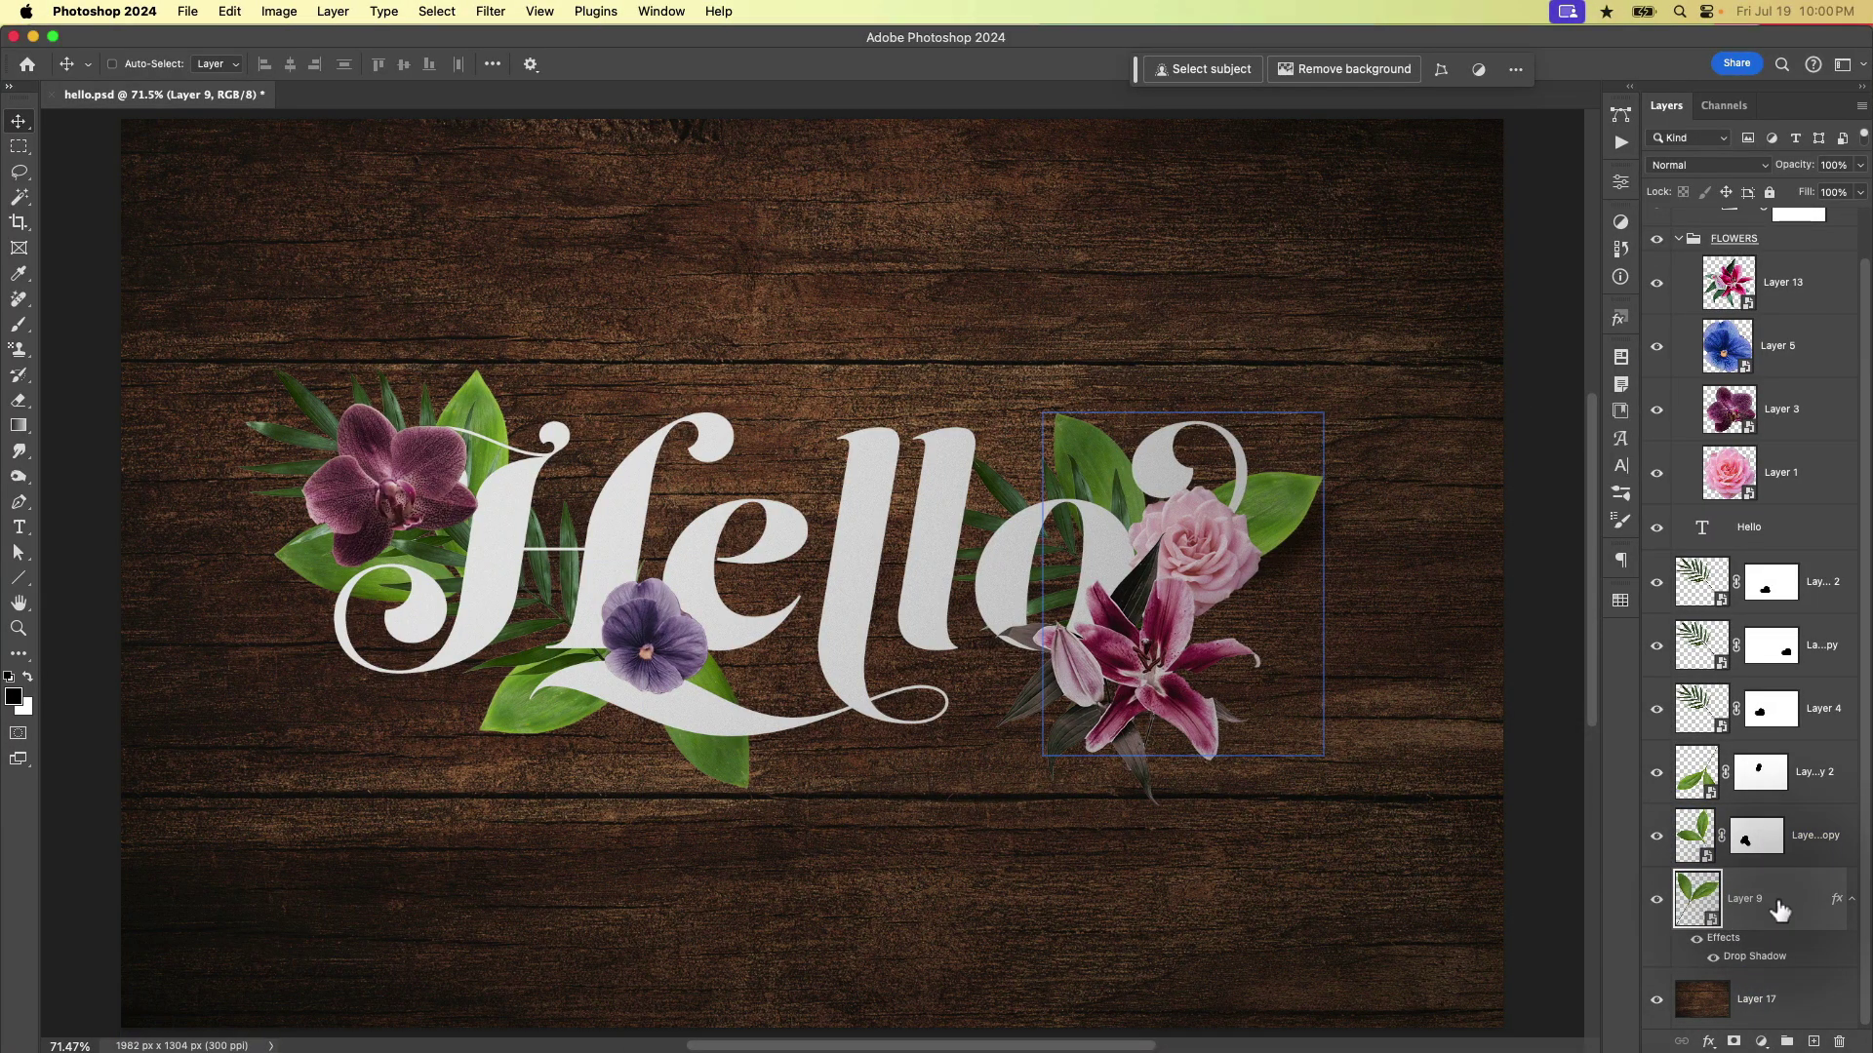
# - Copy Layer 9's drop shadow onto the other leaf layers, finishing with Layer 4
pyautogui.moveTo(1780, 909)
pyautogui.mouseDown()
pyautogui.moveTo(1827, 953)
pyautogui.moveTo(1818, 628)
pyautogui.moveTo(1785, 710)
pyautogui.moveTo(1786, 917)
pyautogui.mouseUp()
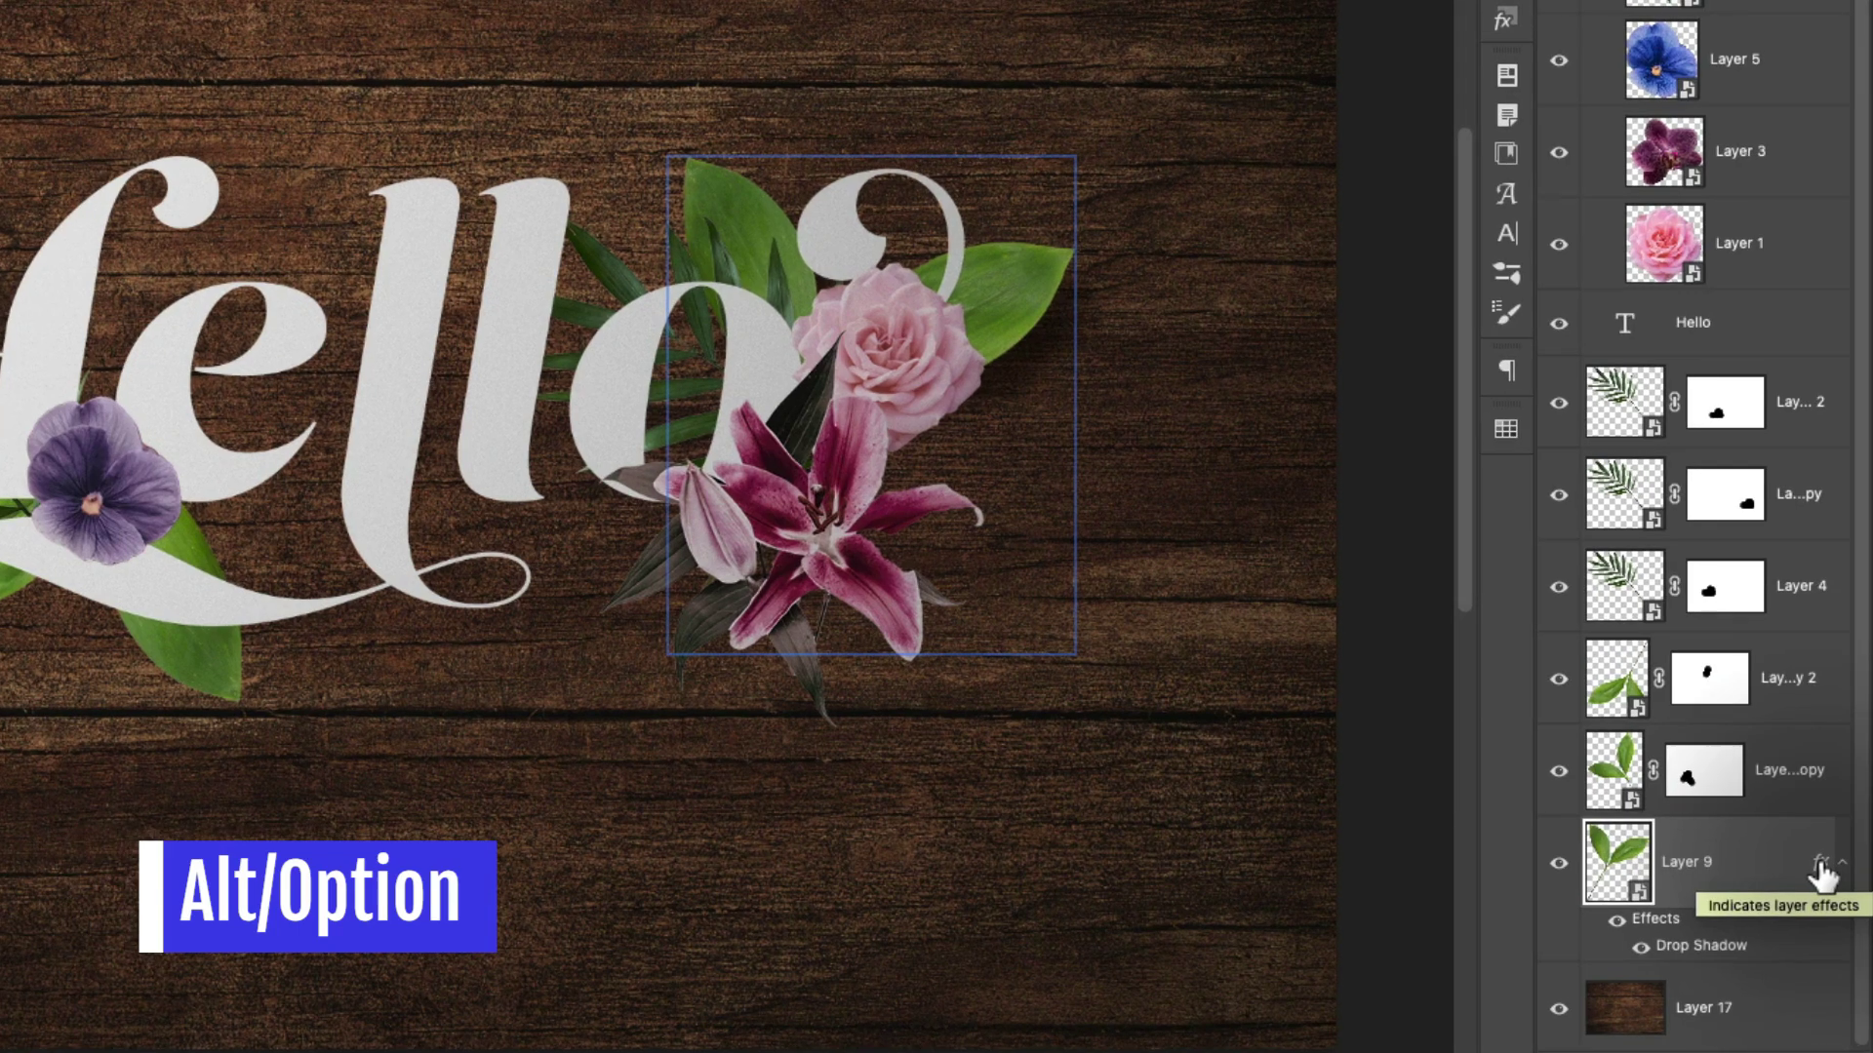
pyautogui.moveTo(1719, 946); pyautogui.dragTo(1759, 775)
pyautogui.click(1761, 772)
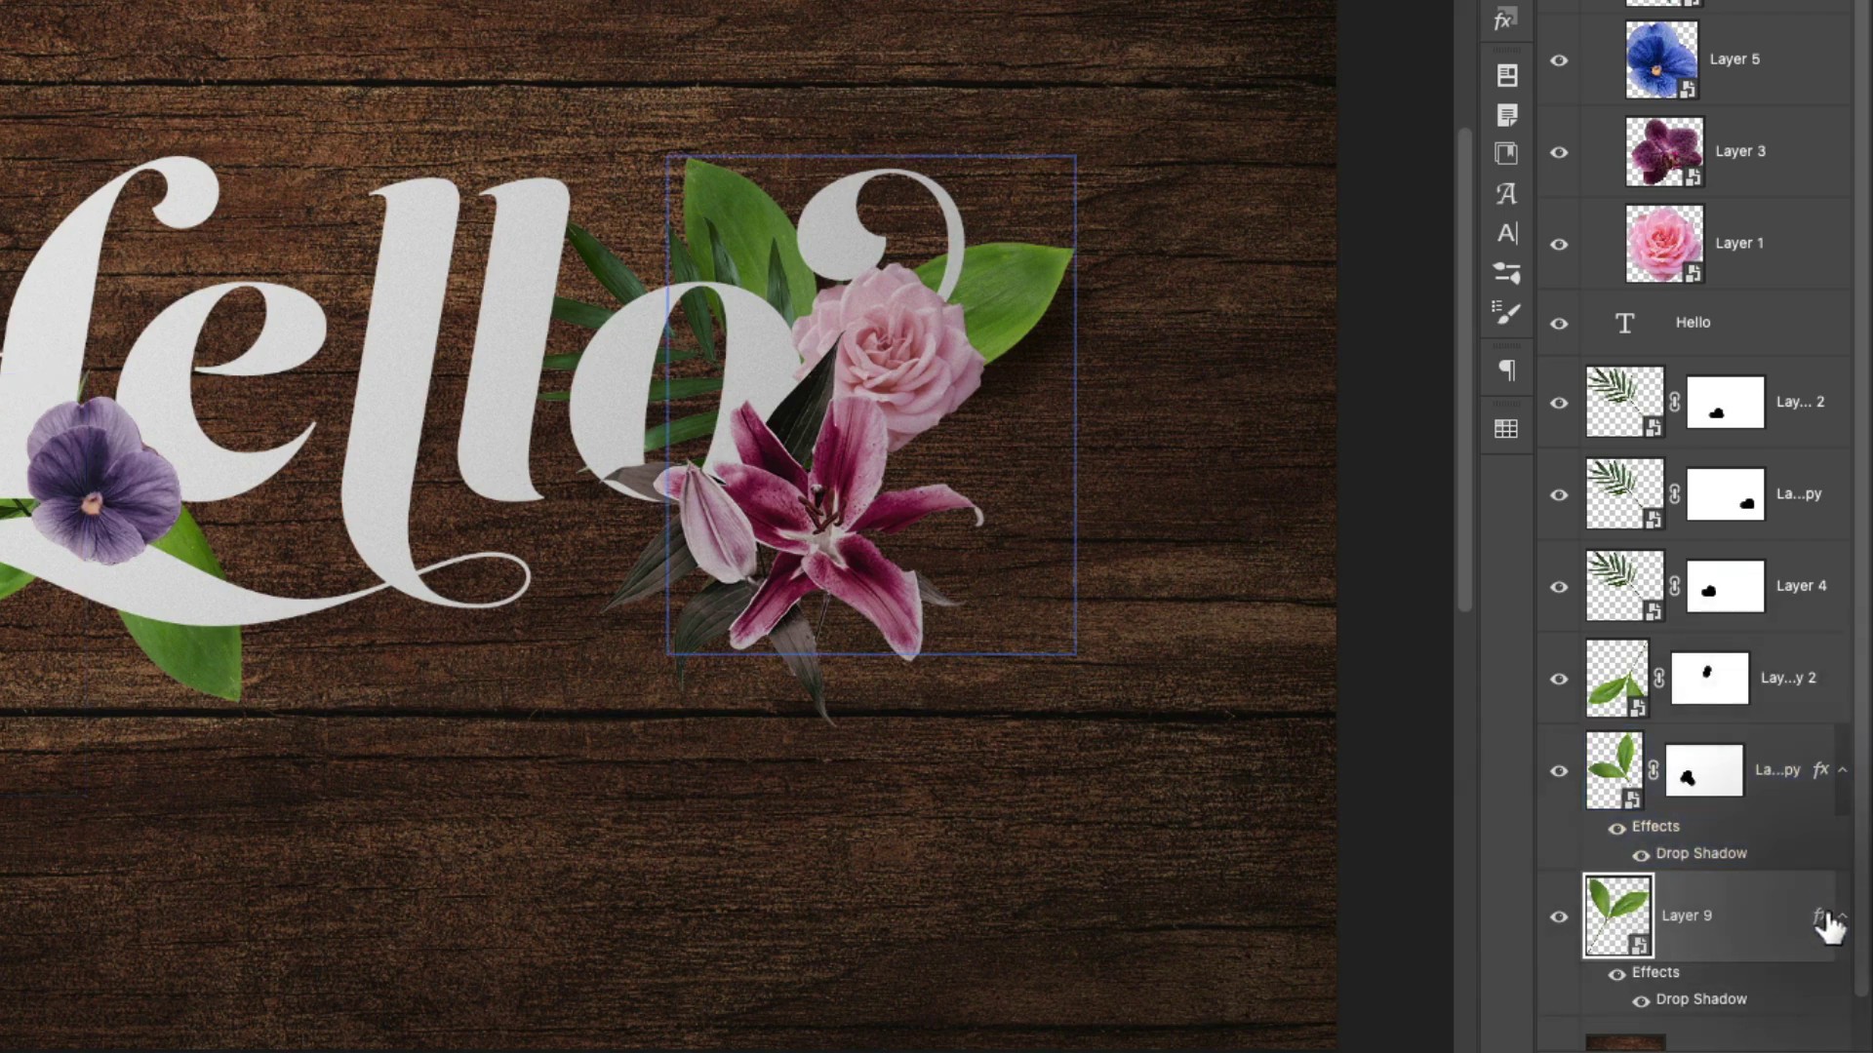
pyautogui.moveTo(1820, 922); pyautogui.dragTo(1805, 702)
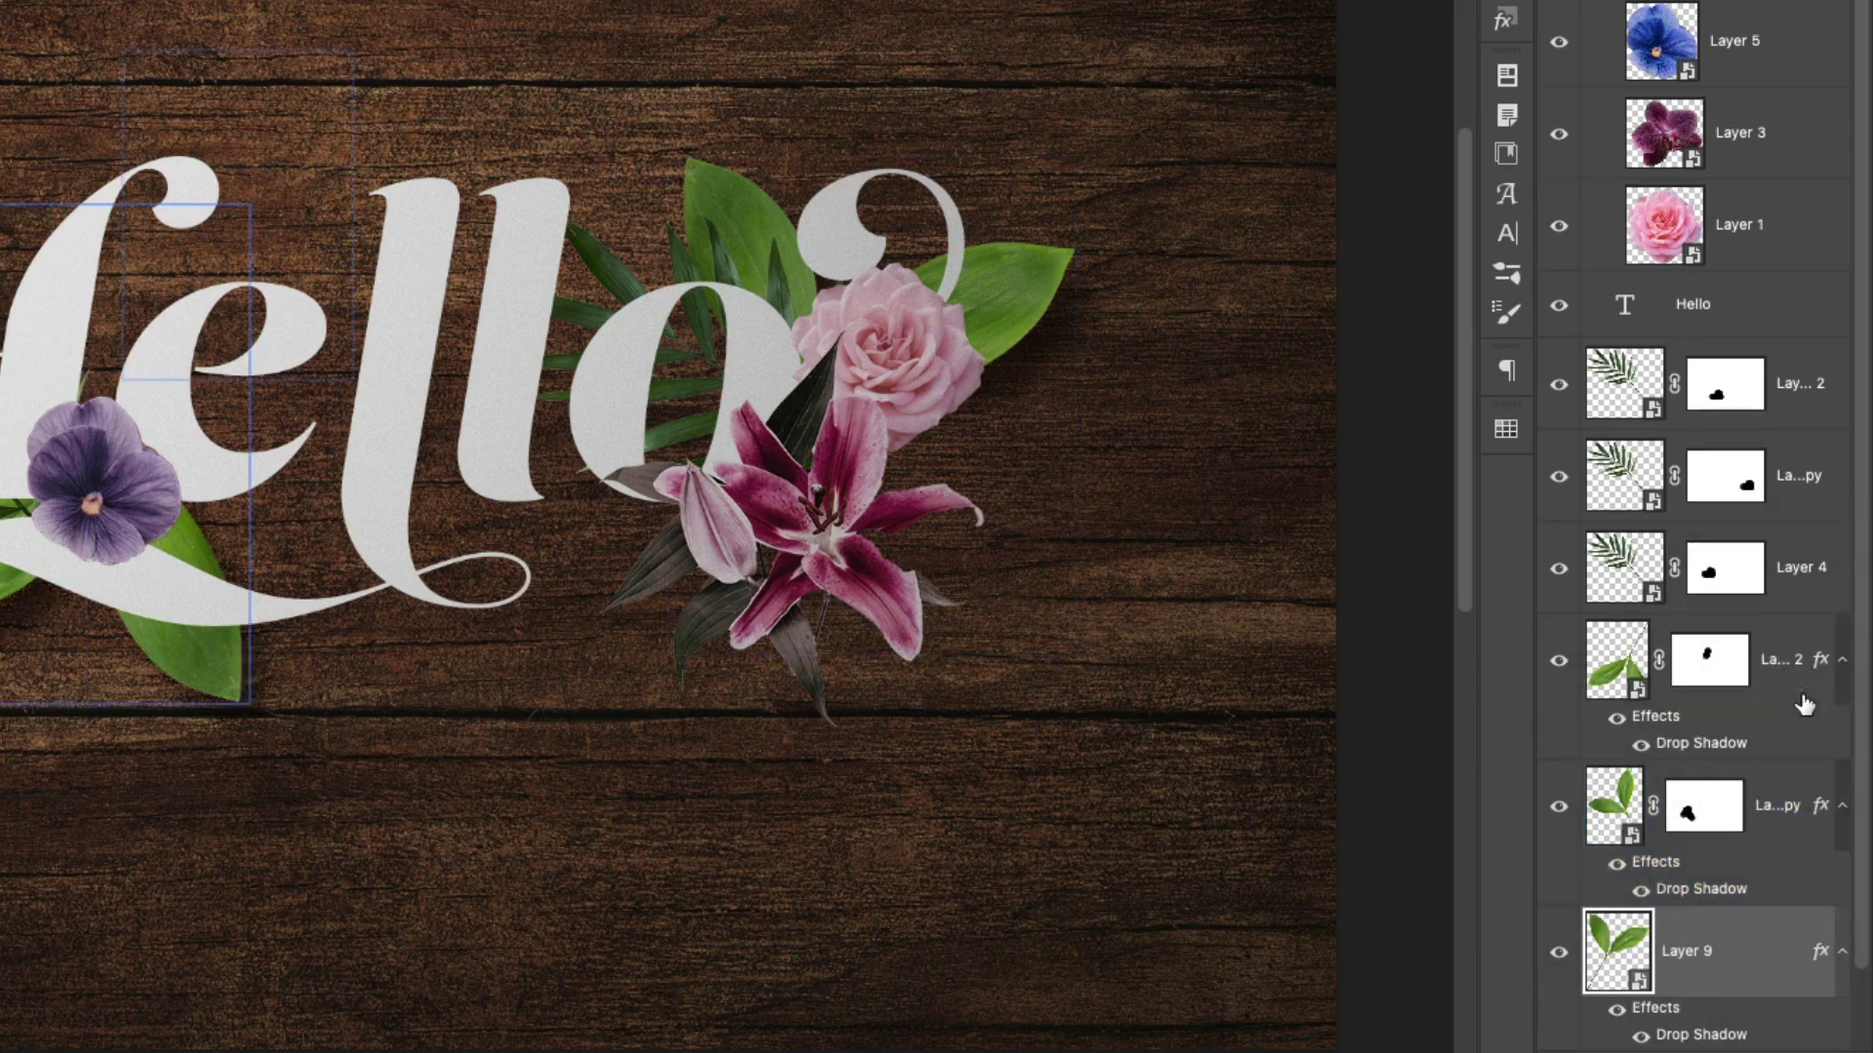
pyautogui.click(1806, 703)
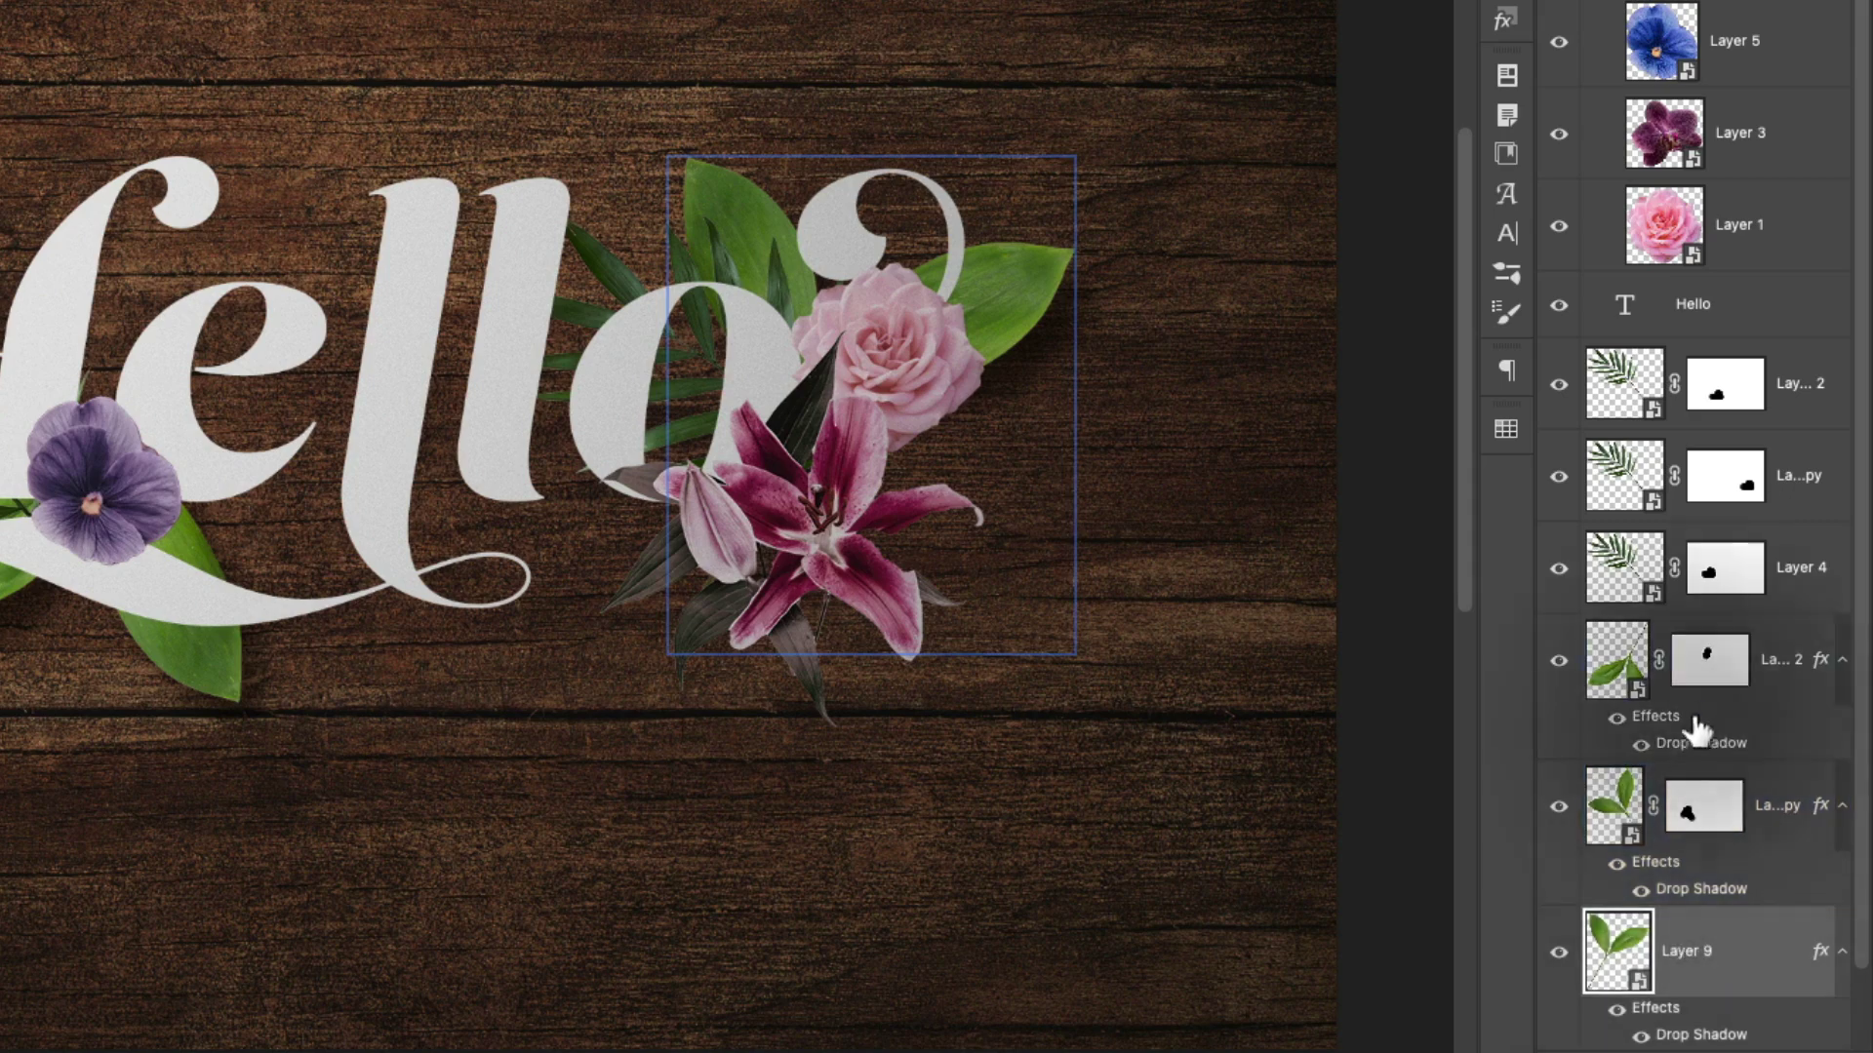
pyautogui.moveTo(1707, 747); pyautogui.dragTo(1746, 566)
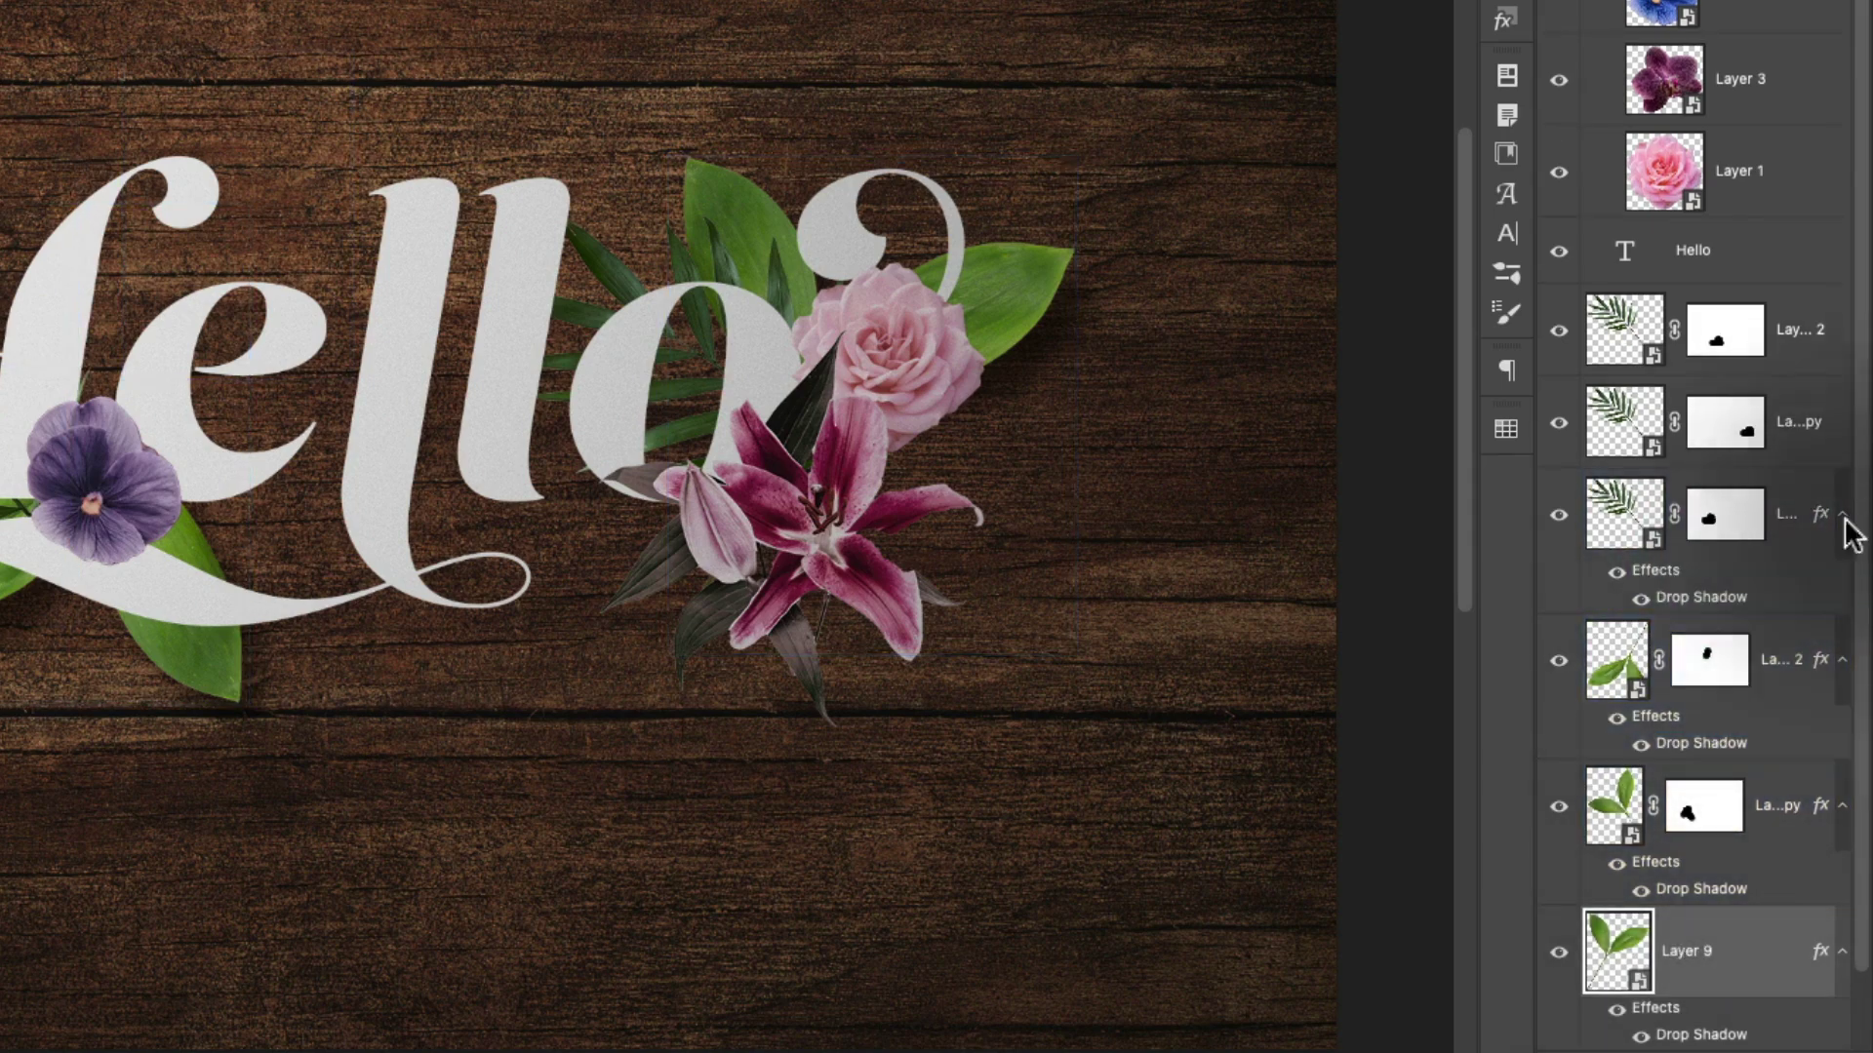
# - Copy the drop shadow layer style from the shadowed palm leaf, Layer 4
pyautogui.click(1801, 429)
pyautogui.click(1795, 502)
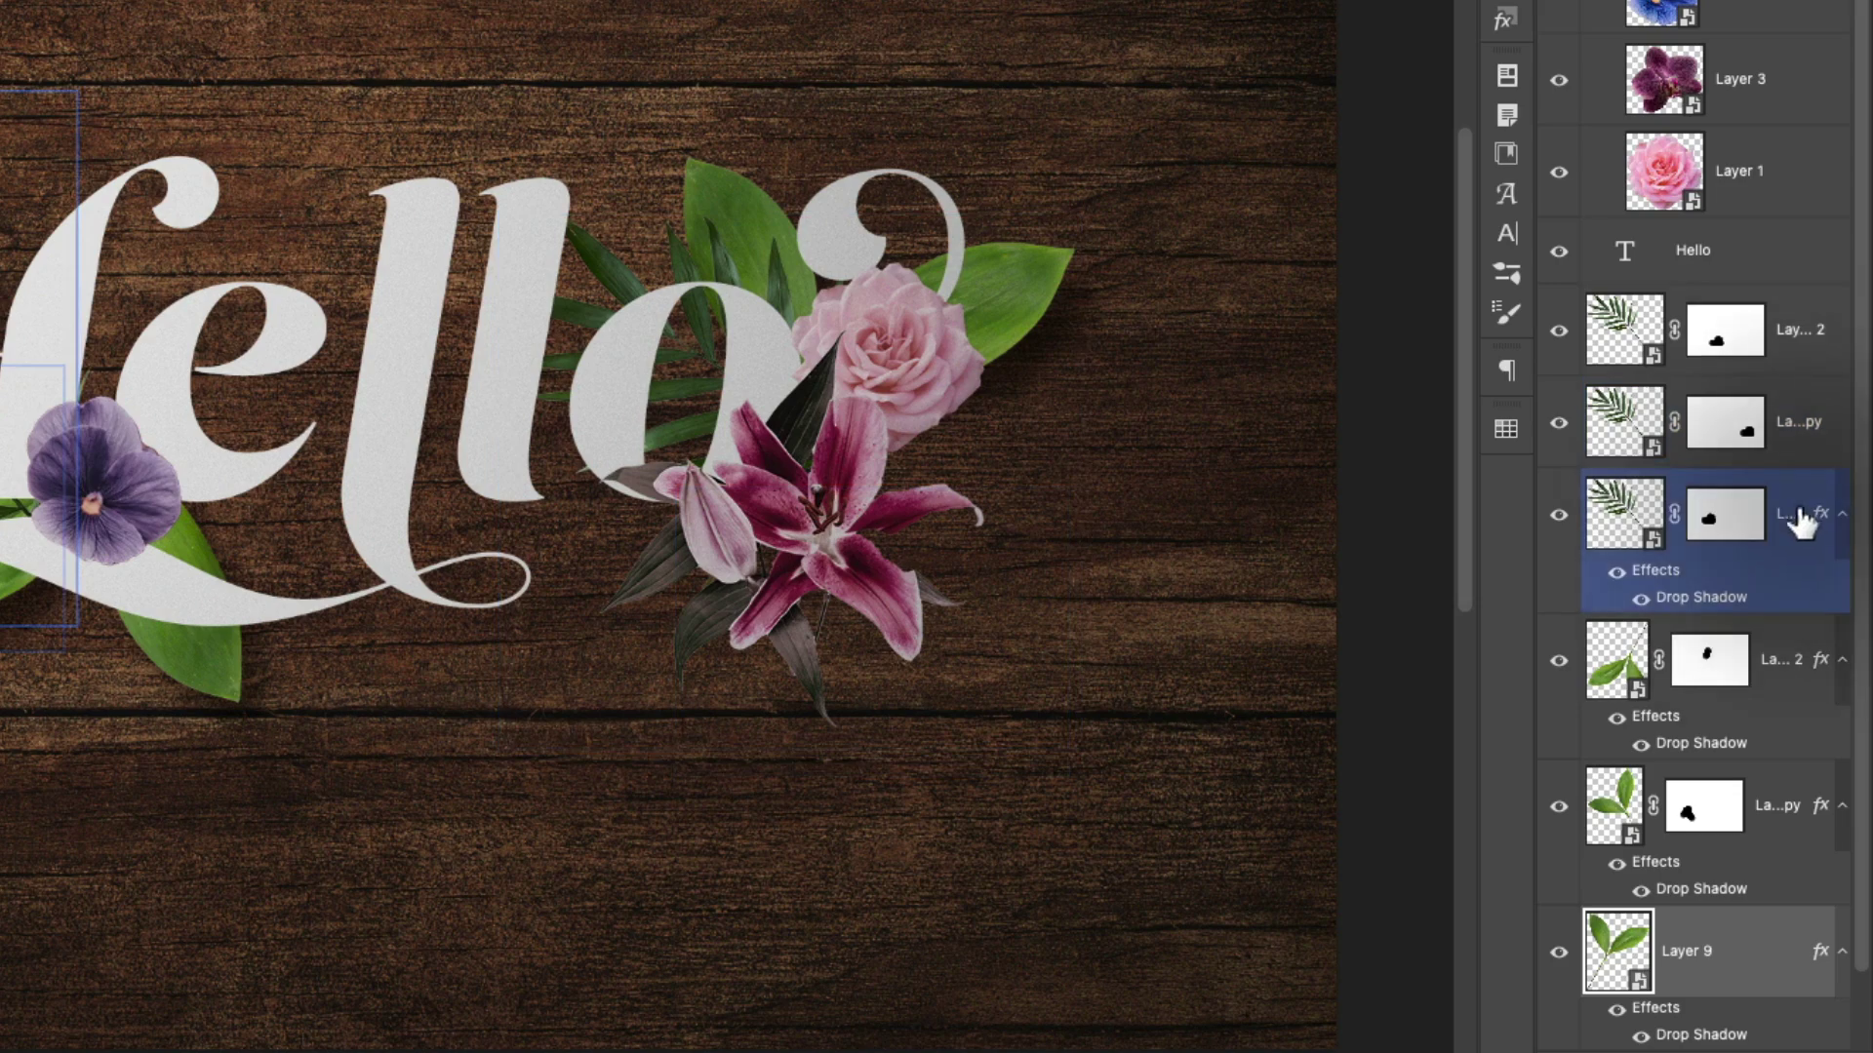
pyautogui.rightClick(1781, 525)
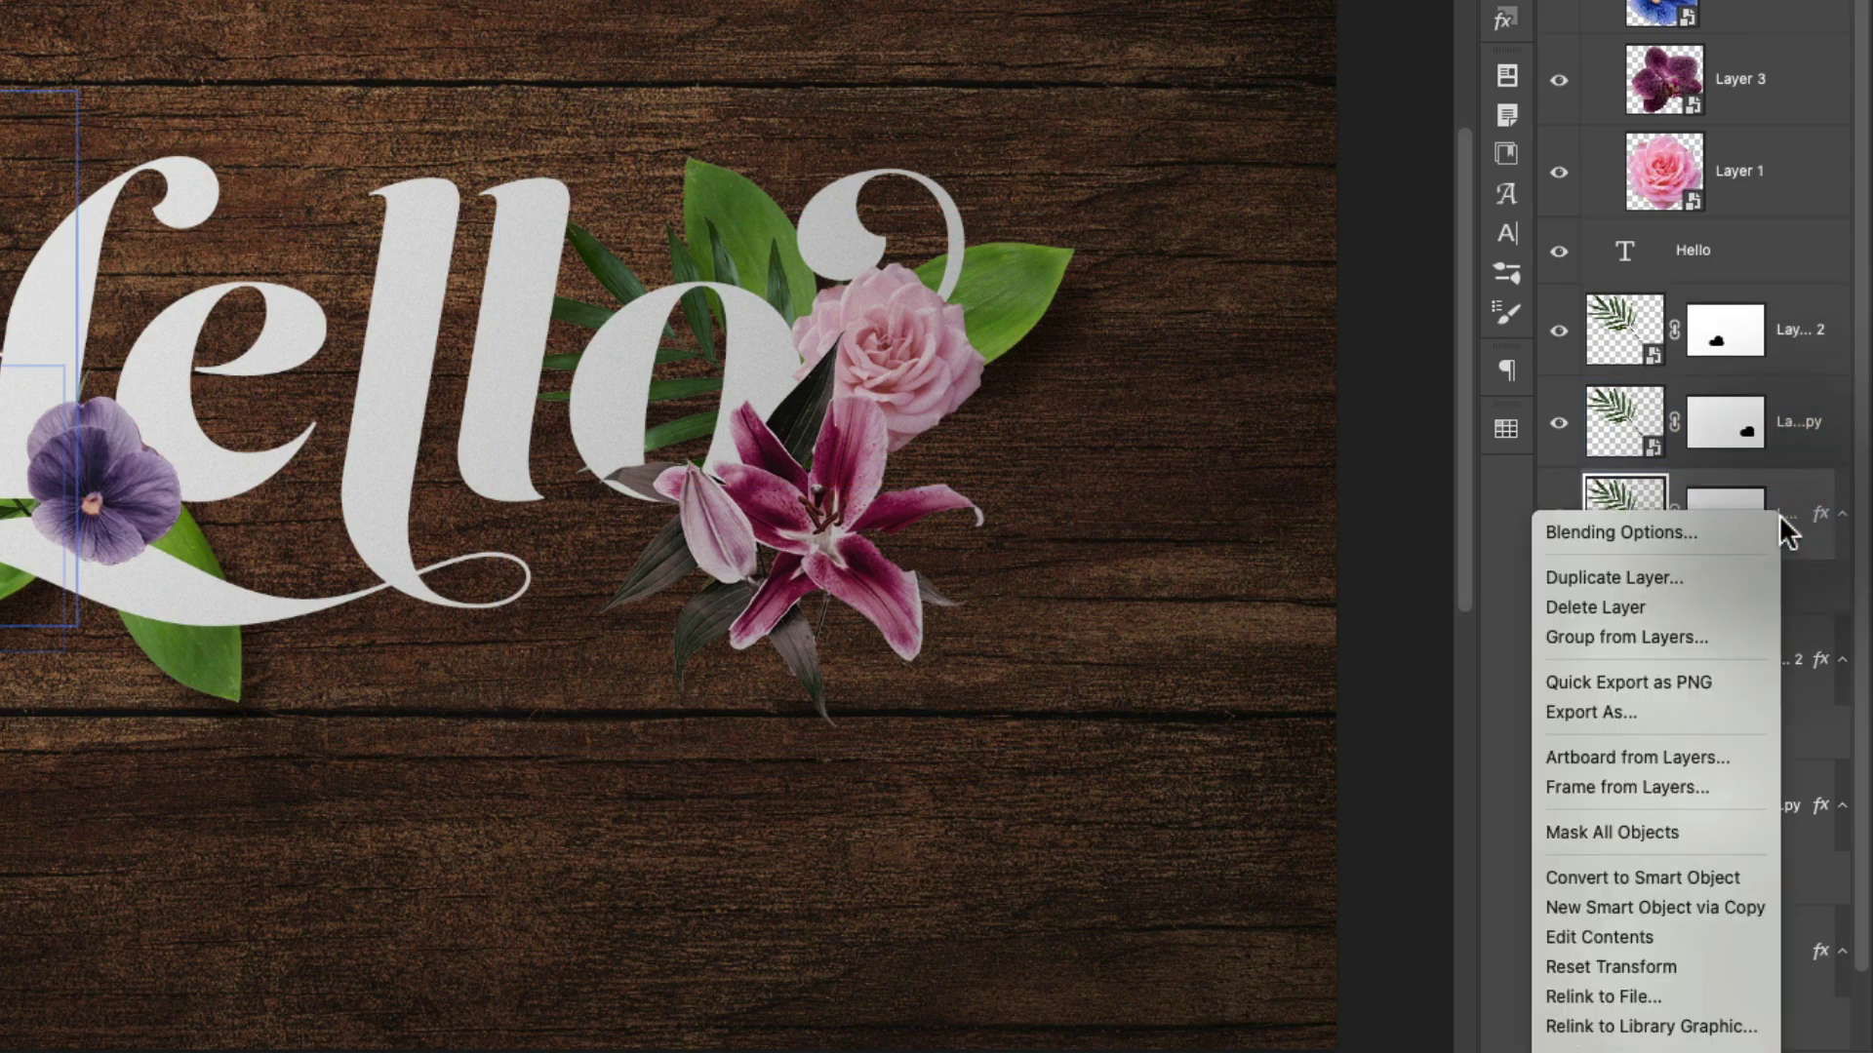
pyautogui.scroll(-8, 1648, 934)
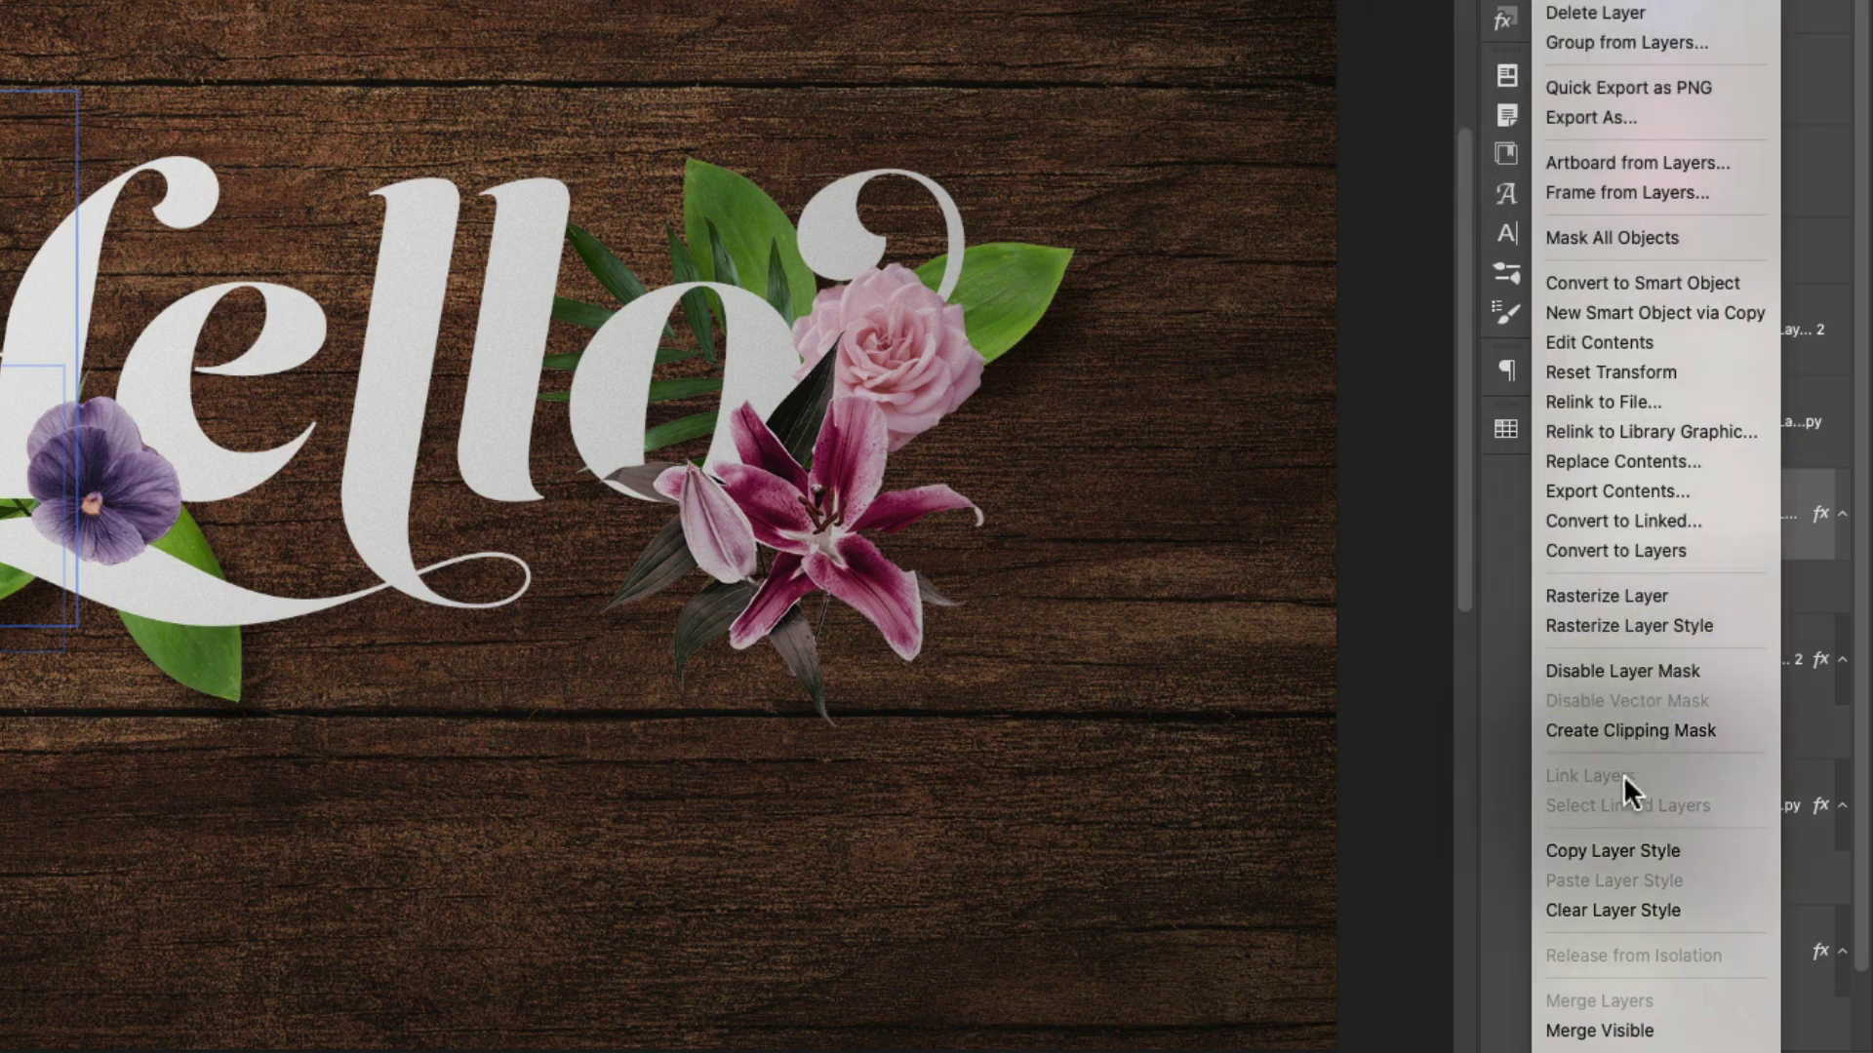
pyautogui.click(1611, 851)
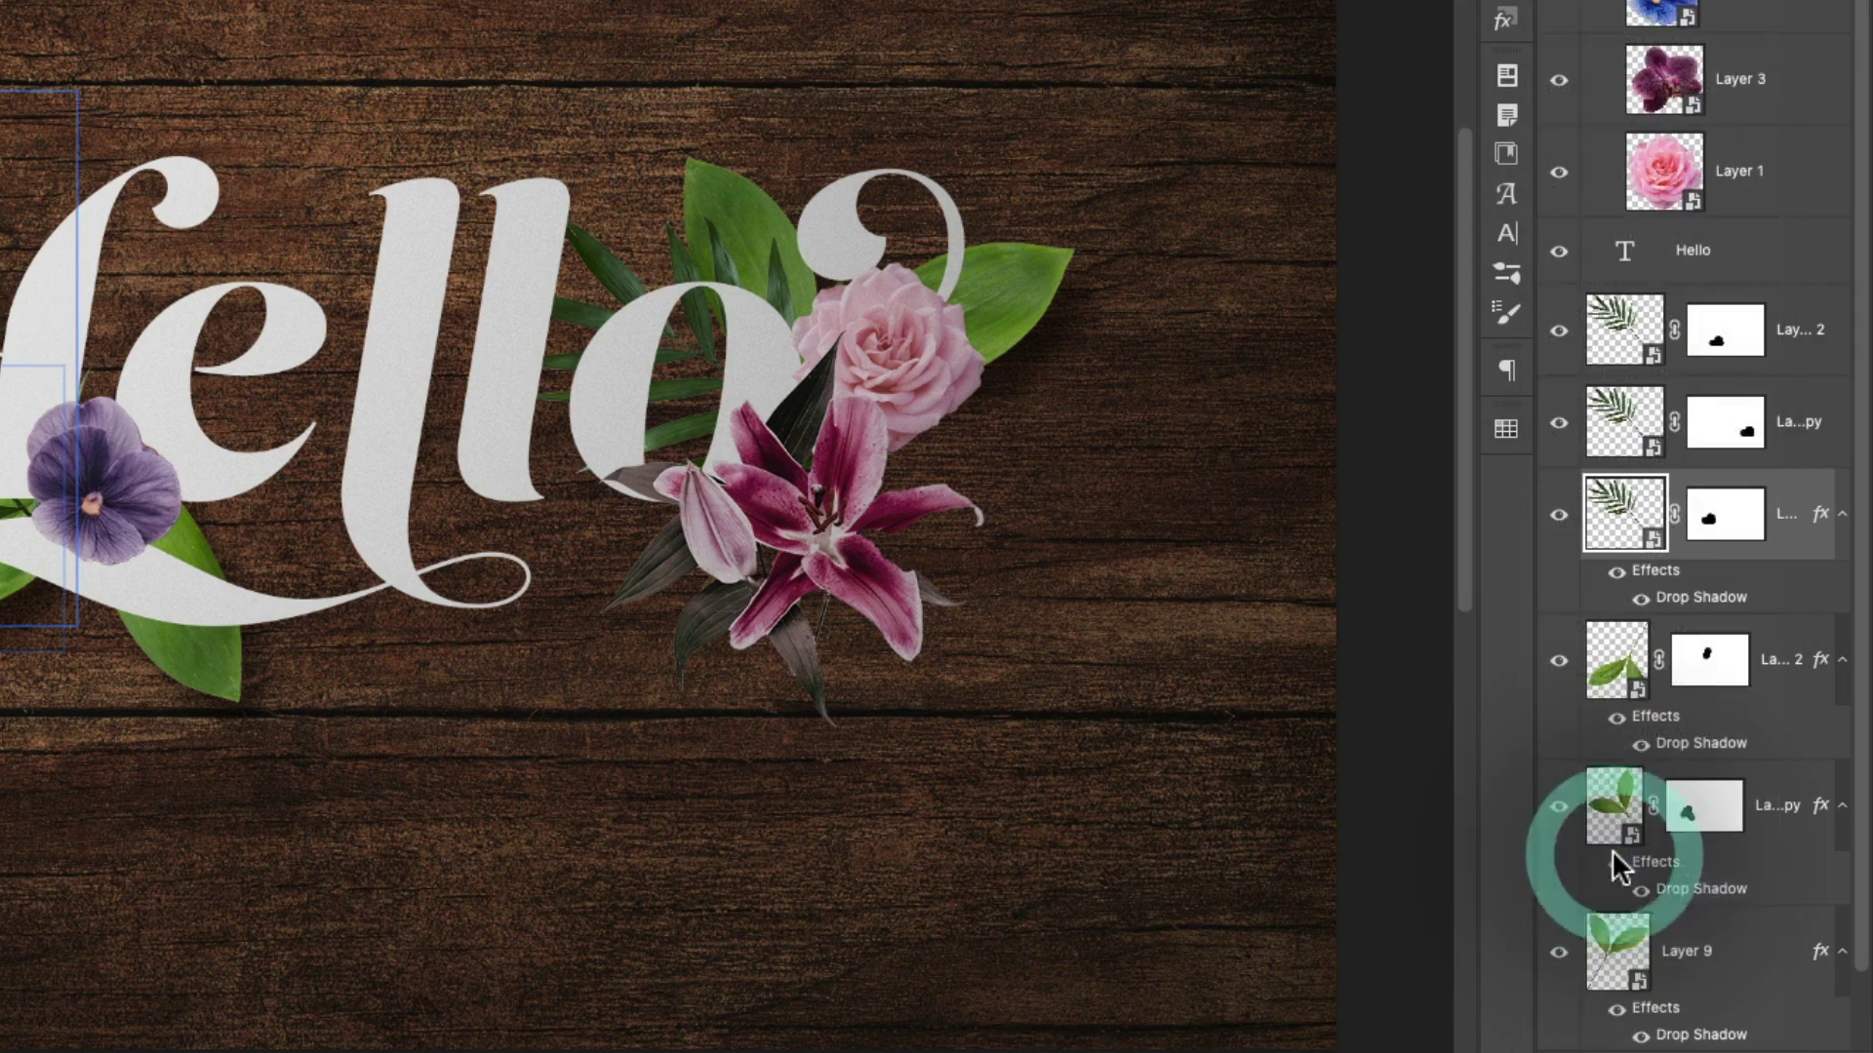
# - Paste that drop shadow onto the two remaining palm leaf layers
pyautogui.click(1799, 390)
pyautogui.click(1805, 322)
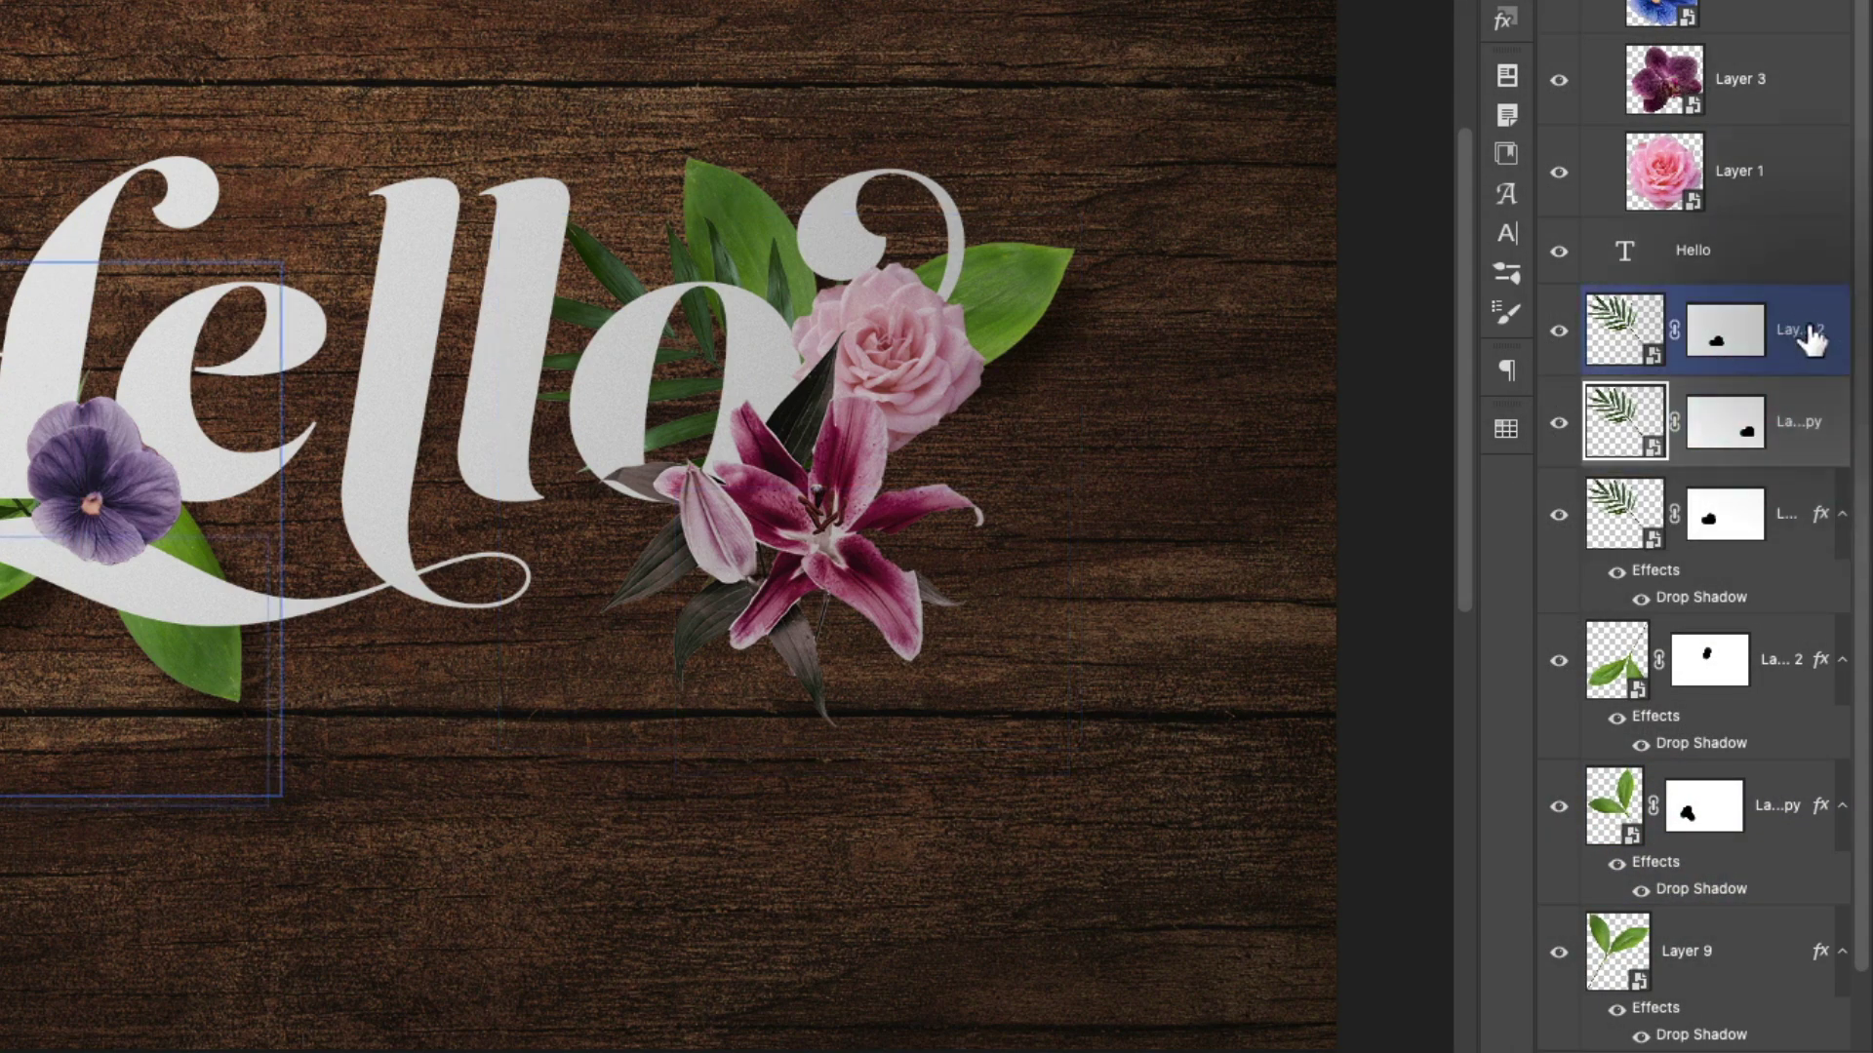
pyautogui.keyDown('shift'); pyautogui.click(1802, 421); pyautogui.keyUp('shift')
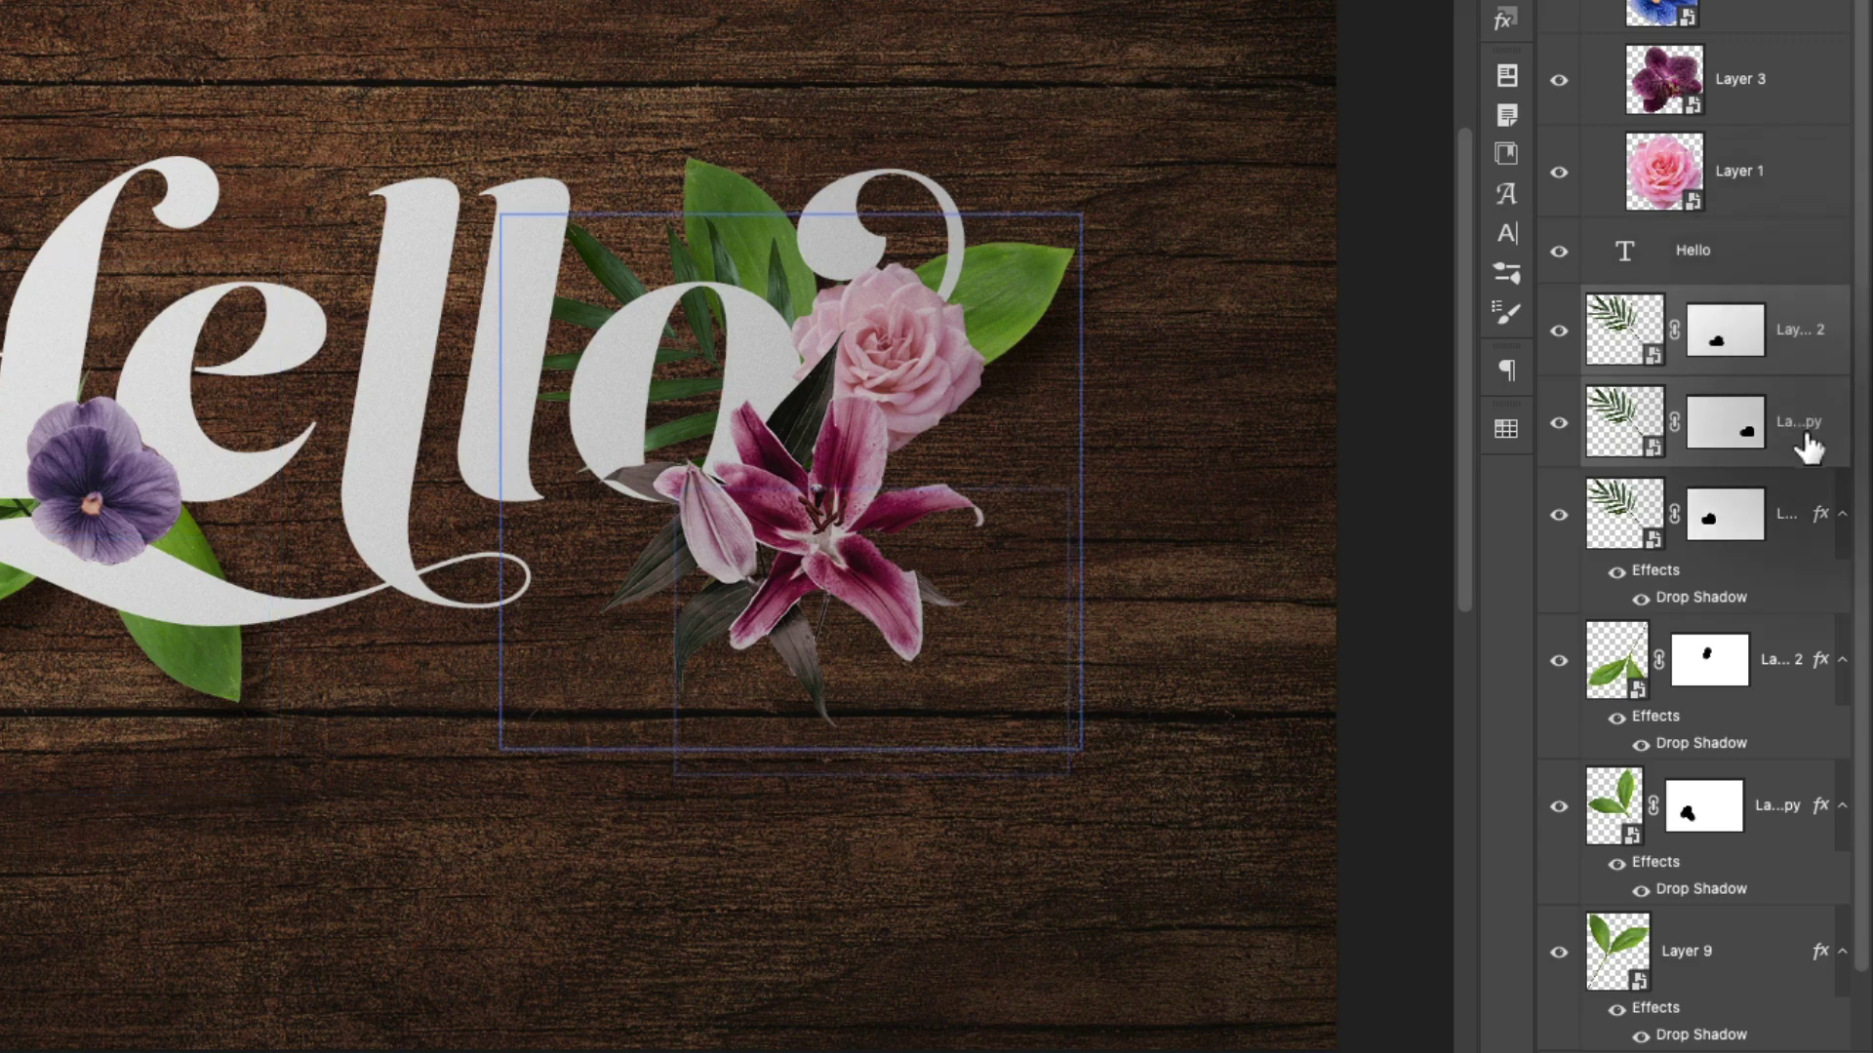
pyautogui.click(1804, 326)
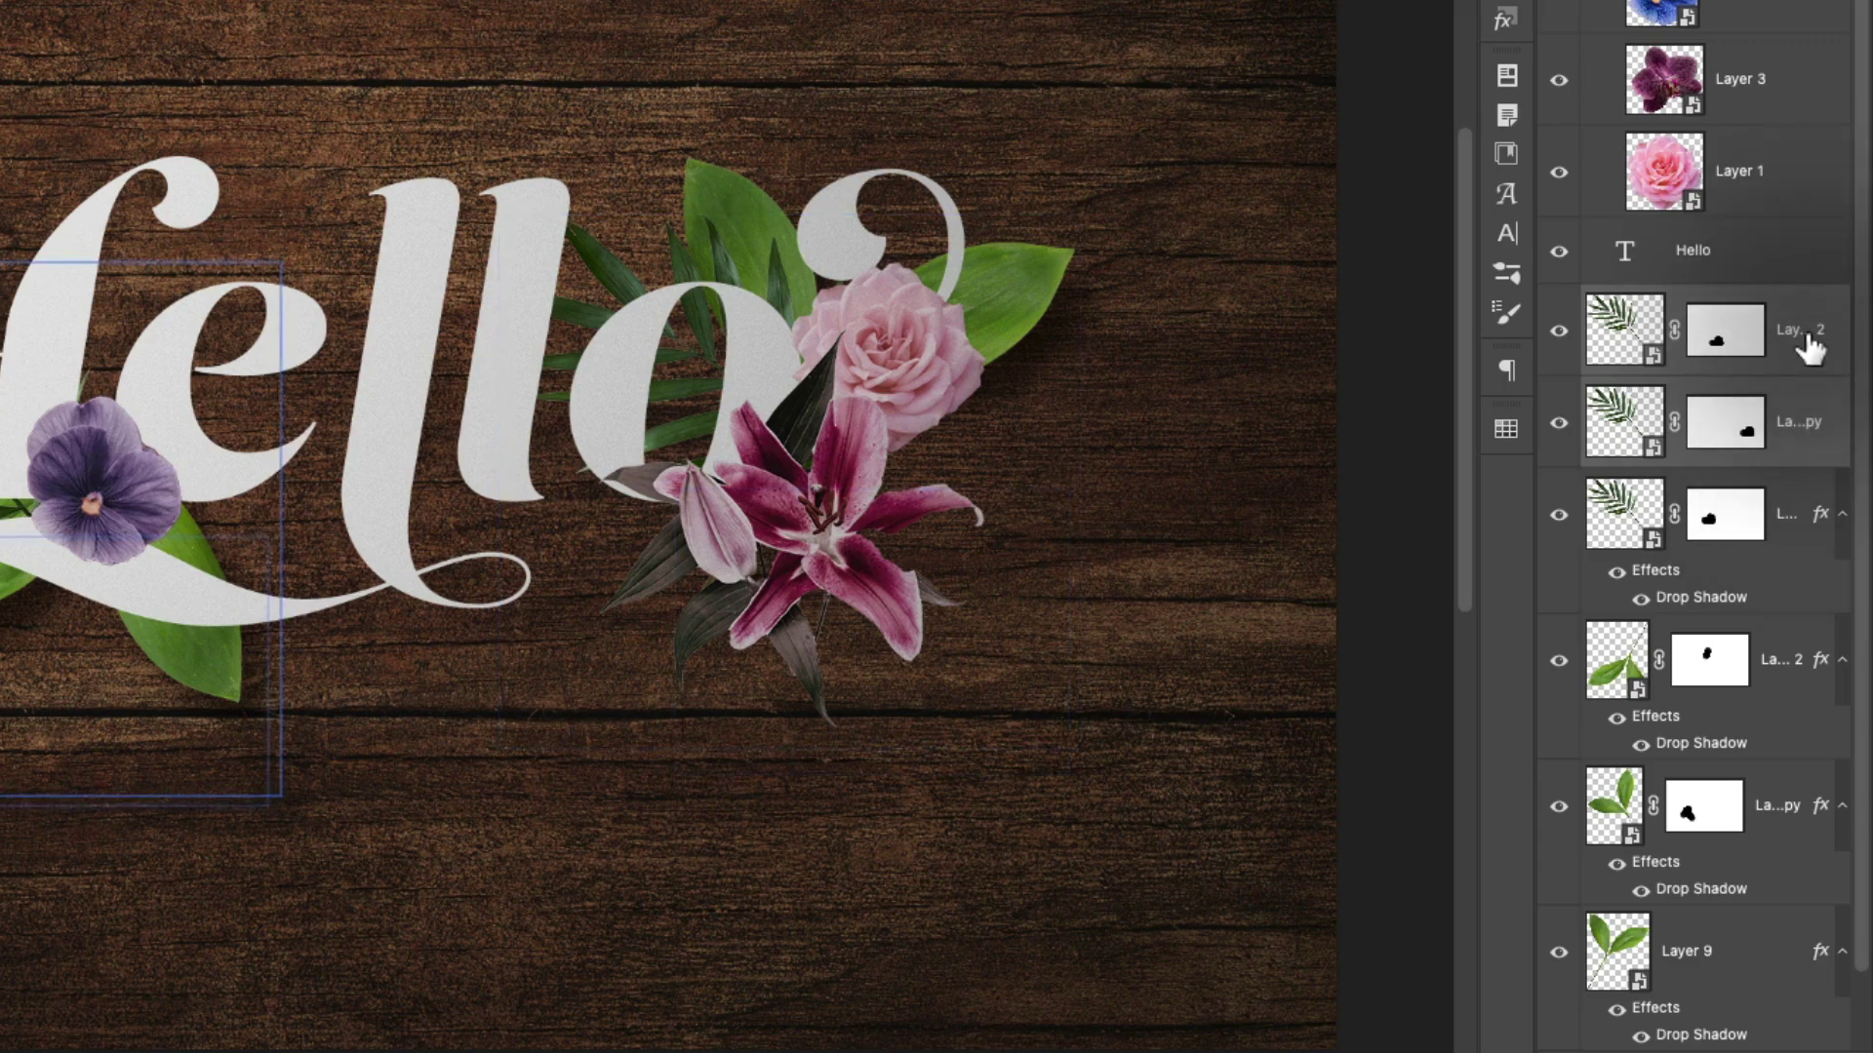
pyautogui.rightClick(1809, 346)
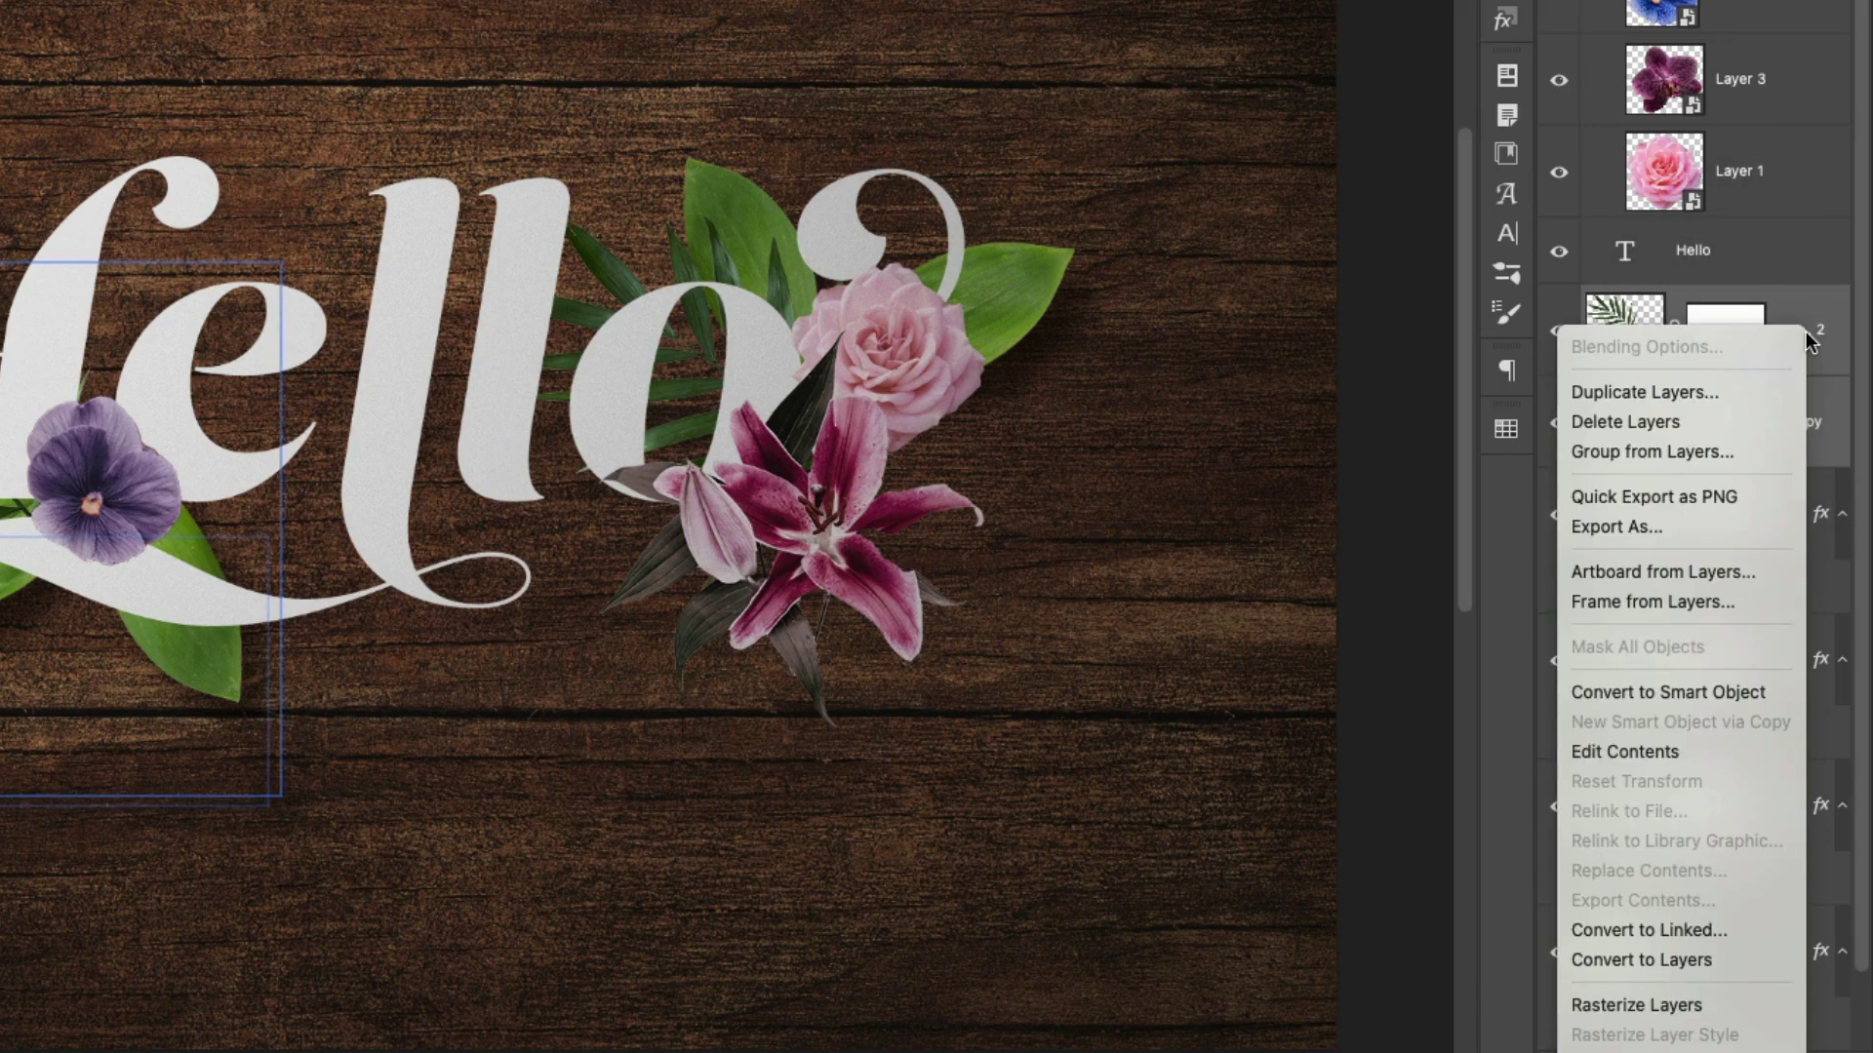
pyautogui.scroll(-5, 1755, 556)
pyautogui.scroll(-5, 1625, 443)
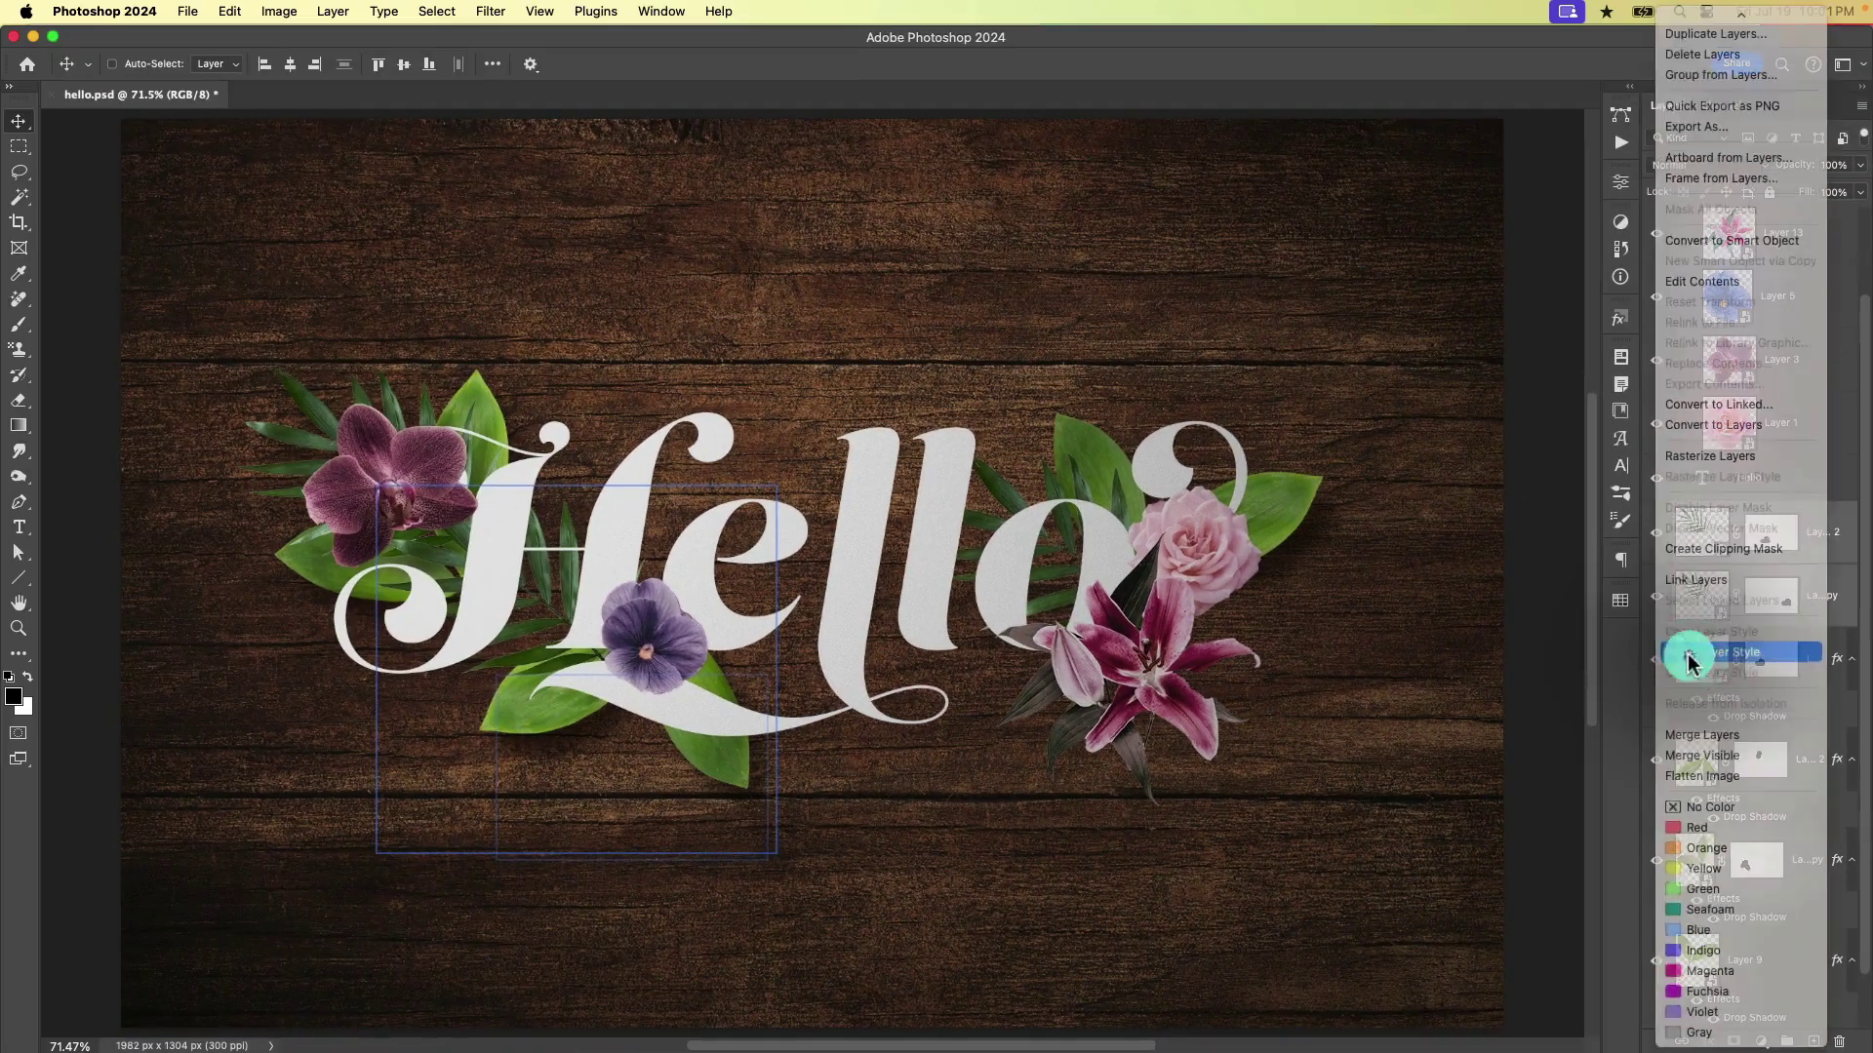
pyautogui.click(1629, 505)
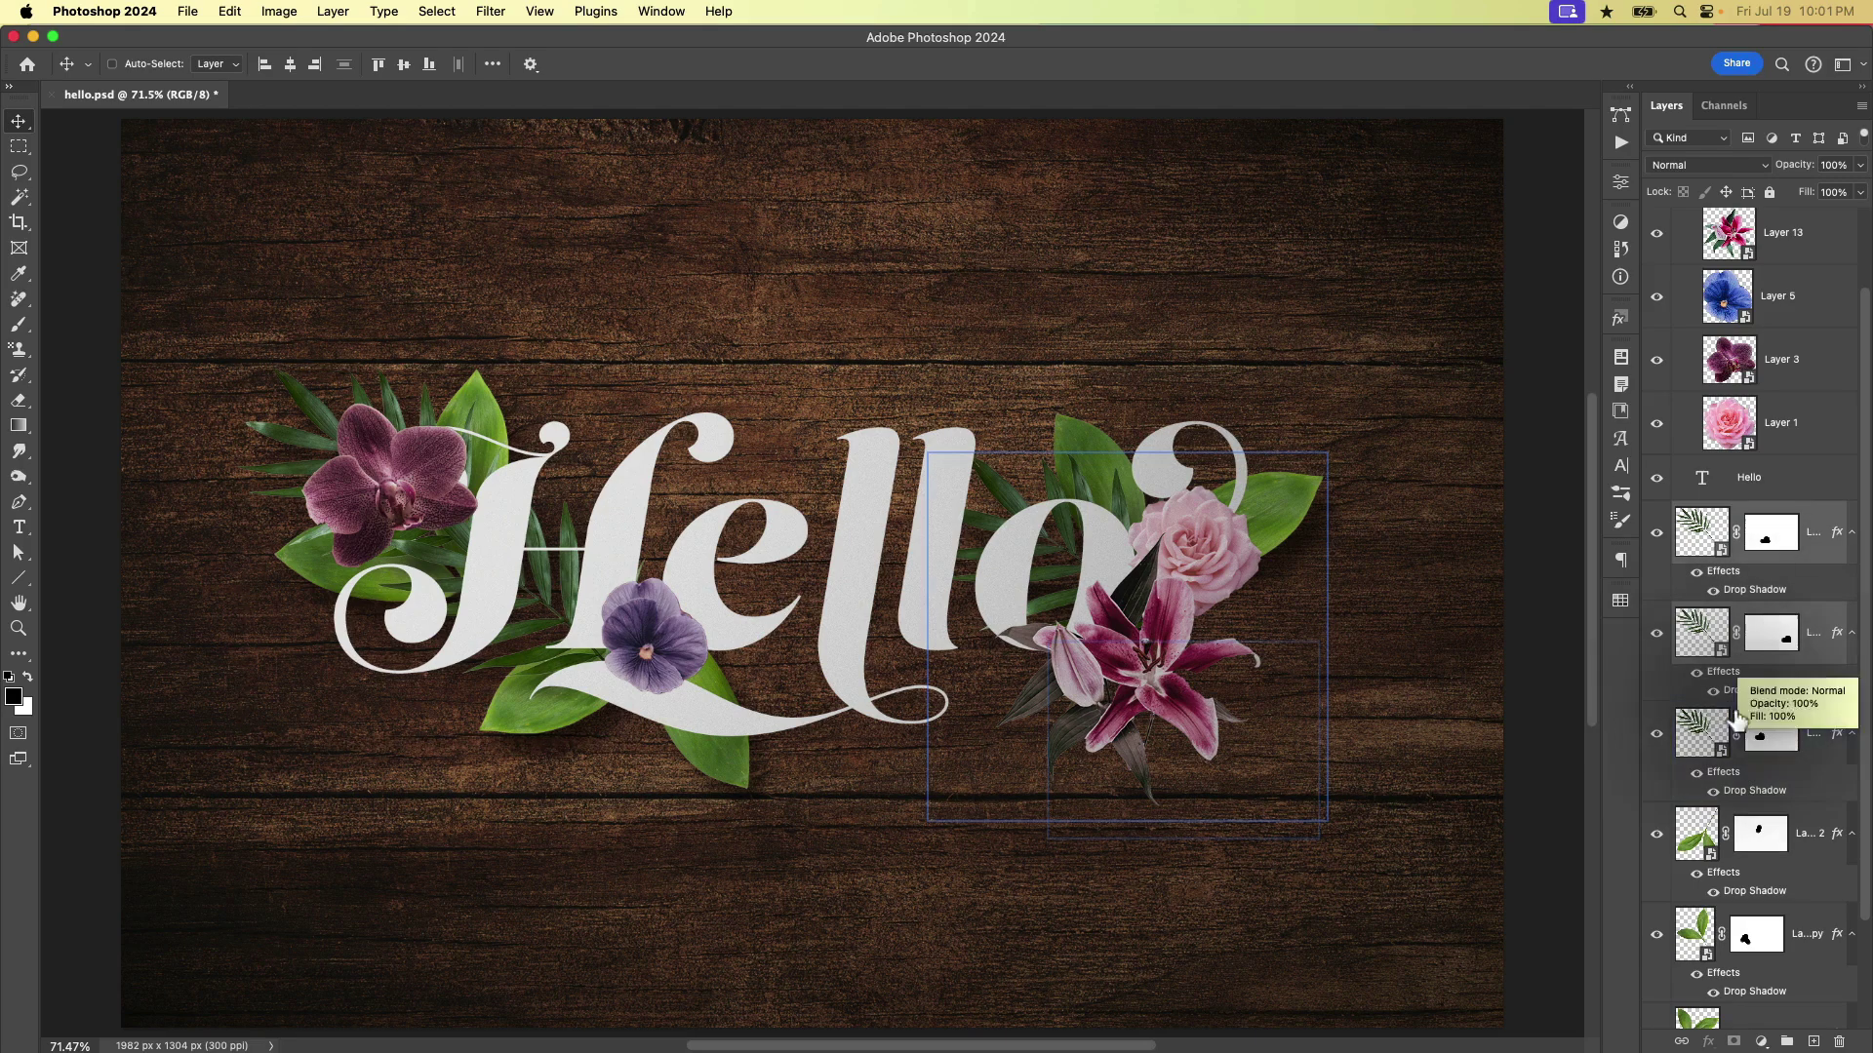
pyautogui.scroll(4, 1755, 622)
# - Toggle the FLOWERS group's visibility to compare the design with and without flowers
pyautogui.click(1772, 602)
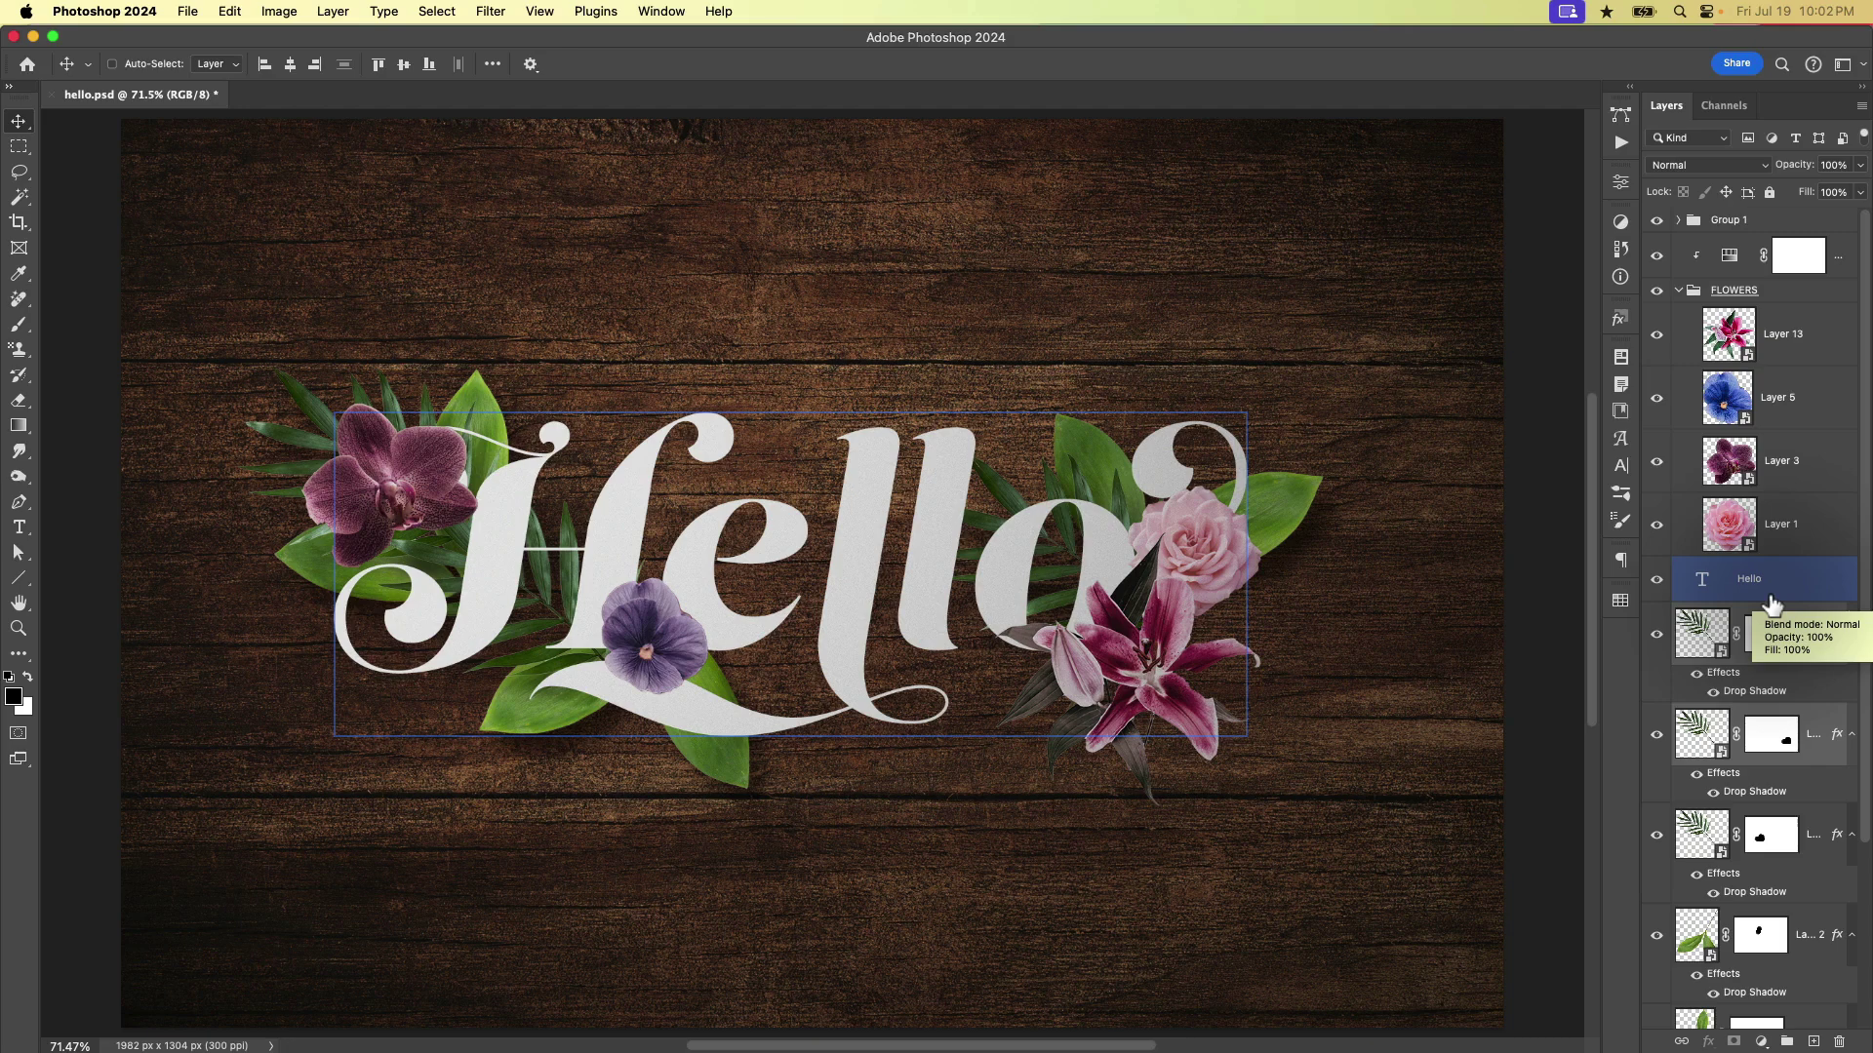
pyautogui.click(1824, 390)
pyautogui.click(1770, 306)
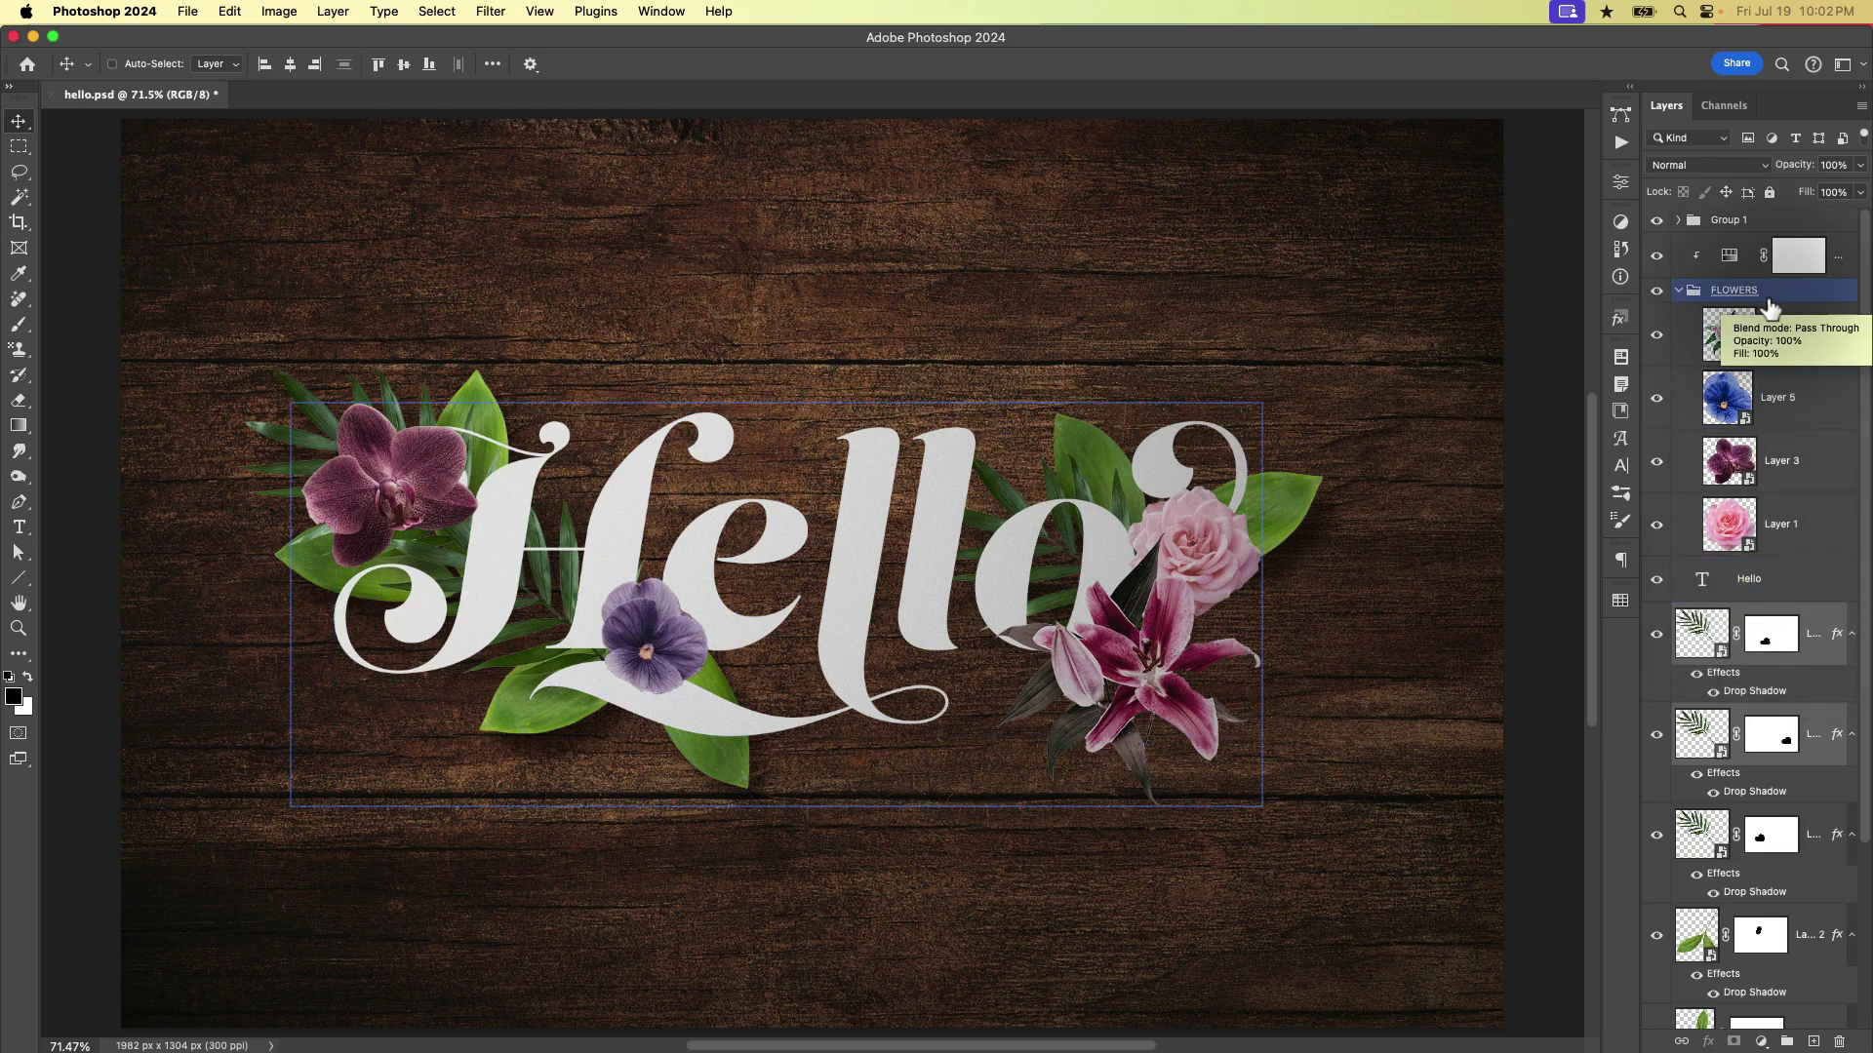
pyautogui.click(1714, 288)
pyautogui.click(1655, 291)
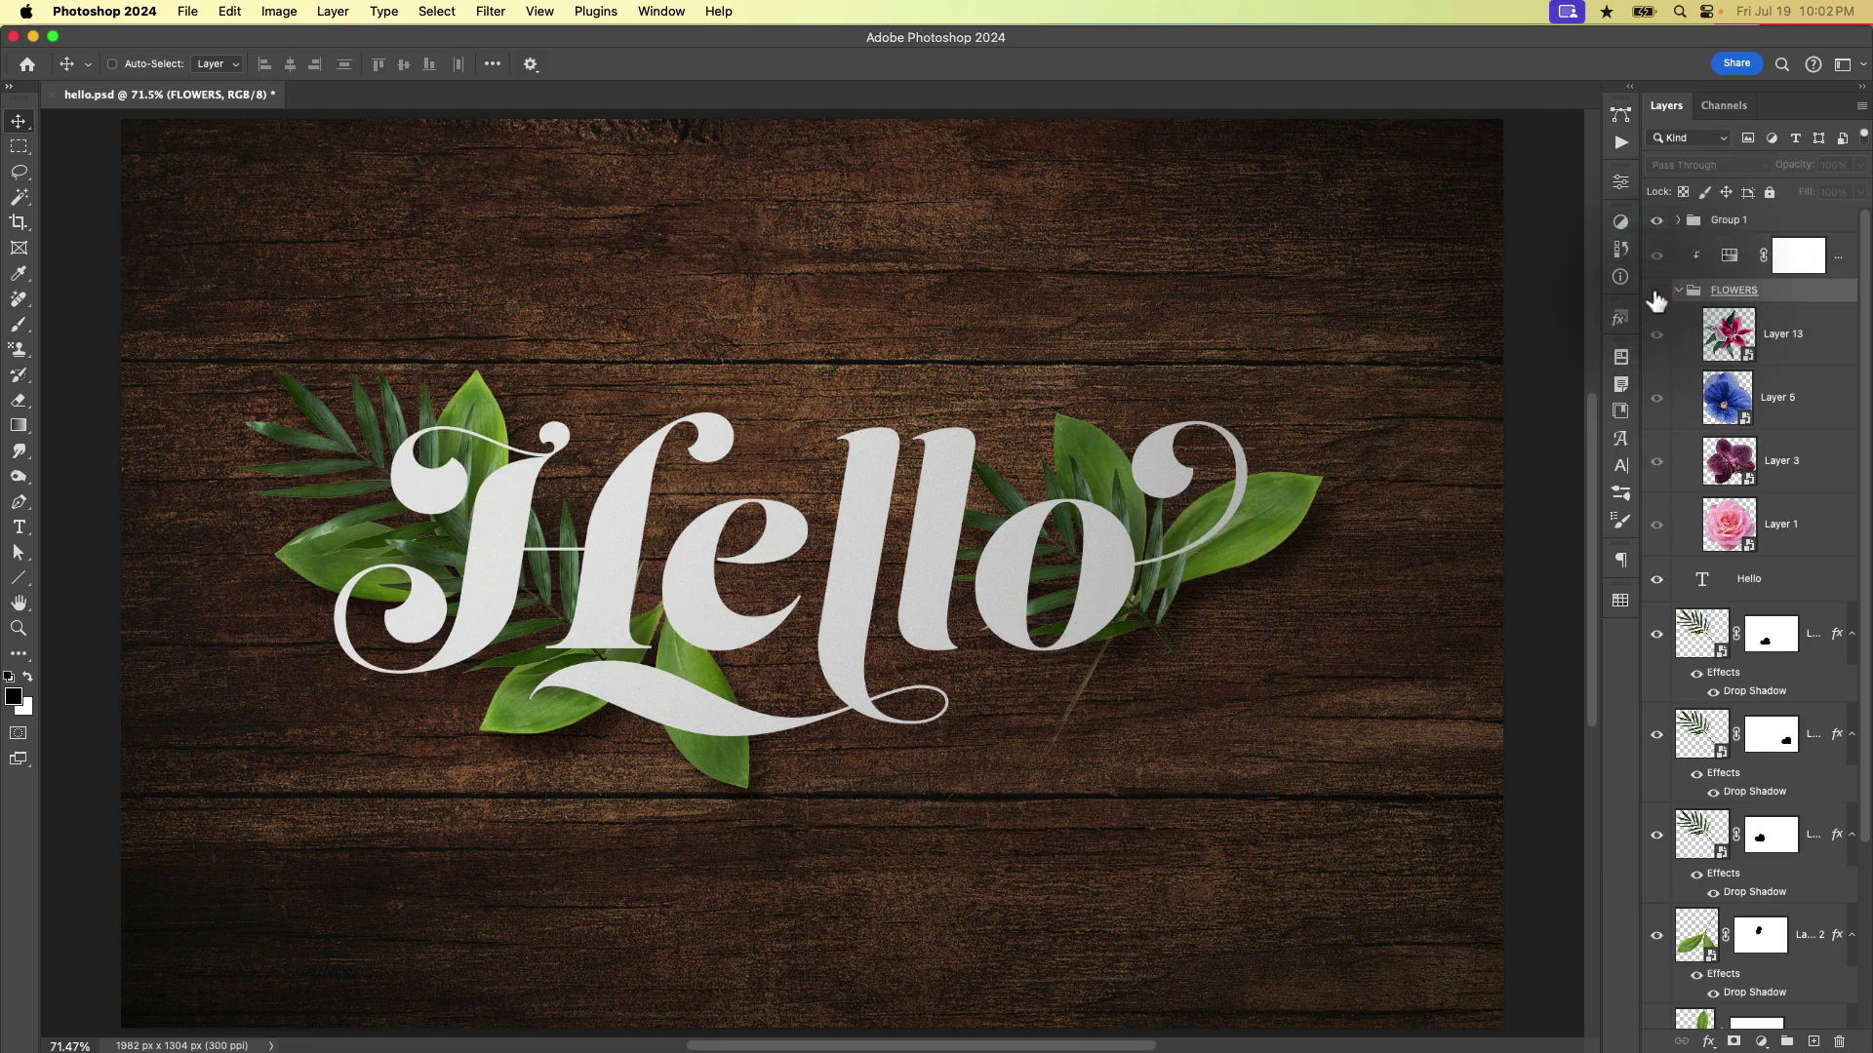
pyautogui.click(1656, 292)
pyautogui.click(1655, 291)
pyautogui.click(1656, 292)
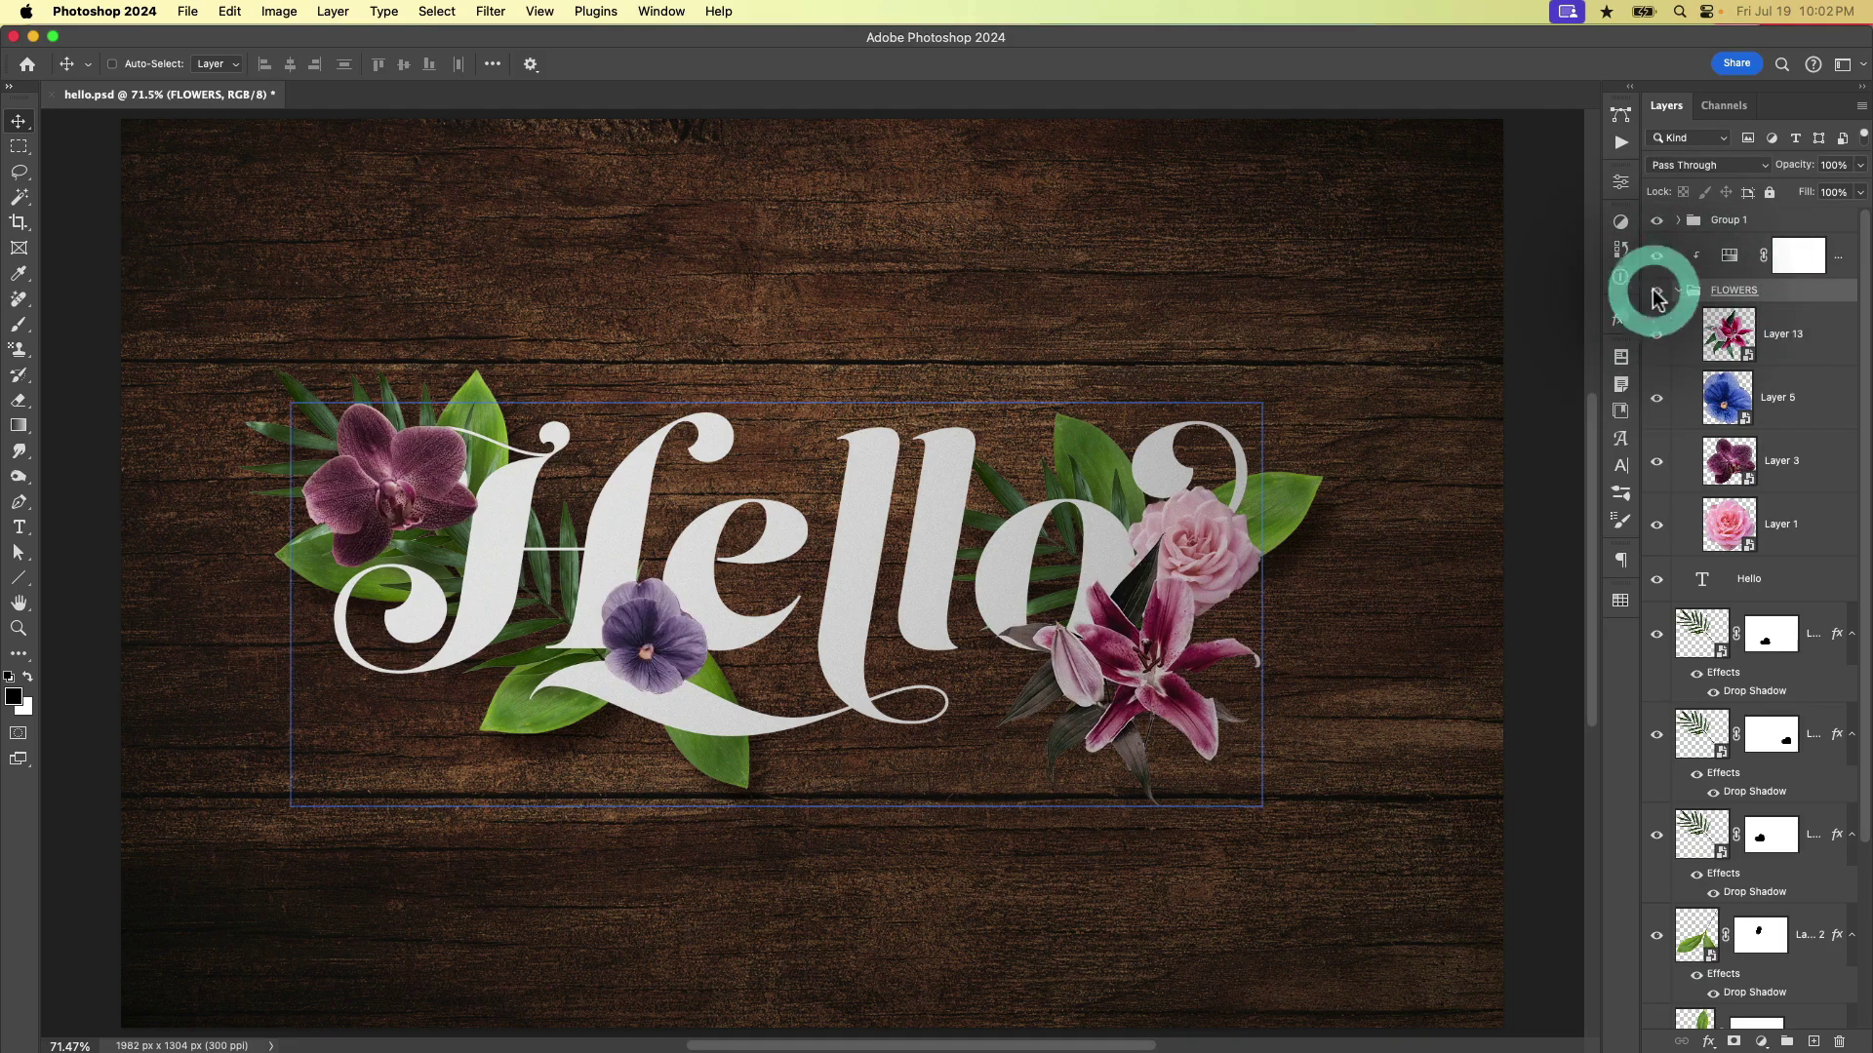
# - Paste the copied soft brown drop shadow onto the FLOWERS group
pyautogui.click(1792, 329)
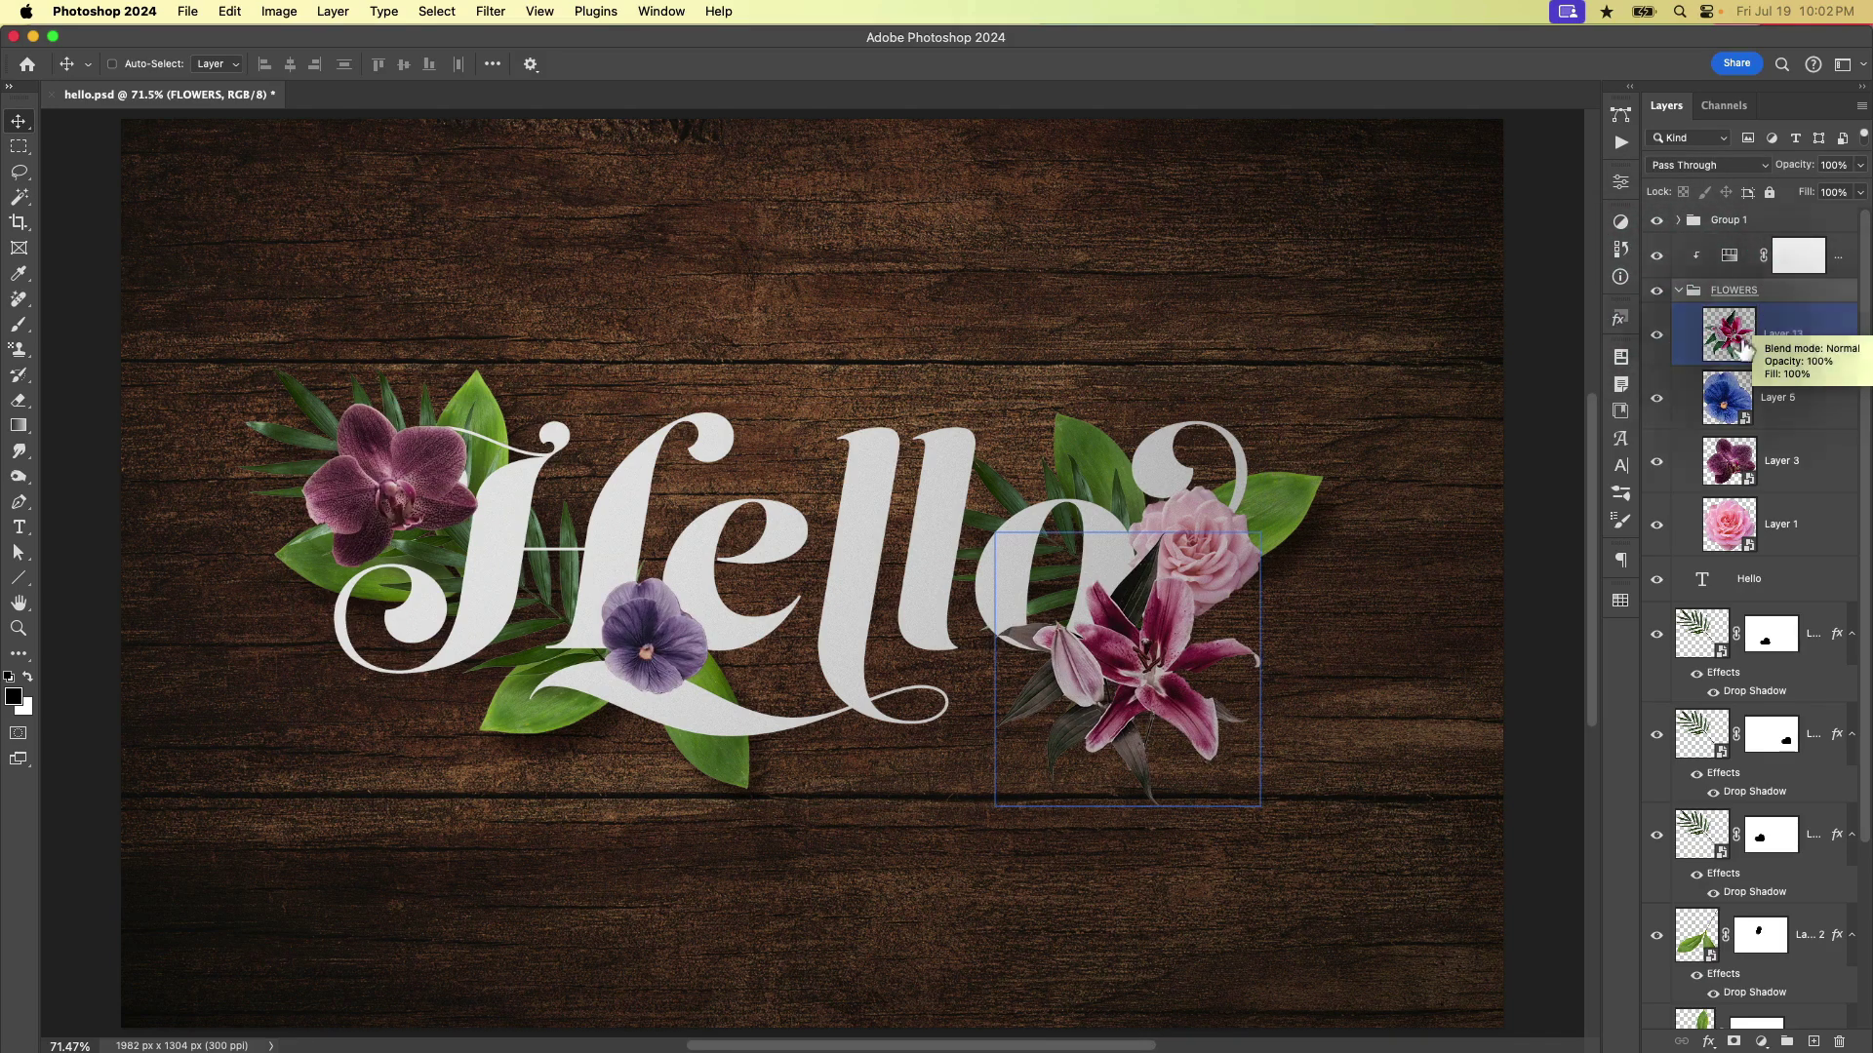
pyautogui.keyDown('super'); pyautogui.click(1793, 329); pyautogui.keyUp('super')
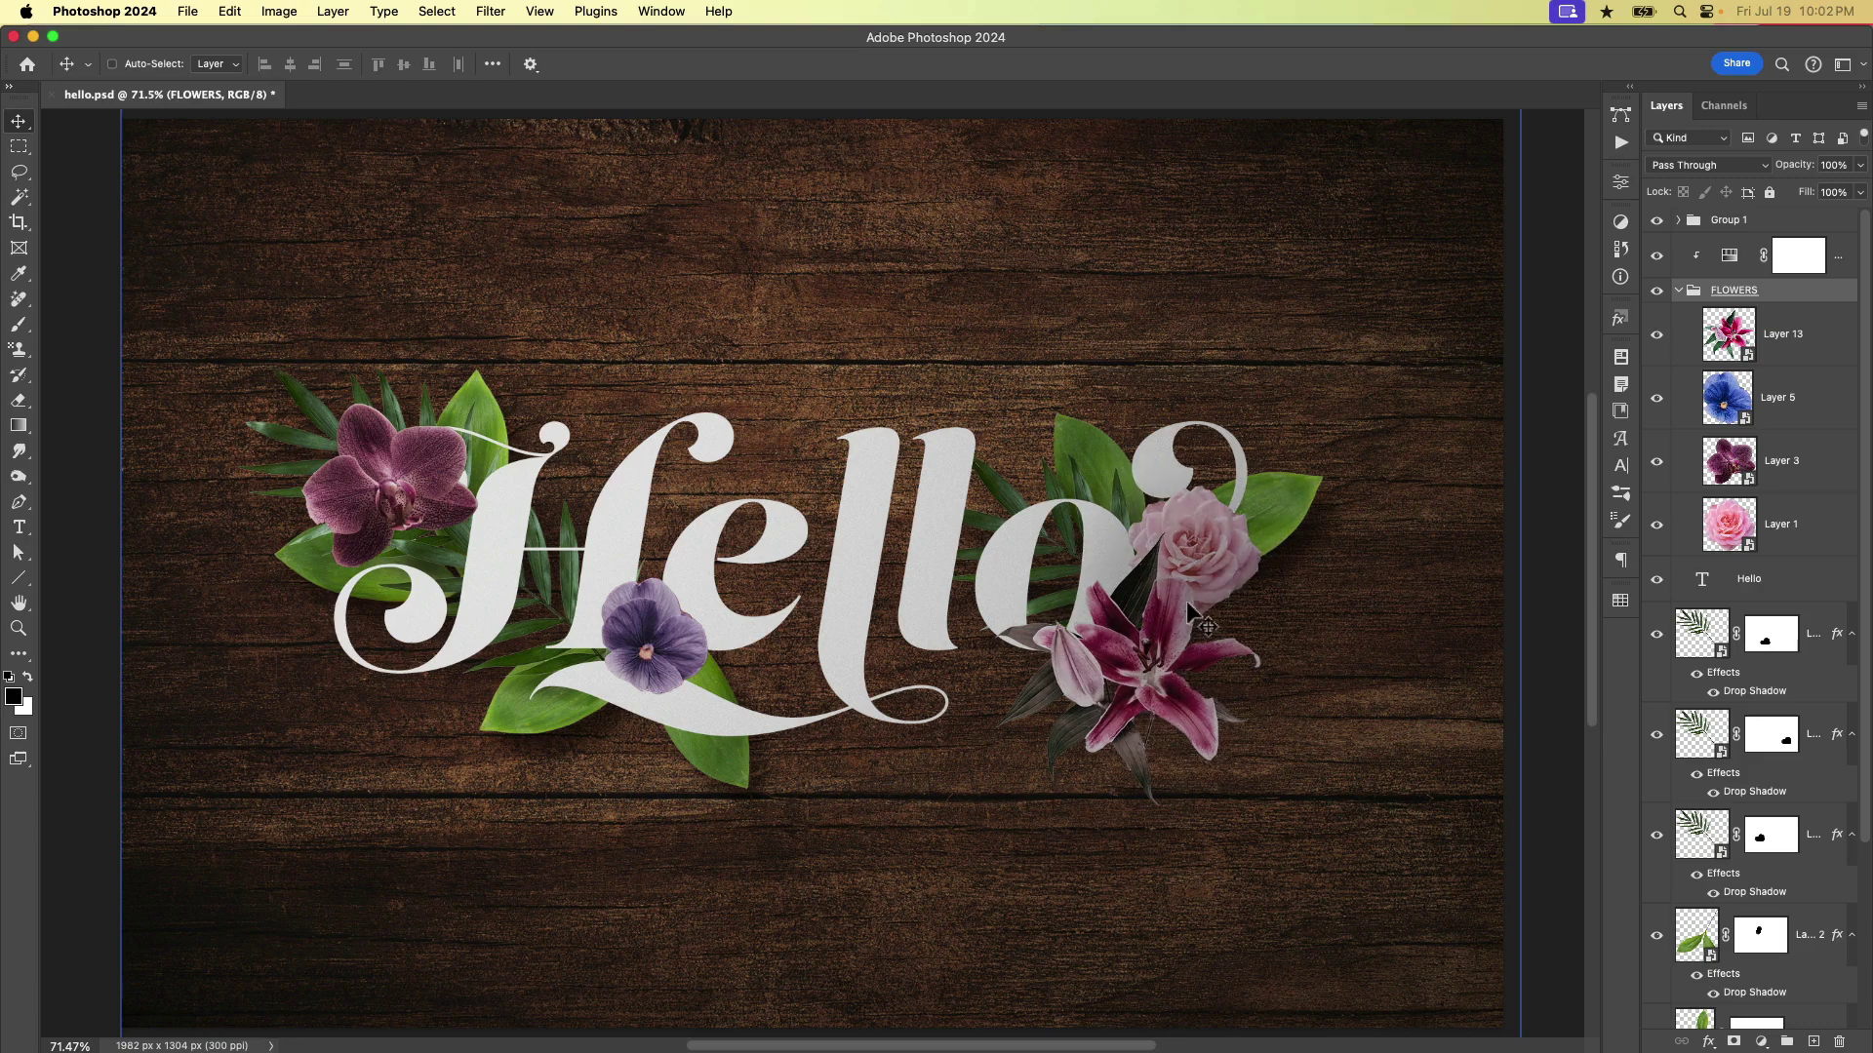
pyautogui.click(1776, 348)
pyautogui.click(1785, 536)
pyautogui.keyDown('super'); pyautogui.click(1785, 535); pyautogui.keyUp('super')
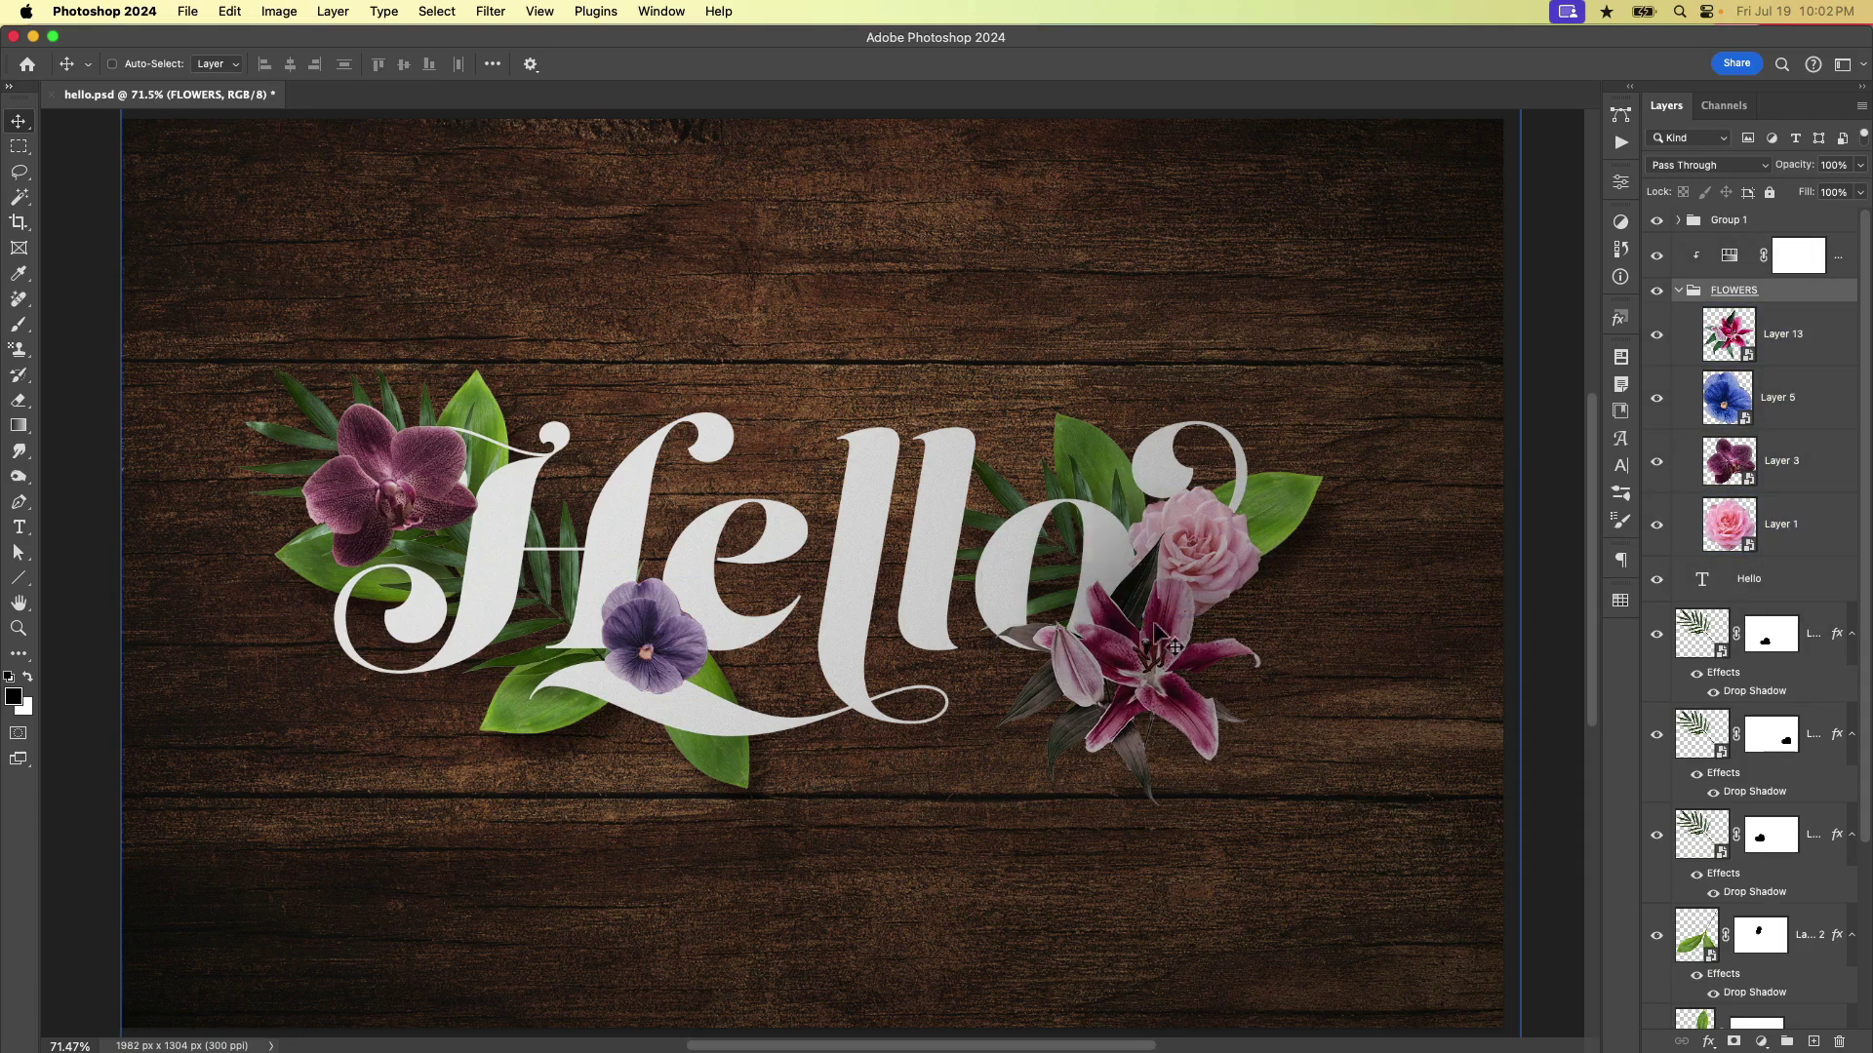
pyautogui.click(1738, 310)
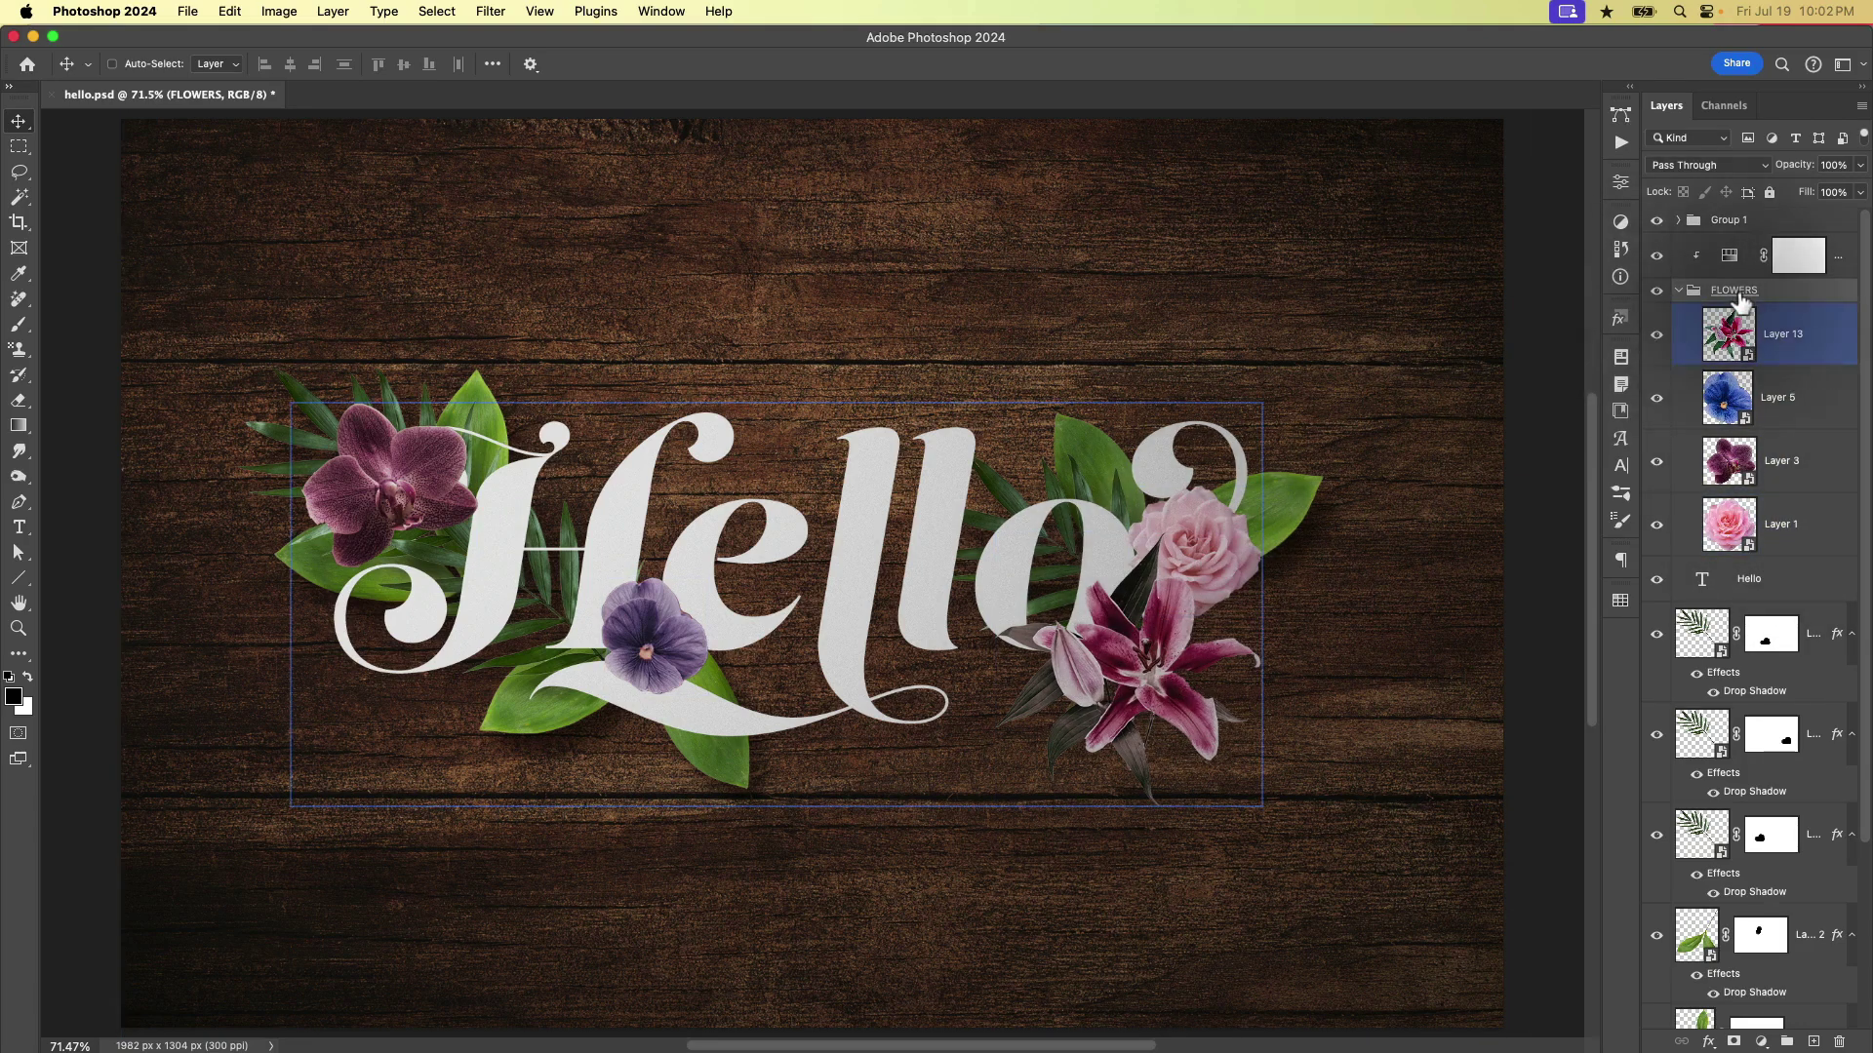
pyautogui.rightClick(1739, 295)
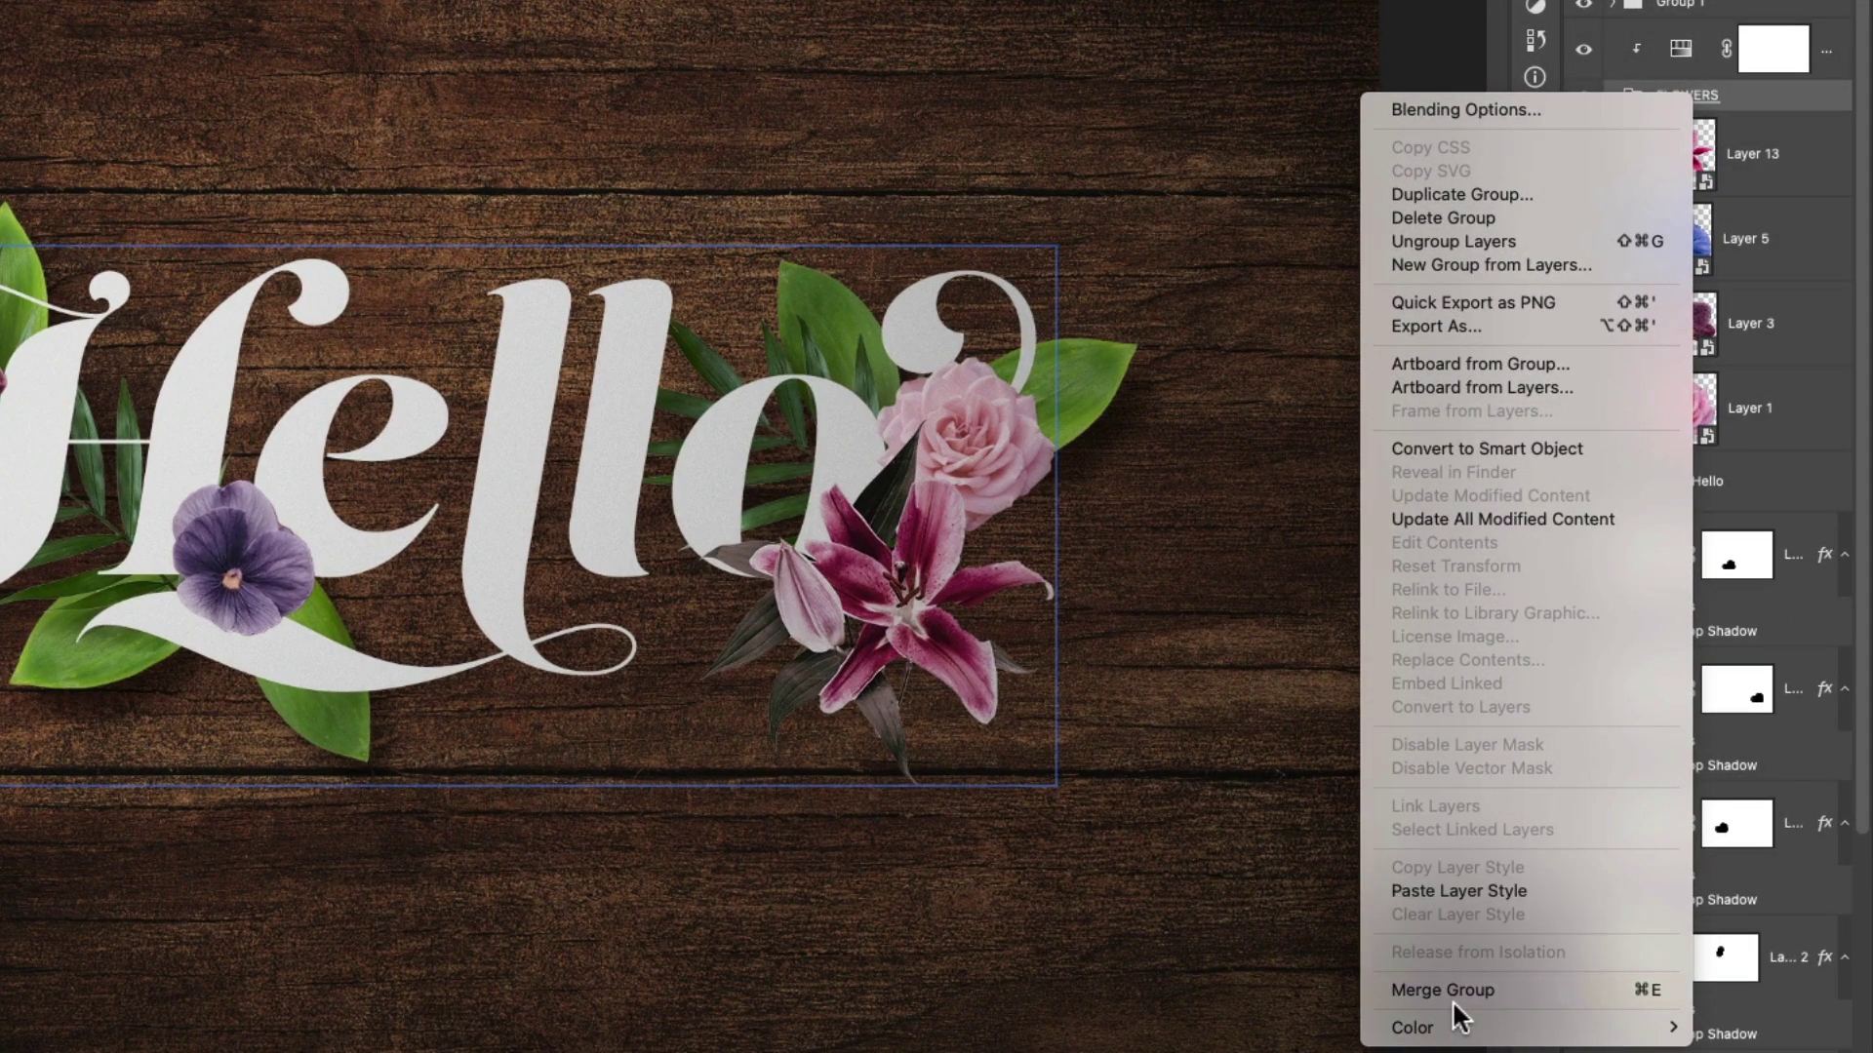
pyautogui.click(1446, 887)
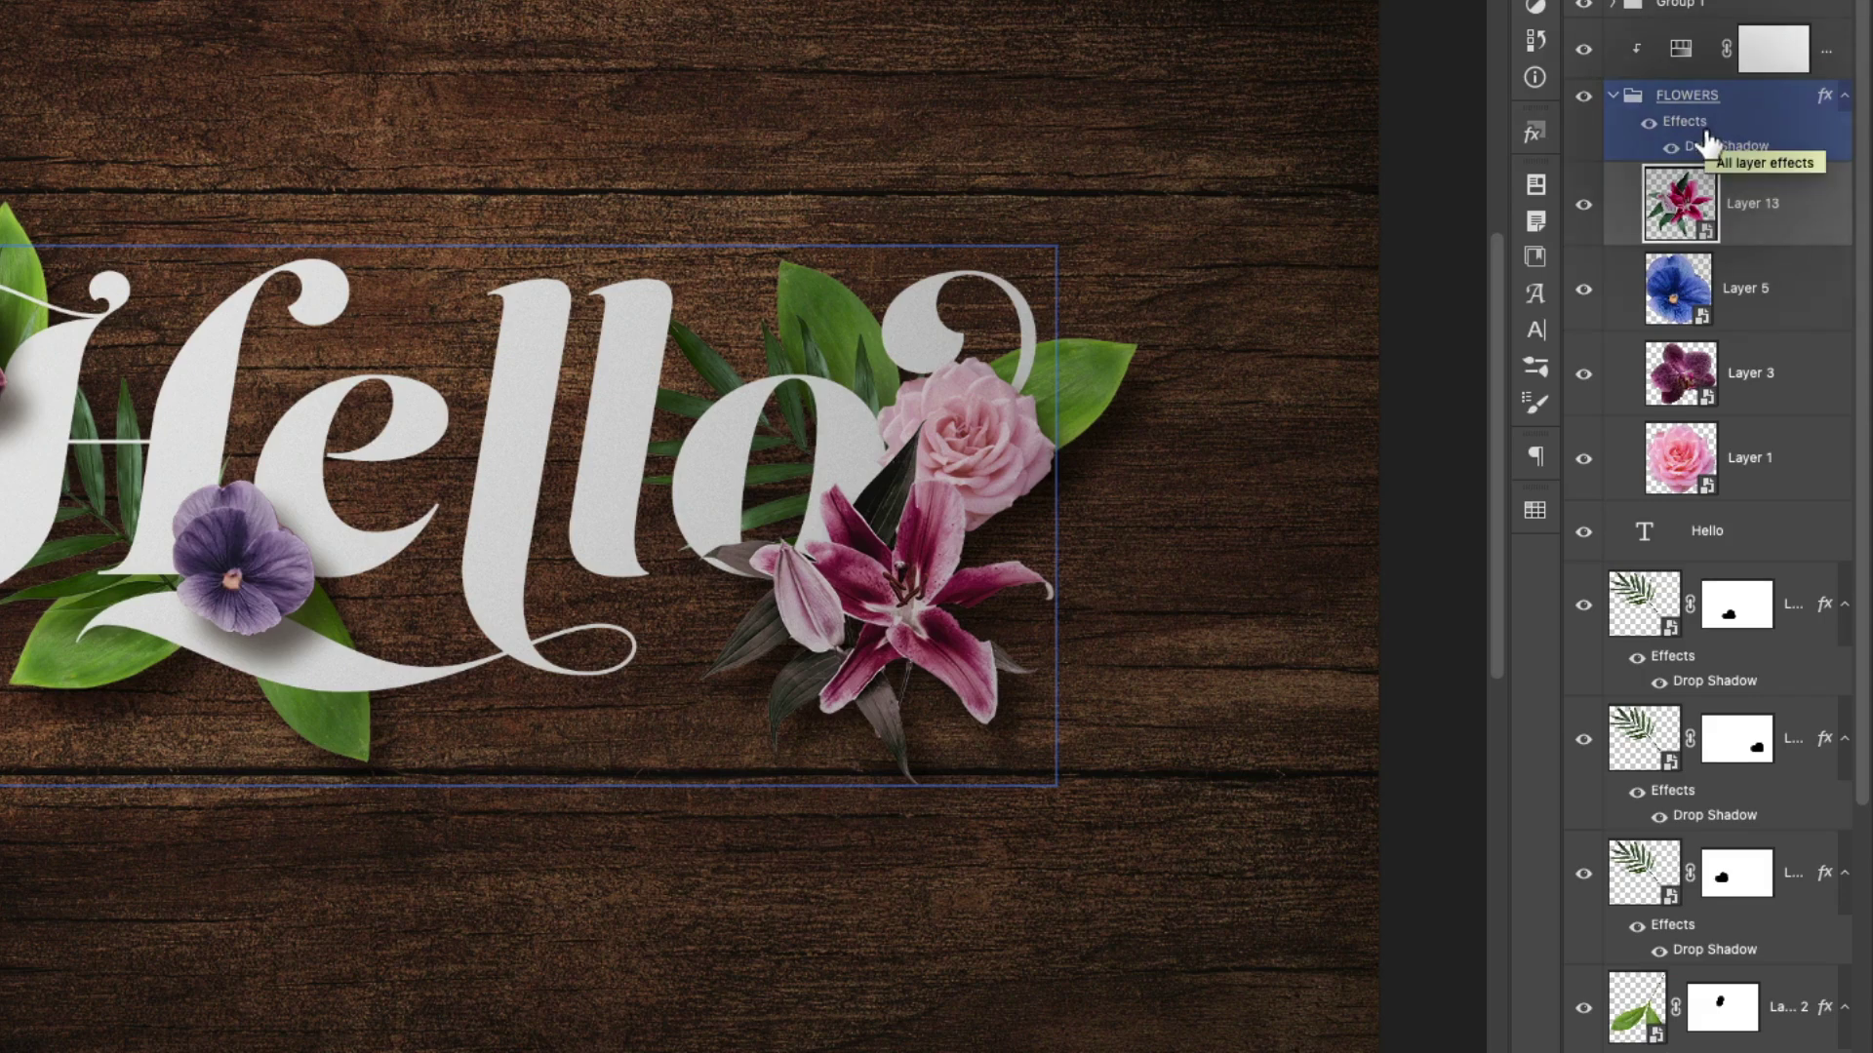
# - Select the pansy and lily (Layer 13) flower layers and clear their layer style
pyautogui.click(1734, 288)
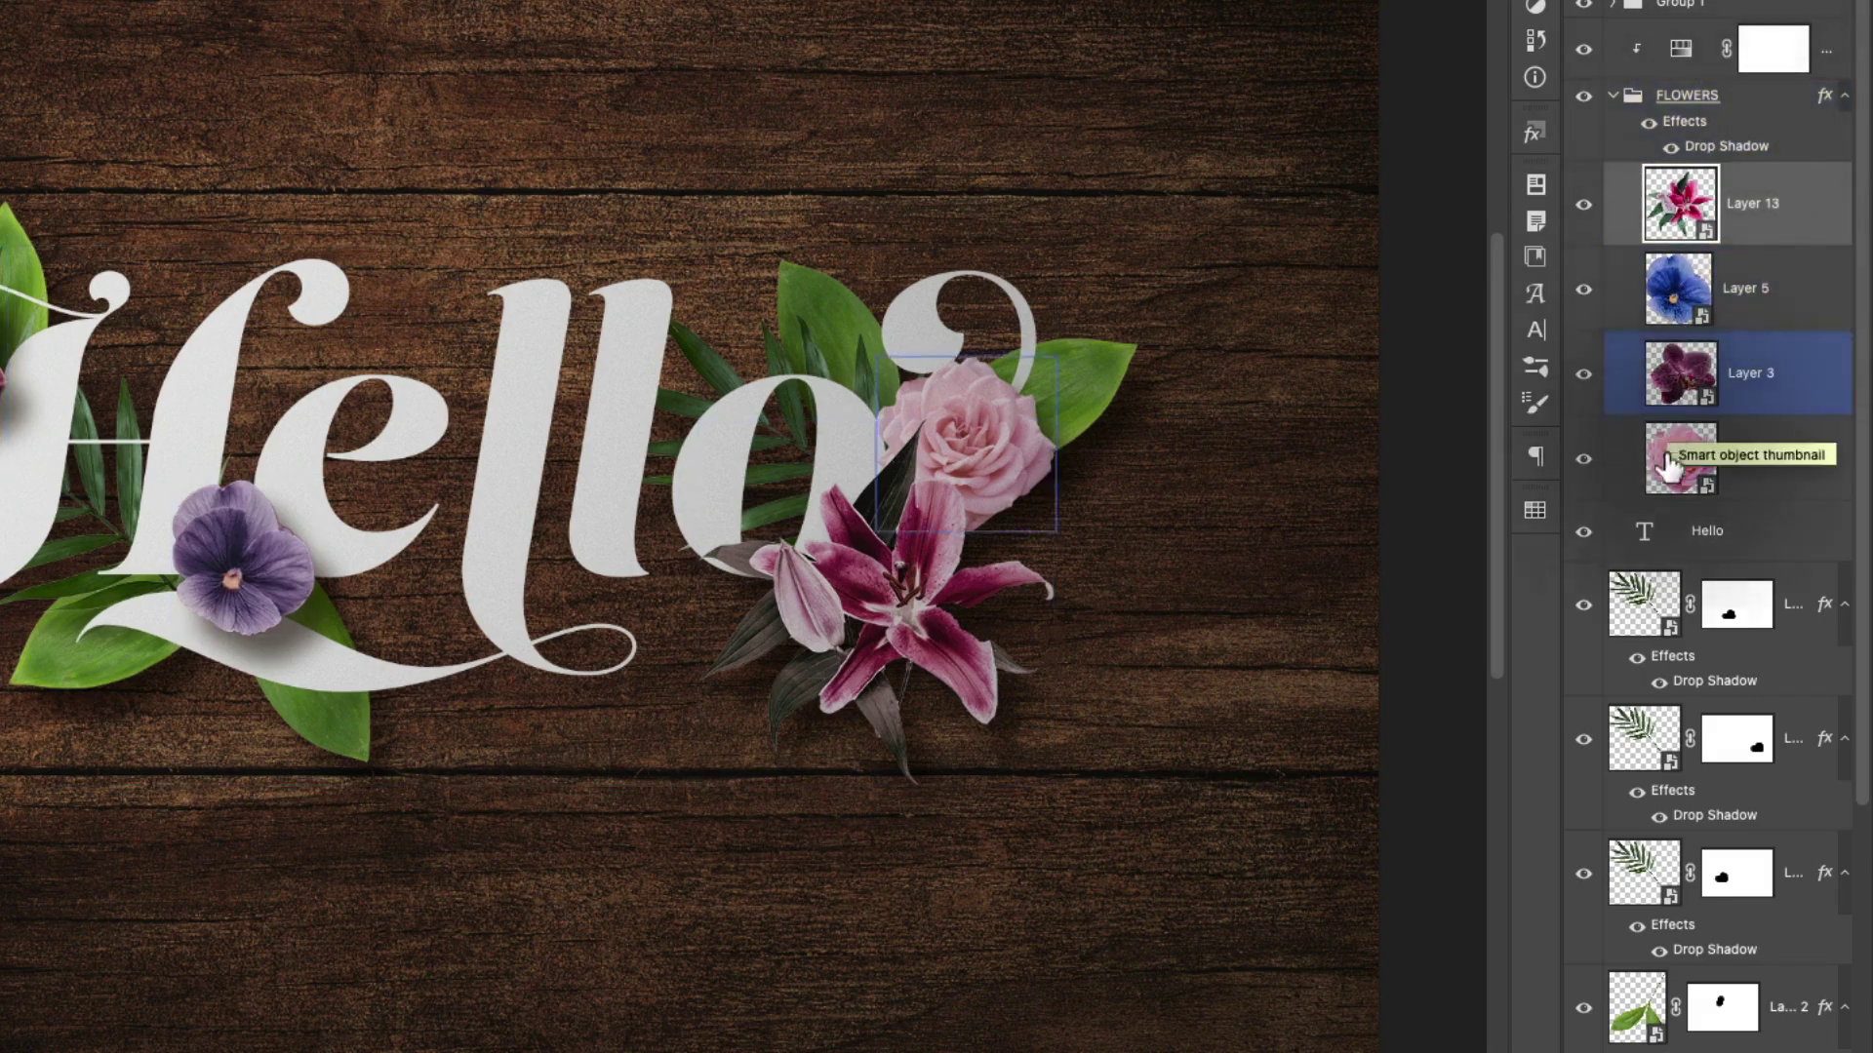
pyautogui.click(1736, 230)
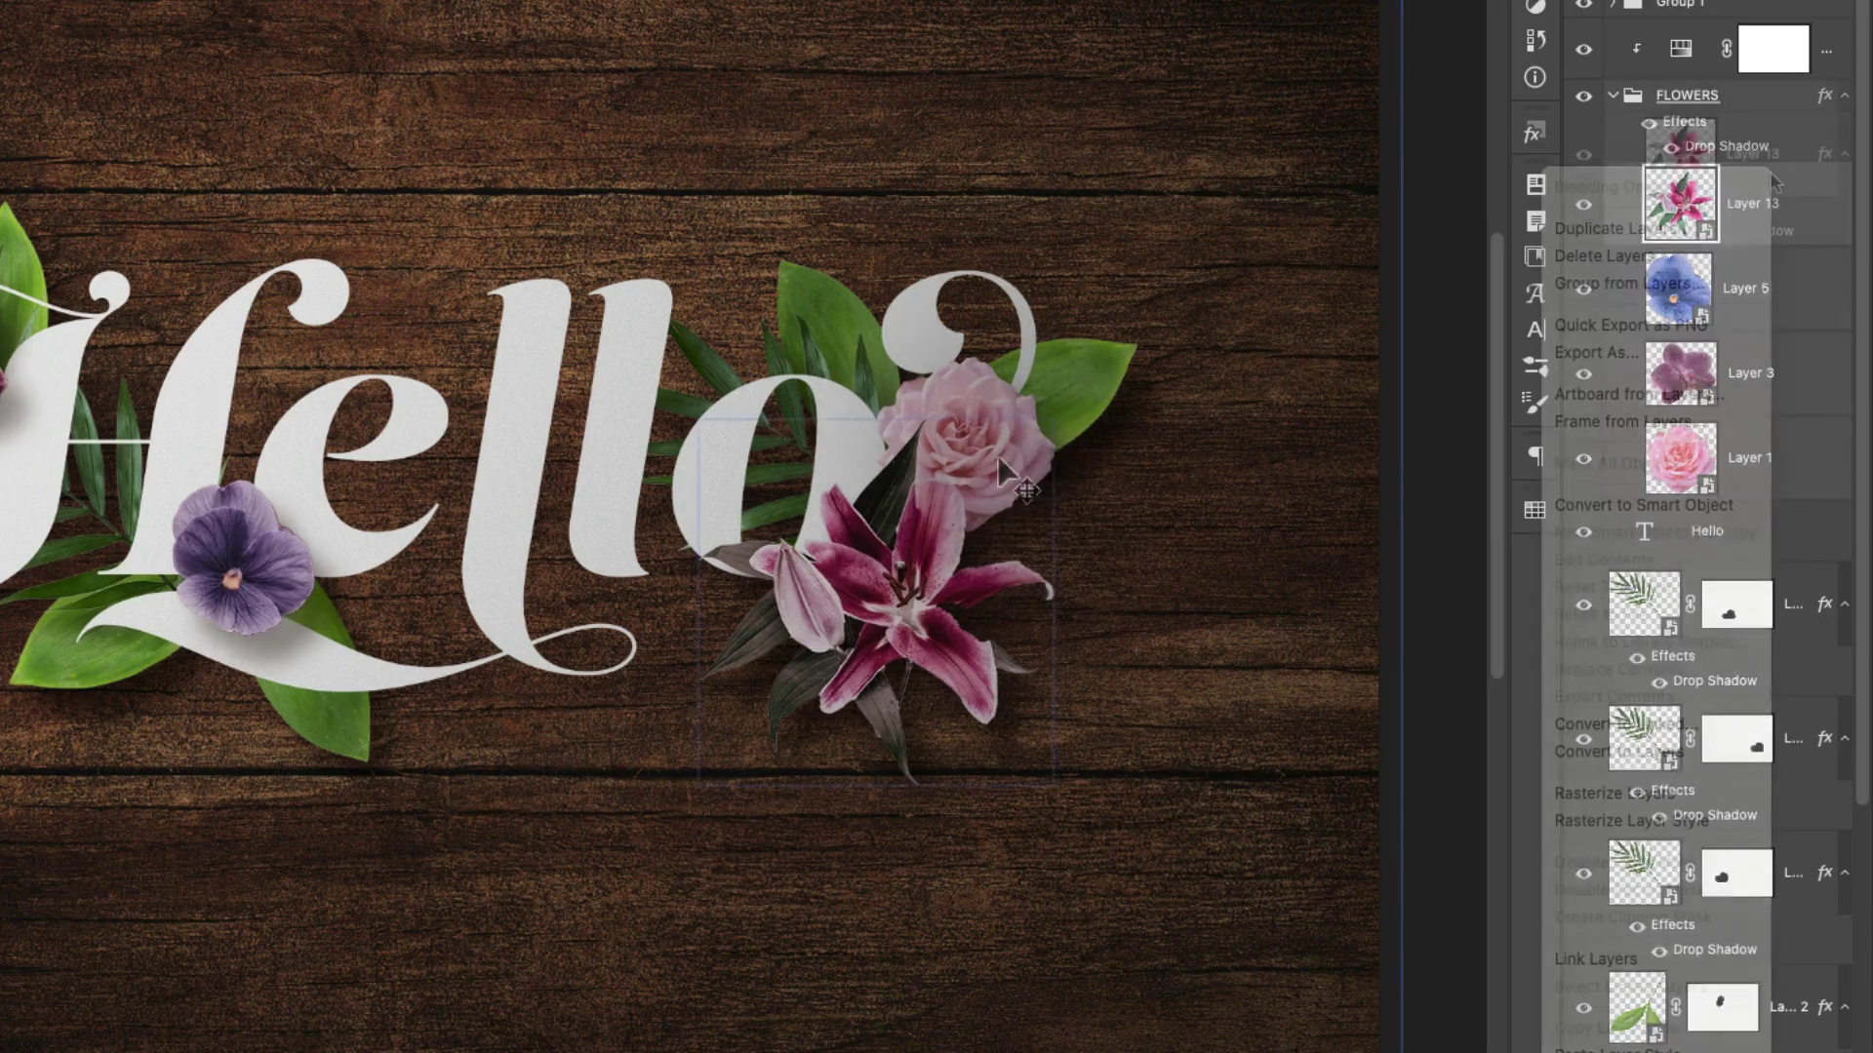
pyautogui.rightClick(1769, 172)
pyautogui.scroll(-5, 1609, 1014)
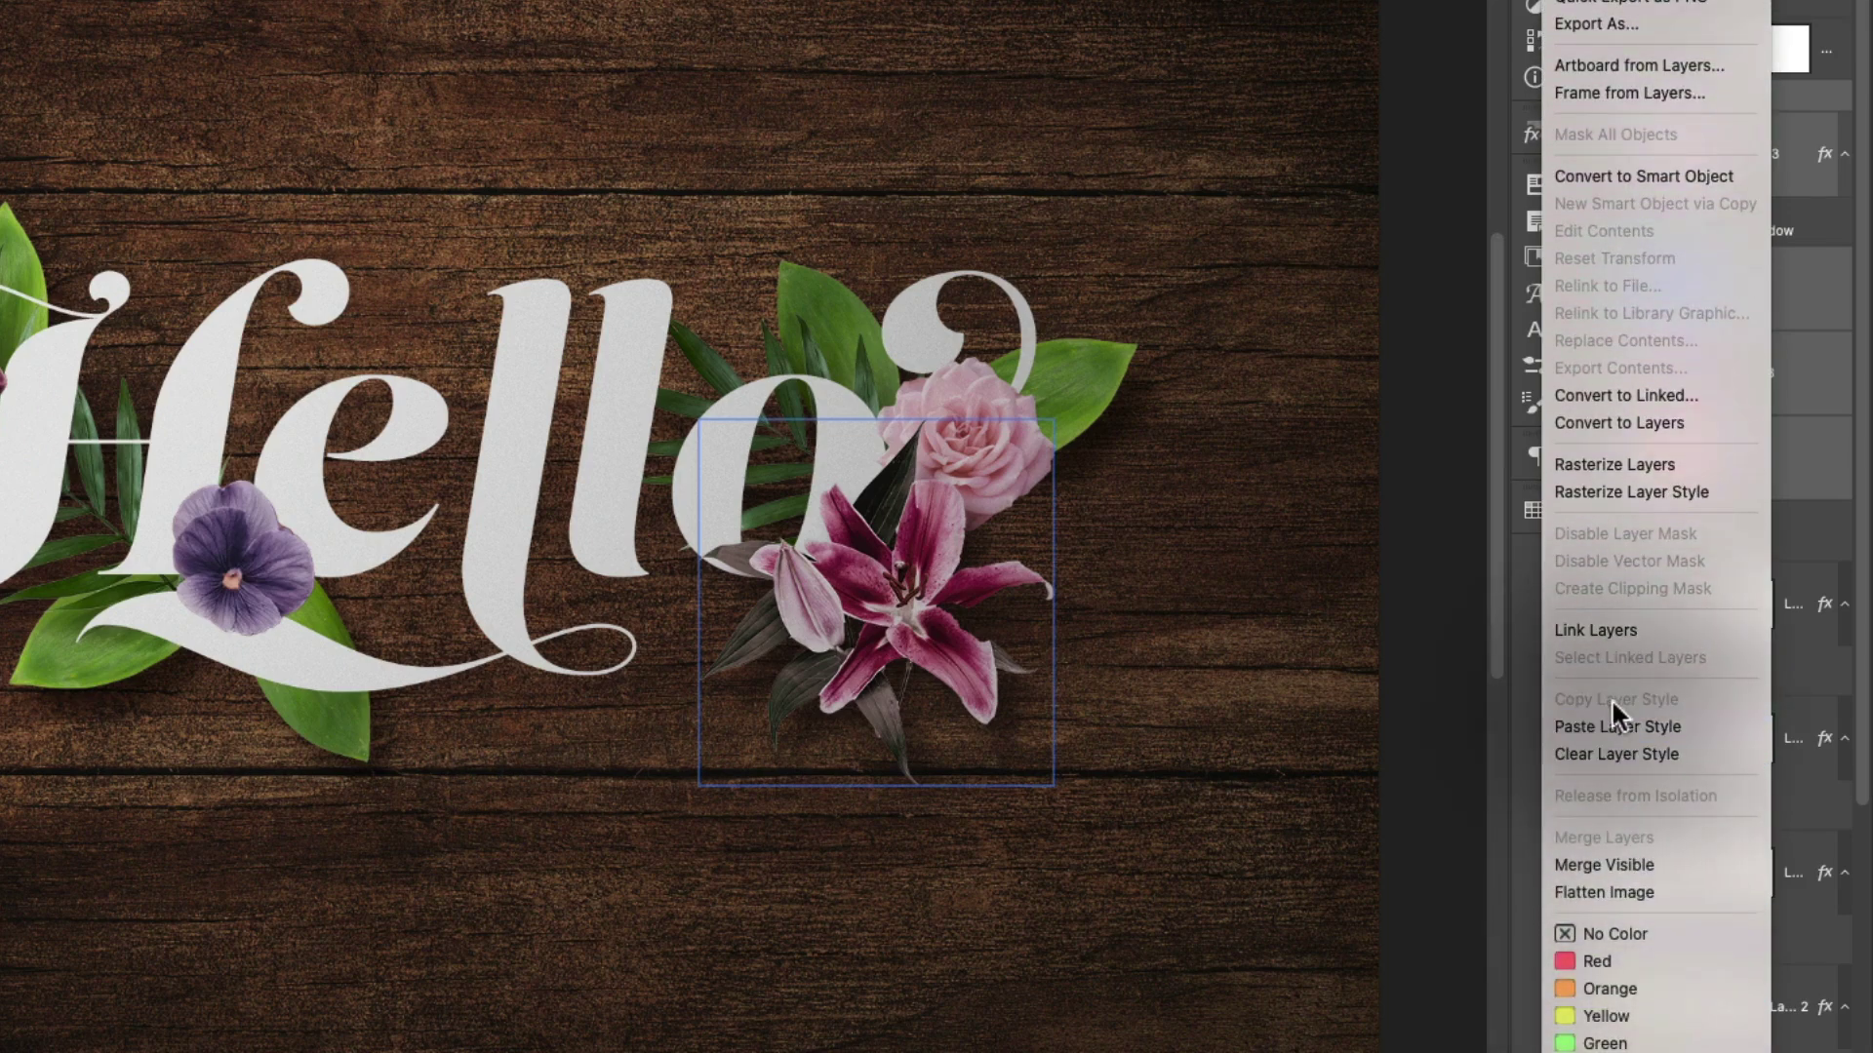
pyautogui.click(1612, 754)
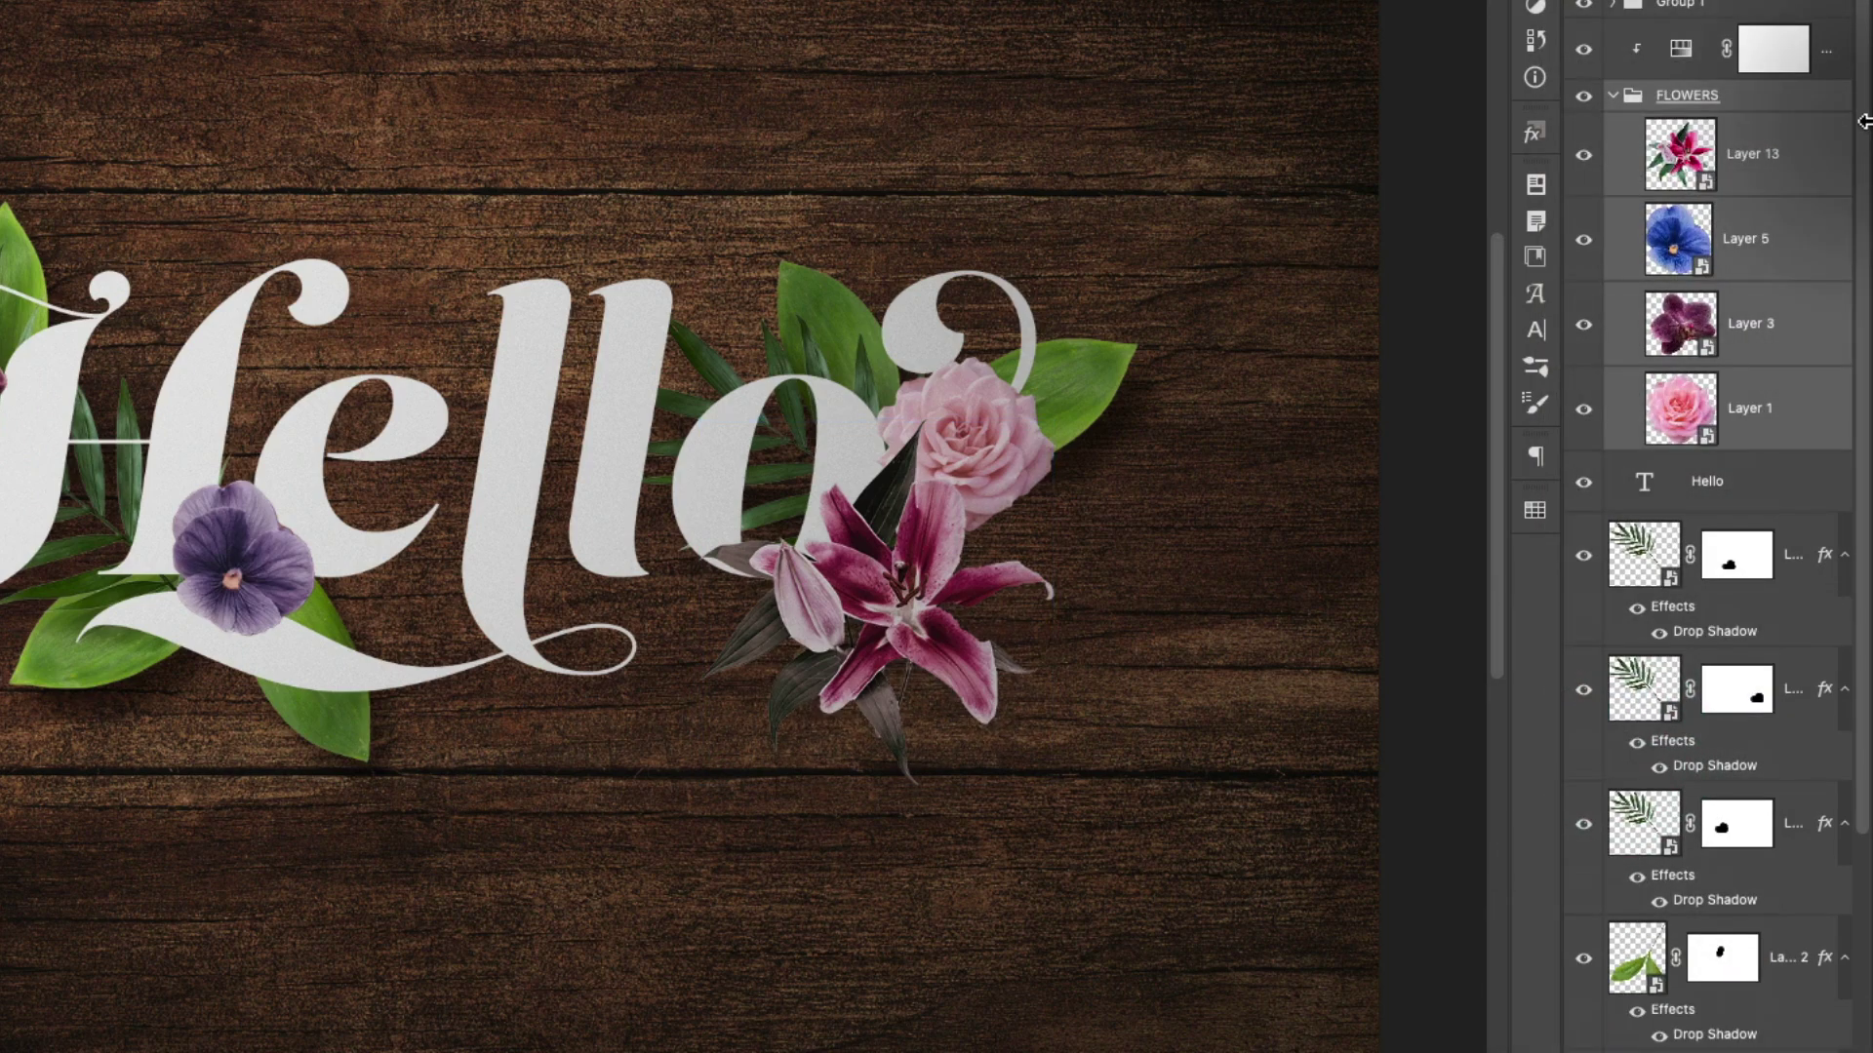
pyautogui.moveTo(1751, 54); pyautogui.dragTo(1727, 103)
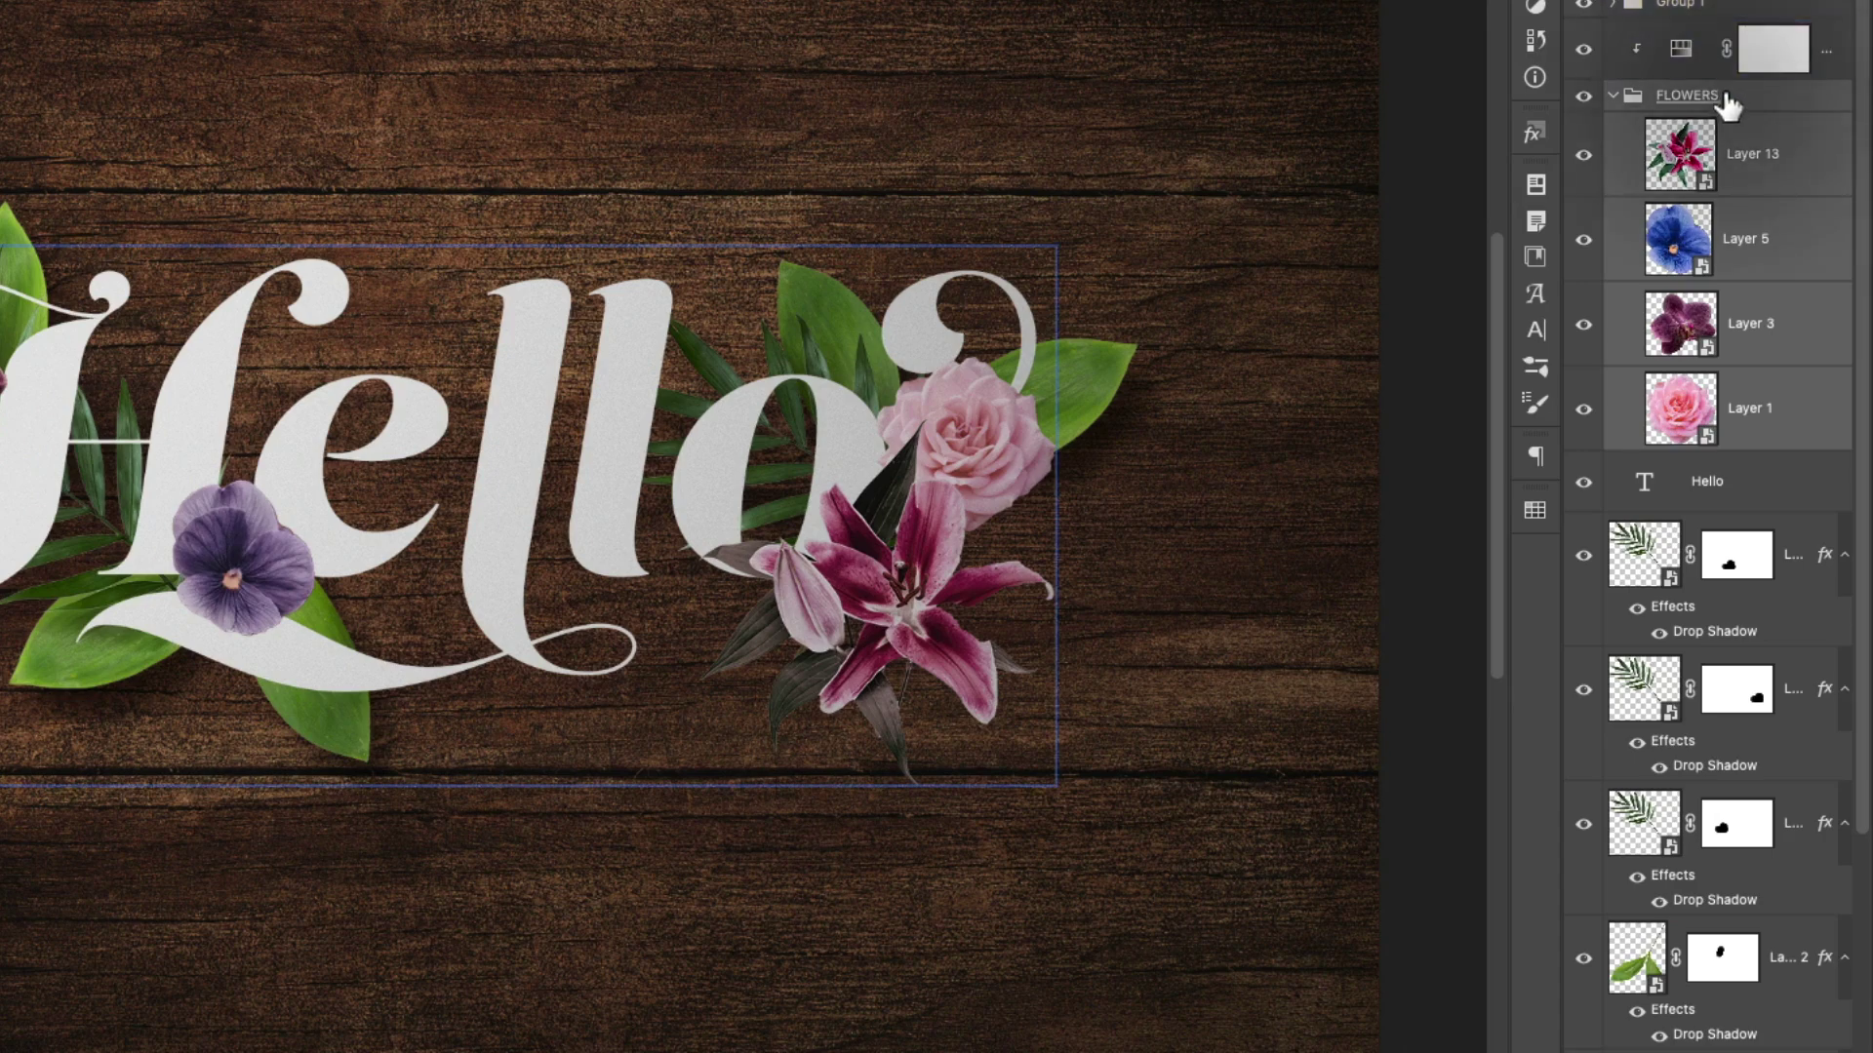